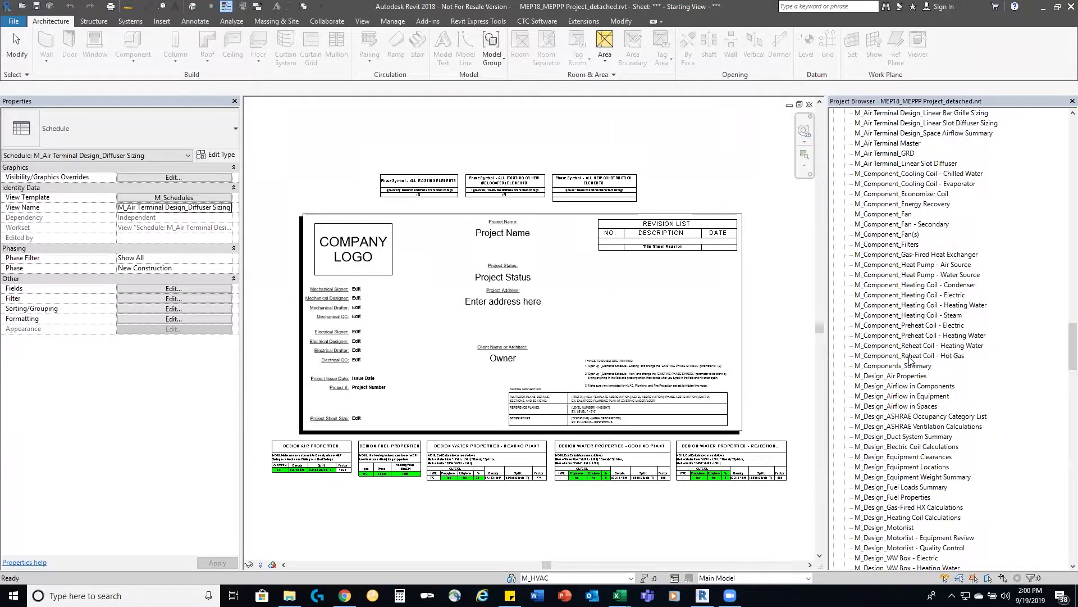
Find the E_Coordination_Circuit Overload Check schedule among the project's schedules and open it.
{"action": "scroll", "coordinate": [911, 360], "scroll_direction": "up", "scroll_amount": 8}
{"action": "scroll", "coordinate": [911, 360], "scroll_direction": "up", "scroll_amount": 3}
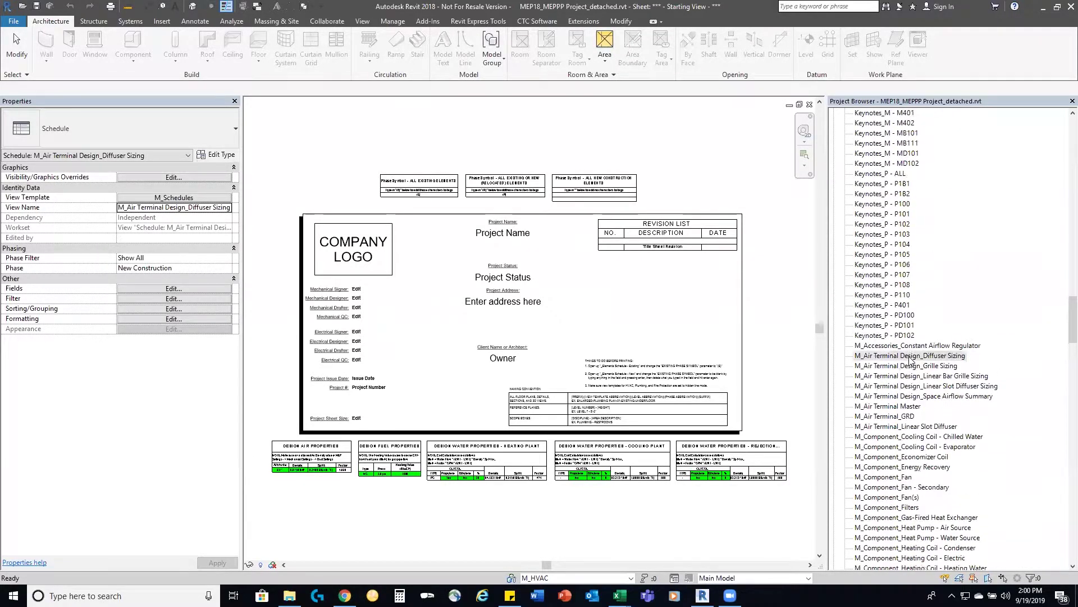
{"action": "left_click", "coordinate": [1064, 307]}
{"action": "left_click_drag", "start_coordinate": [1063, 307], "coordinate": [1063, 133]}
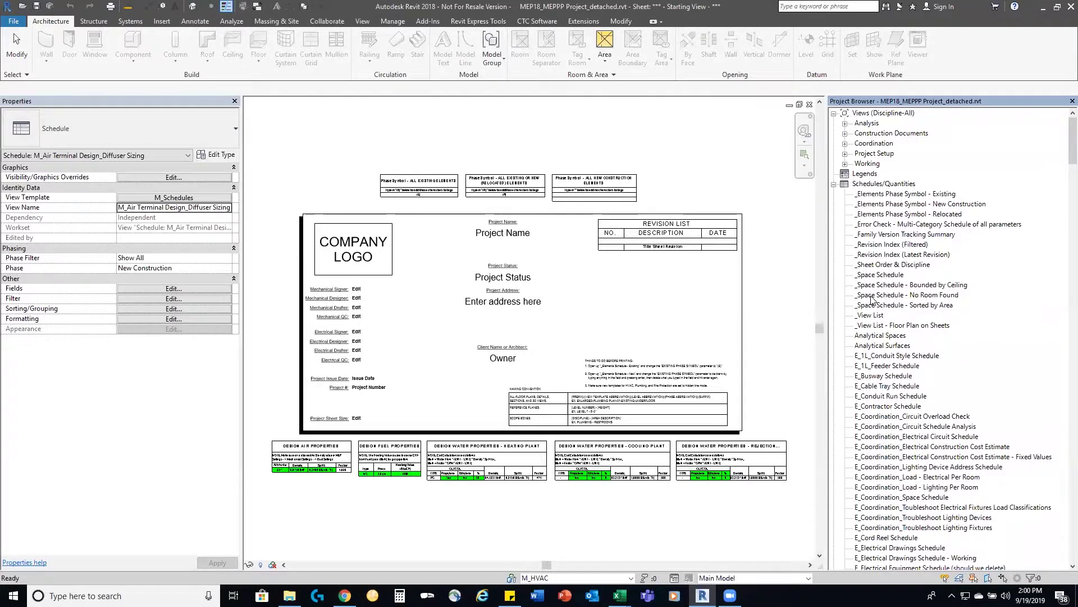
{"action": "scroll", "coordinate": [871, 298], "scroll_direction": "down", "scroll_amount": 5}
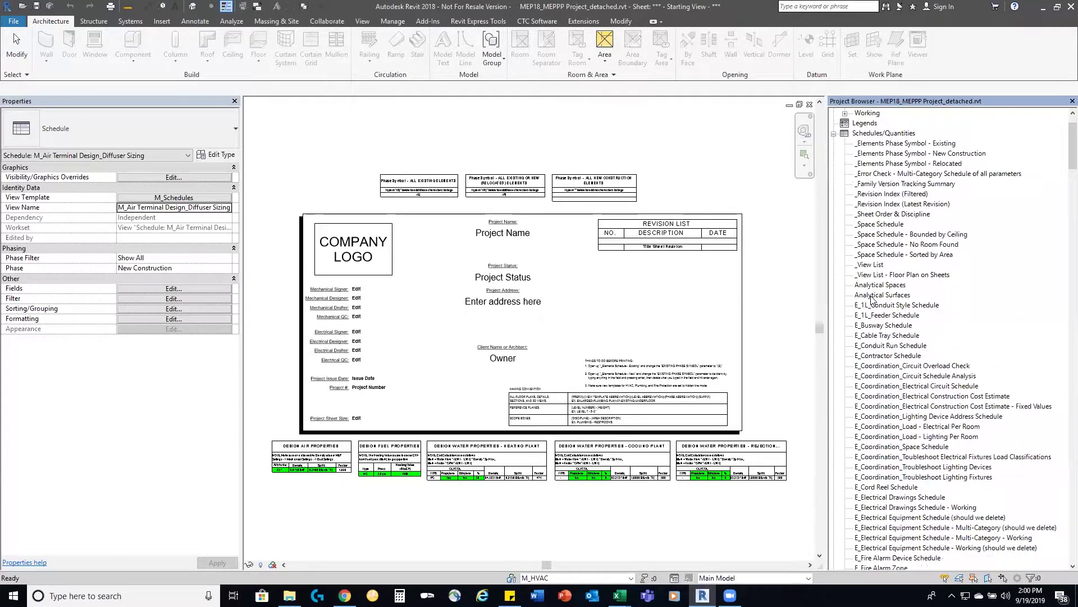
{"action": "scroll", "coordinate": [871, 299], "scroll_direction": "down", "scroll_amount": 4}
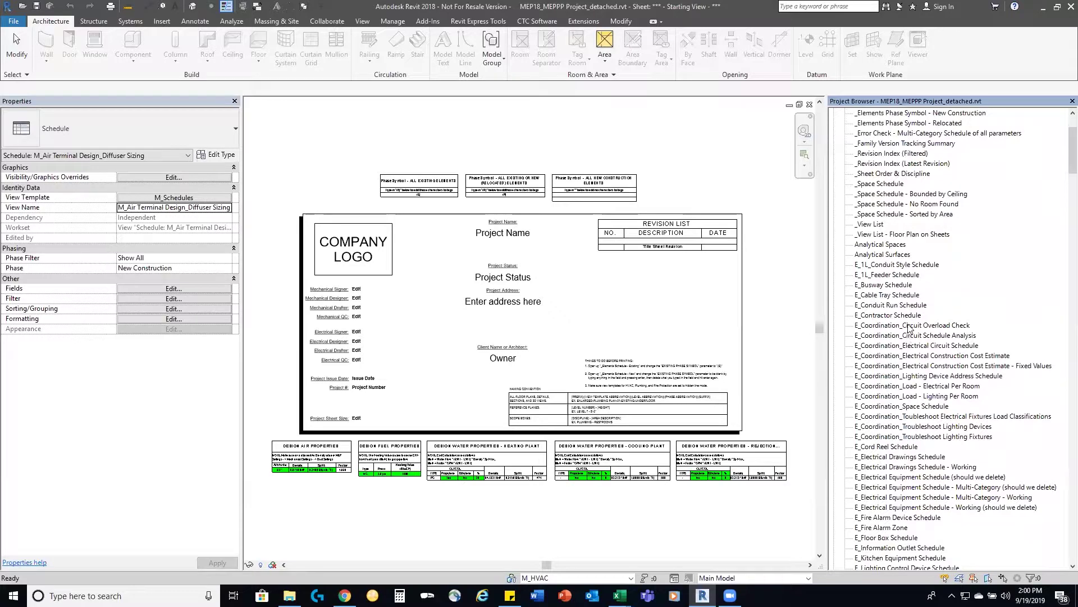
{"action": "left_click", "coordinate": [908, 327]}
{"action": "scroll", "coordinate": [881, 219], "scroll_direction": "down", "scroll_amount": 7}
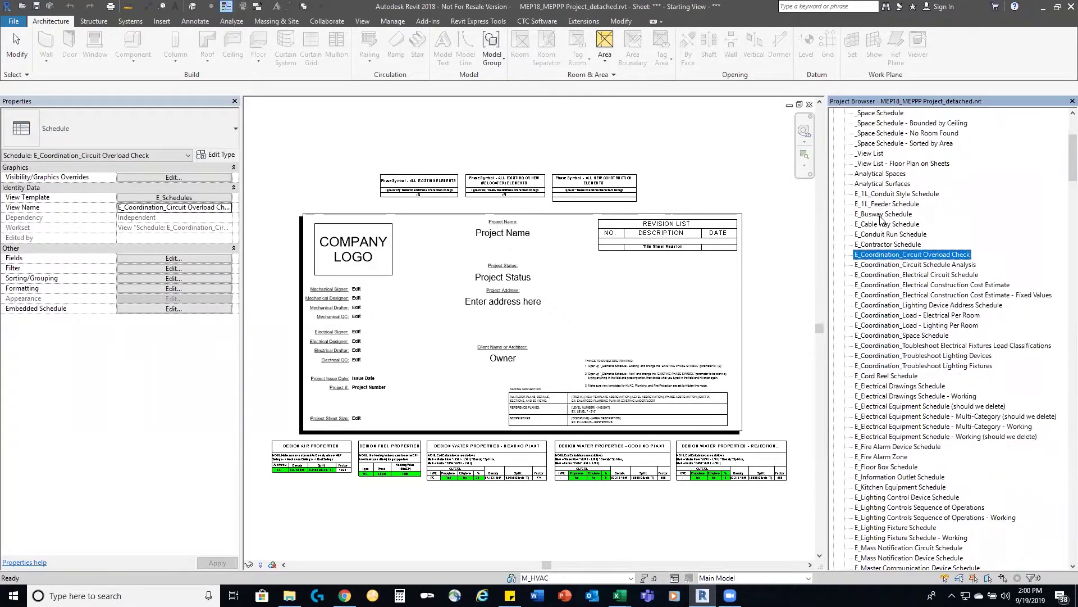
{"action": "scroll", "coordinate": [881, 219], "scroll_direction": "down", "scroll_amount": 2}
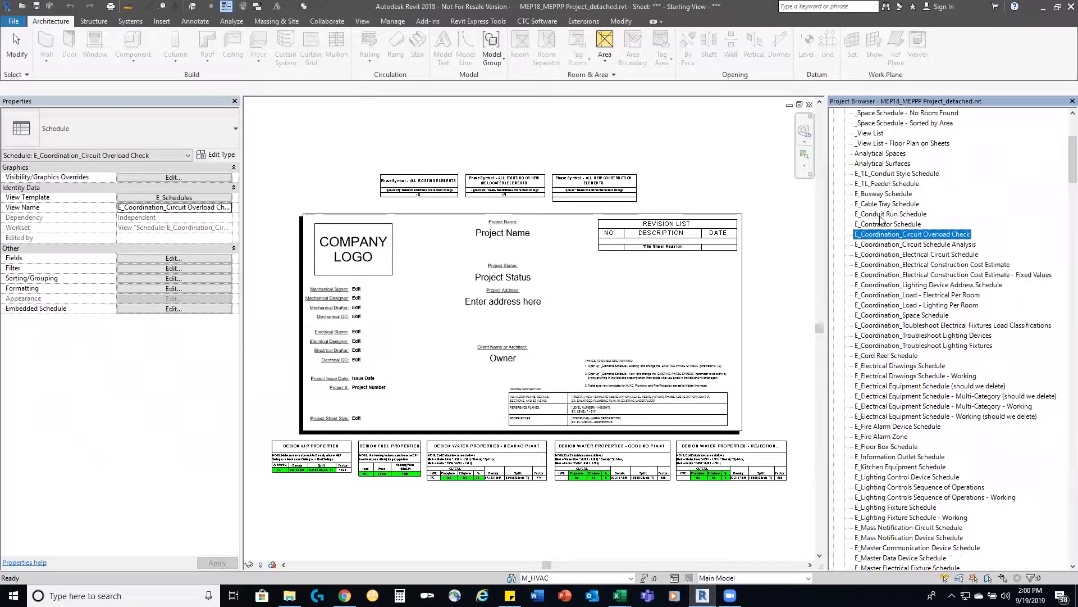
{"action": "scroll", "coordinate": [880, 219], "scroll_direction": "down", "scroll_amount": 5}
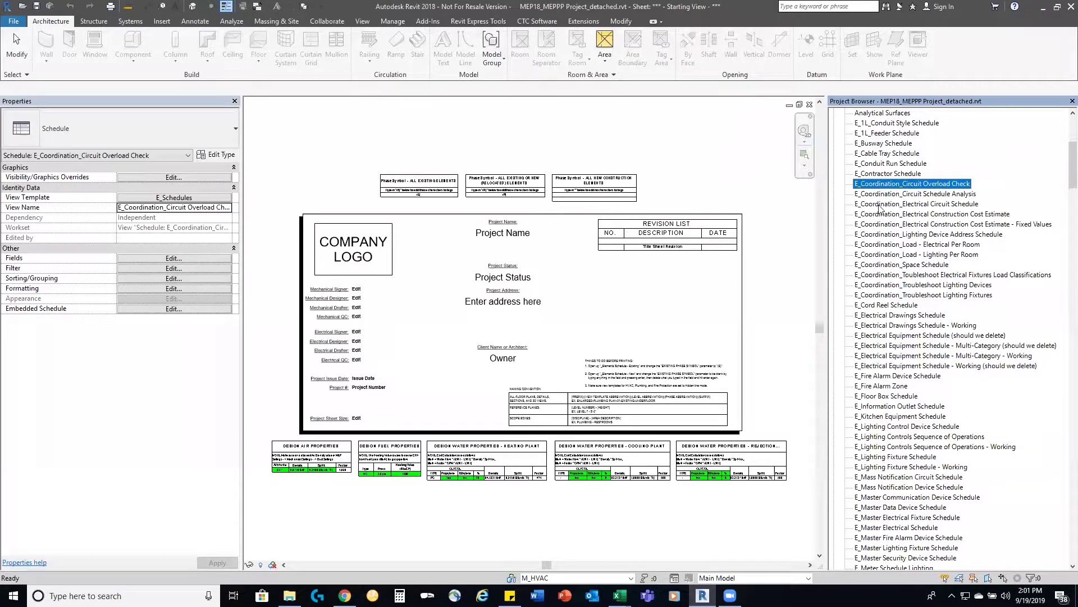
{"action": "double_click", "coordinate": [911, 184]}
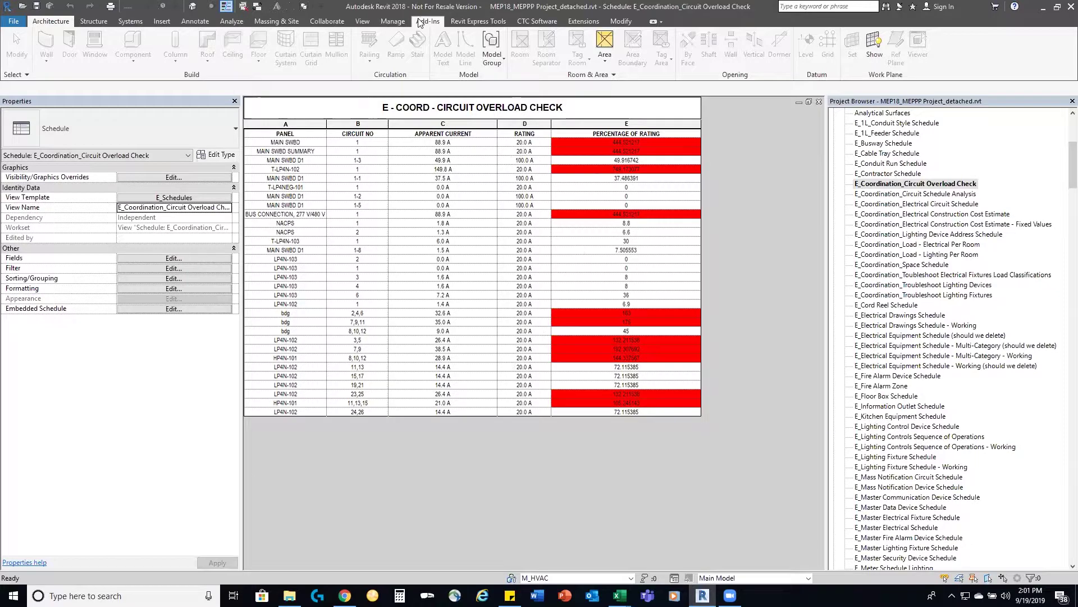
Examine the general electrical settings, including the default circuit rating, and leave them without changes.
{"action": "left_click", "coordinate": [398, 21]}
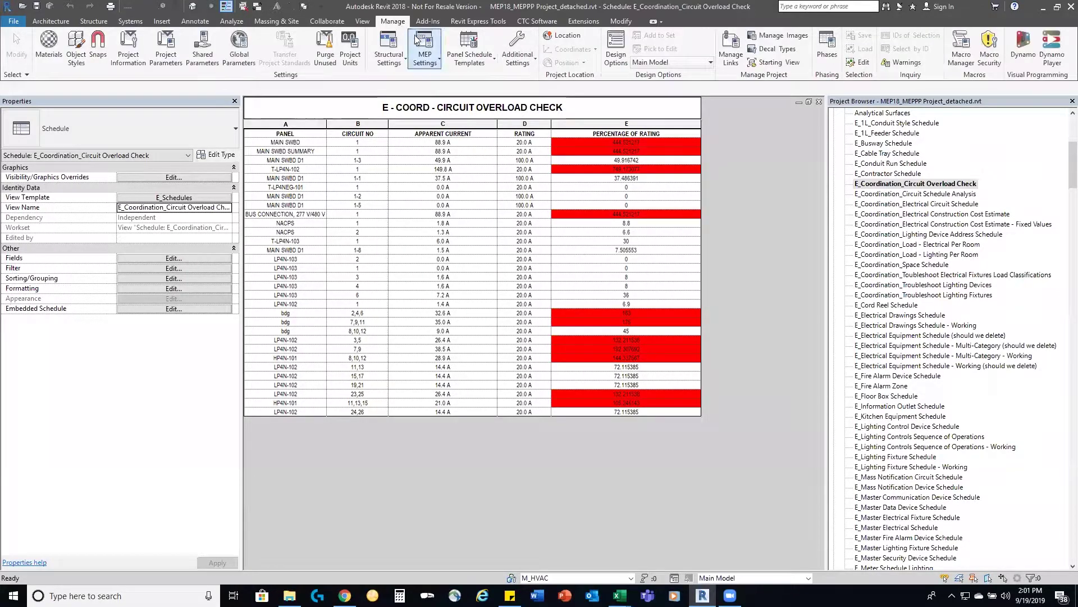
{"action": "left_click", "coordinate": [430, 61]}
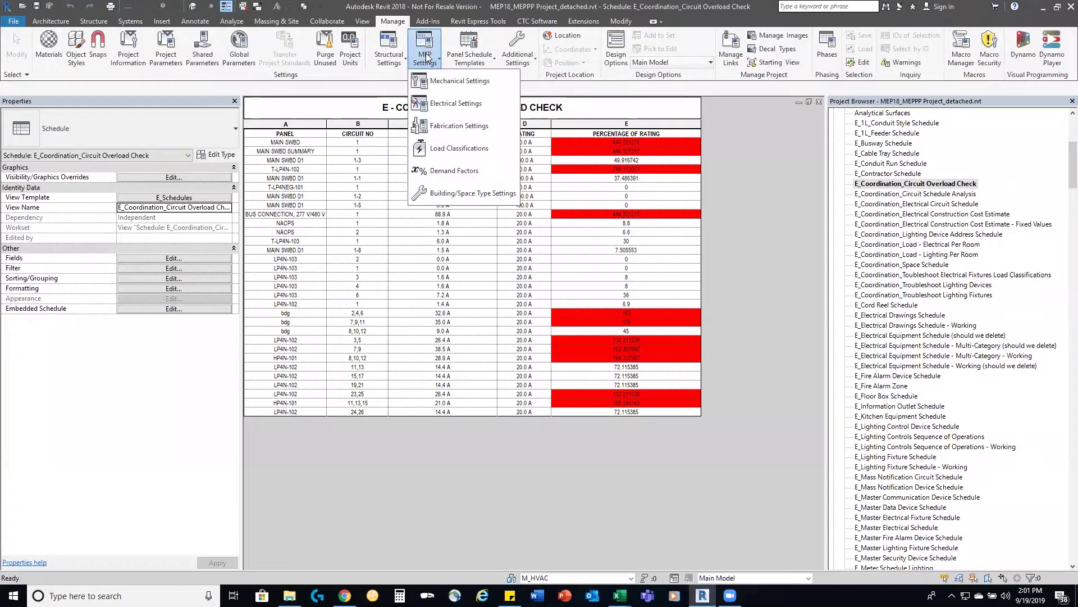
{"action": "left_click", "coordinate": [442, 103]}
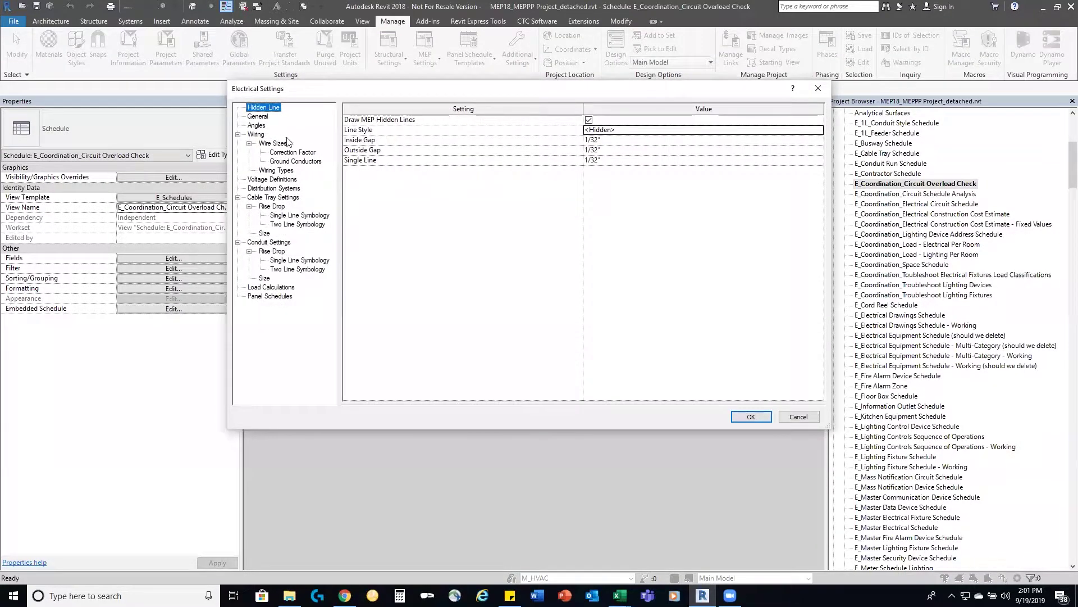
{"action": "left_click", "coordinate": [266, 117]}
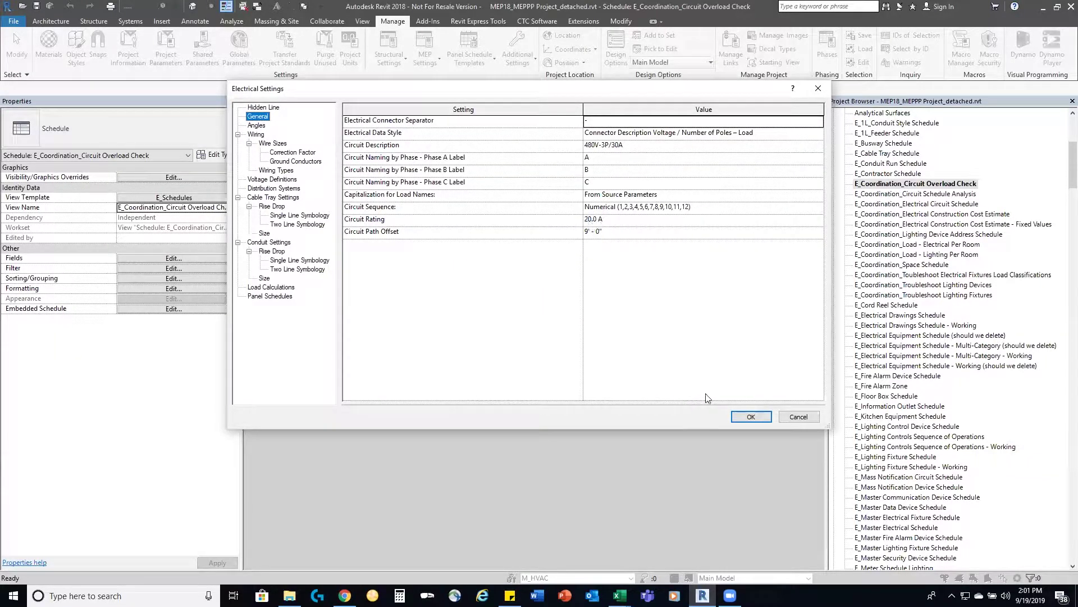
{"action": "left_click", "coordinate": [800, 417]}
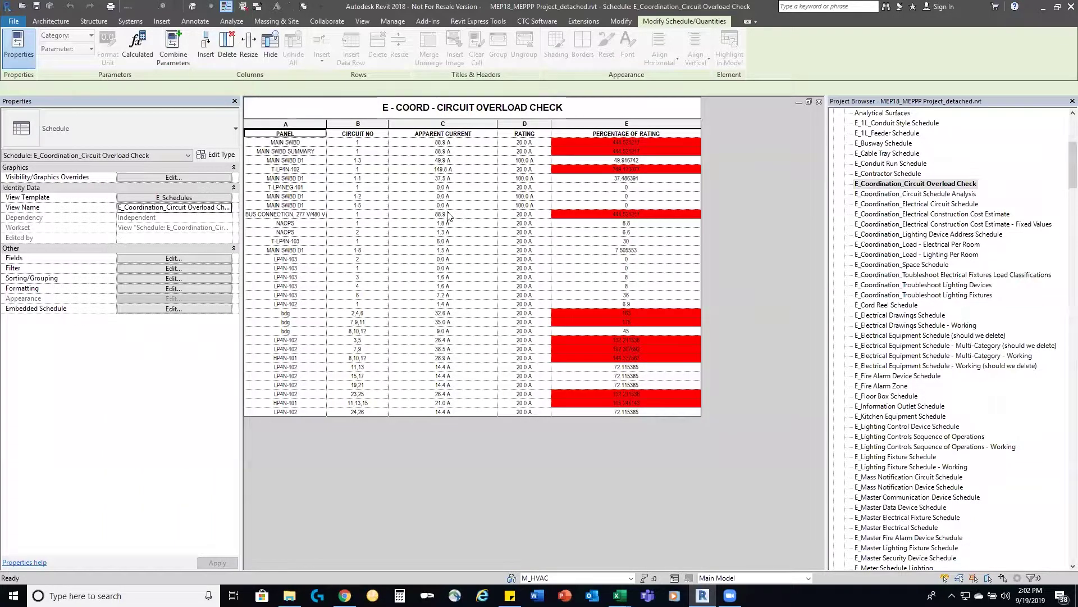
Try ratings of 100 A and 110 A for circuit 1 of the 277 V/480 V bus connection.
{"action": "left_click", "coordinate": [538, 214]}
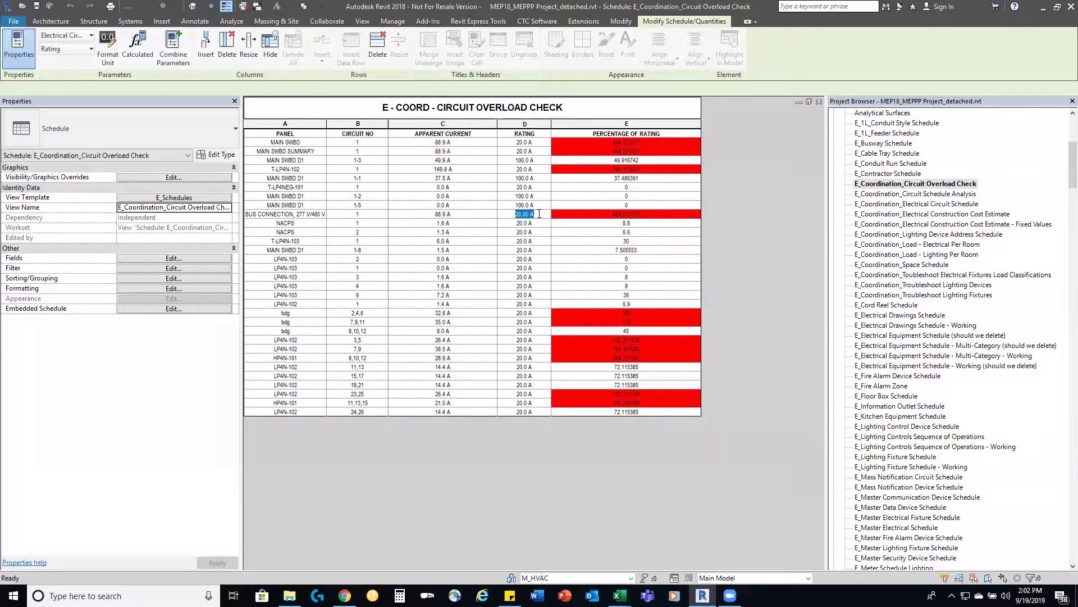
{"action": "type", "text": "100"}
{"action": "key", "text": "Return"}
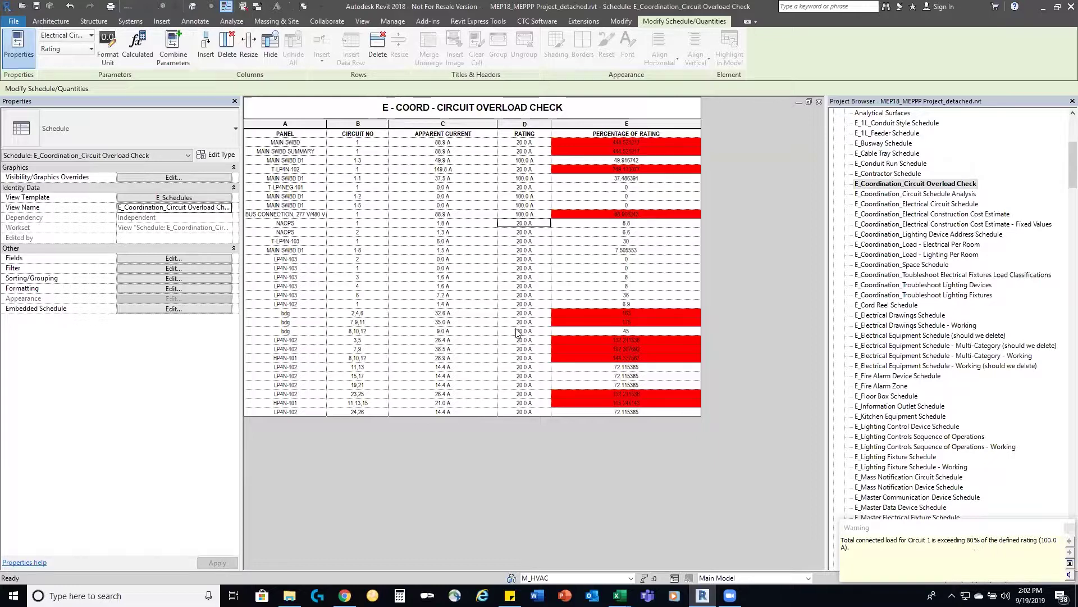
{"action": "left_click", "coordinate": [544, 214]}
{"action": "type", "text": "110"}
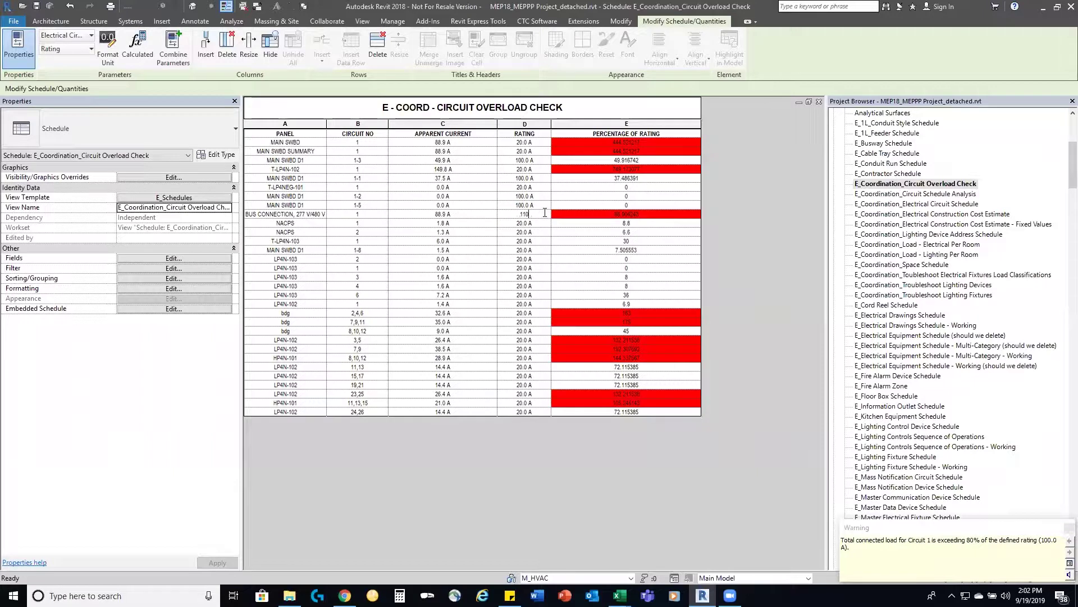
{"action": "key", "text": "Return"}
Set the rating of circuit 1 on the 277 V/480 V bus connection to 120 A.
{"action": "left_click", "coordinate": [541, 214]}
{"action": "type", "text": "120"}
{"action": "key", "text": "Return"}
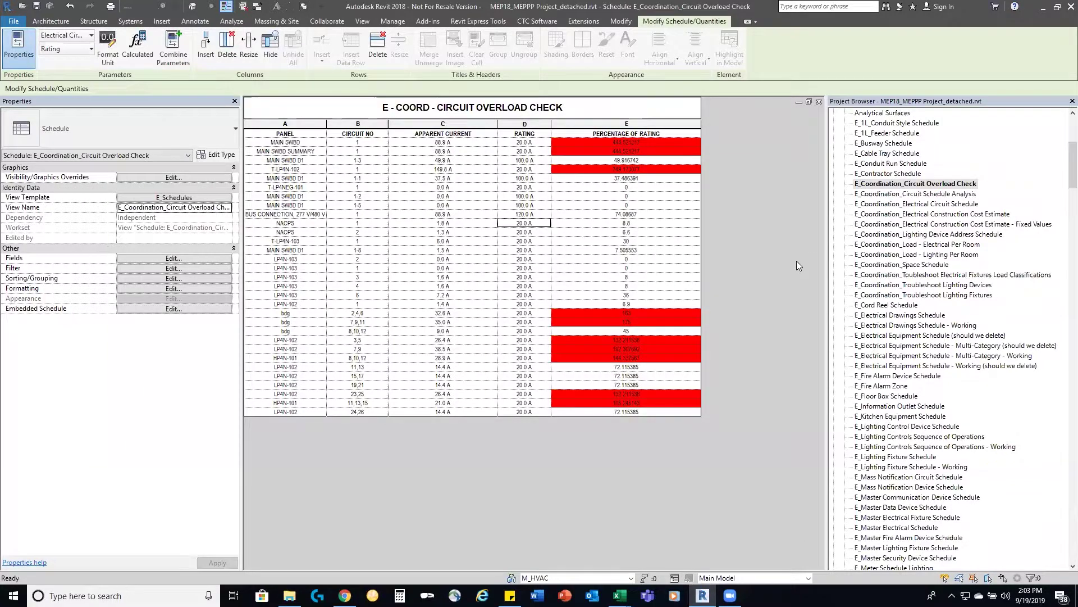
Open the E_Coordination_Circuit Schedule Analysis schedule and review the power factors and loads of all circuits.
{"action": "double_click", "coordinate": [950, 195]}
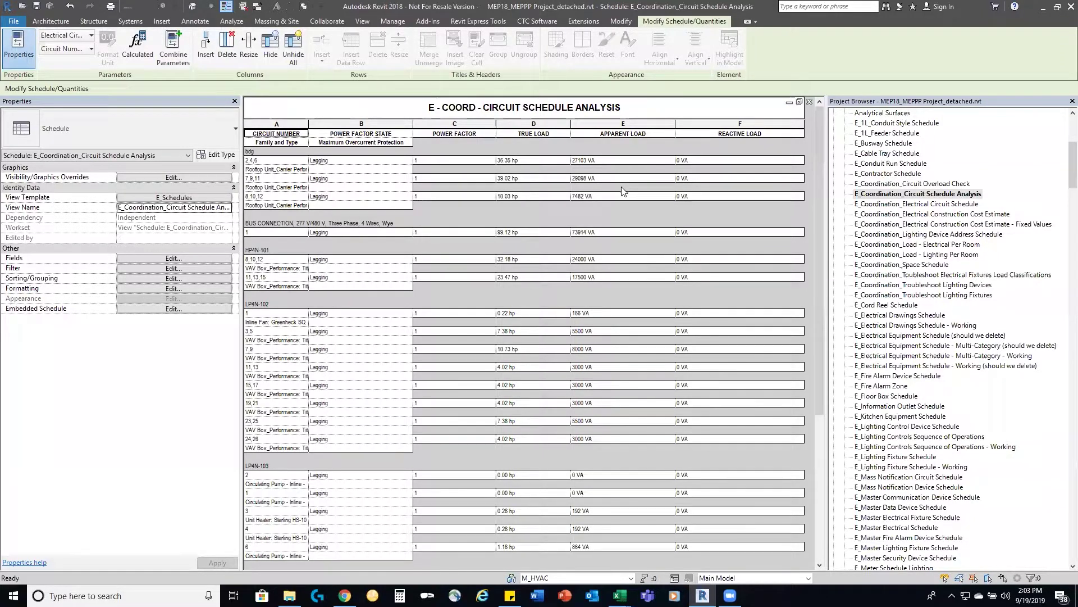
{"action": "scroll", "coordinate": [621, 187], "scroll_direction": "down", "scroll_amount": 2}
{"action": "scroll", "coordinate": [621, 191], "scroll_direction": "down", "scroll_amount": 1}
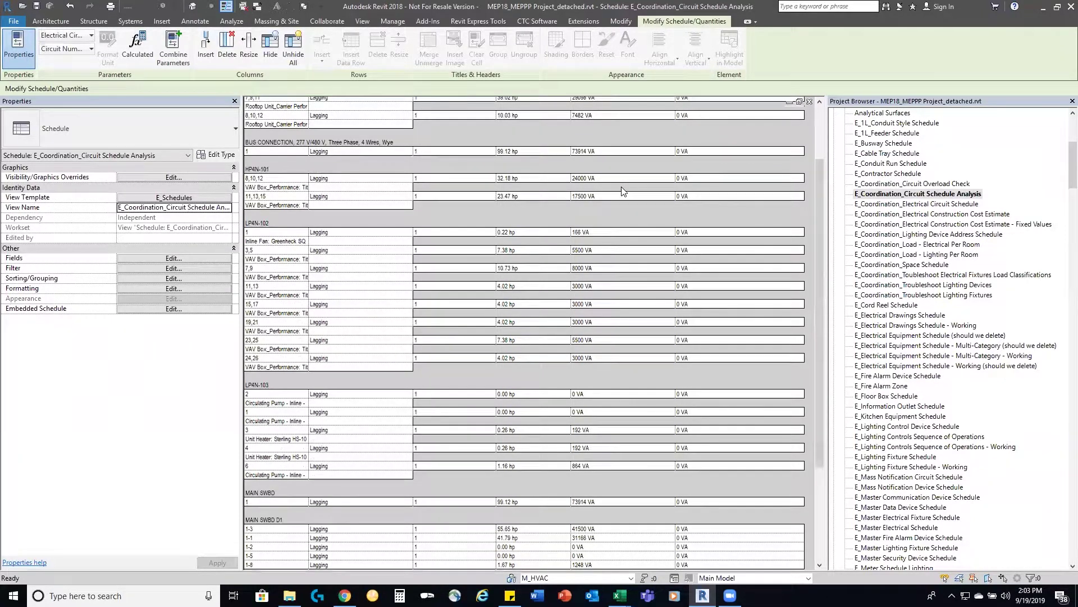
{"action": "scroll", "coordinate": [622, 191], "scroll_direction": "down", "scroll_amount": 1}
{"action": "scroll", "coordinate": [621, 191], "scroll_direction": "down", "scroll_amount": 4}
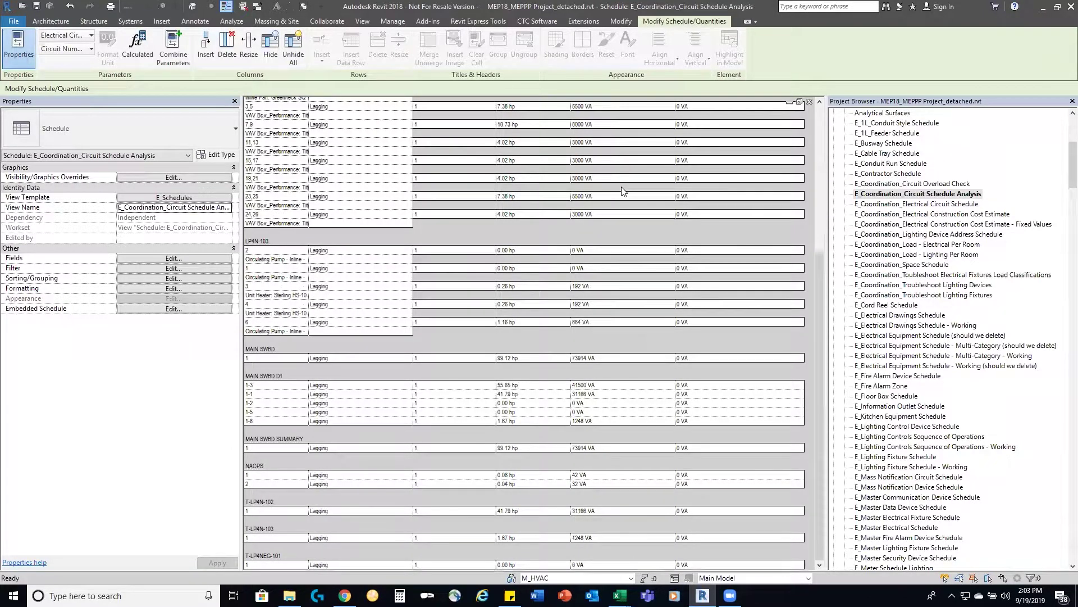
{"action": "scroll", "coordinate": [622, 191], "scroll_direction": "up", "scroll_amount": 8}
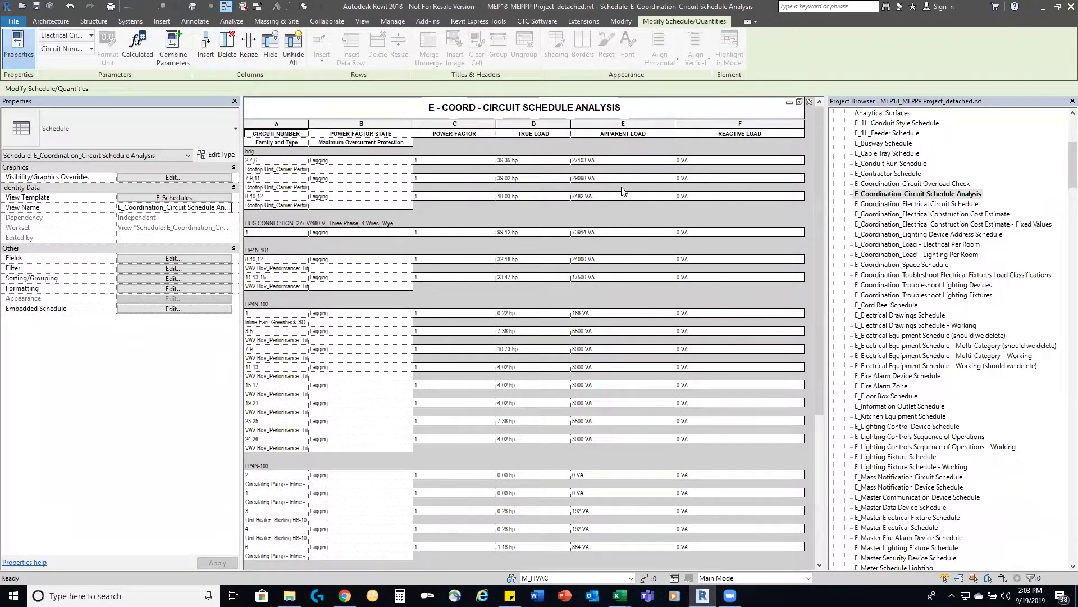
{"action": "left_click", "coordinate": [605, 160]}
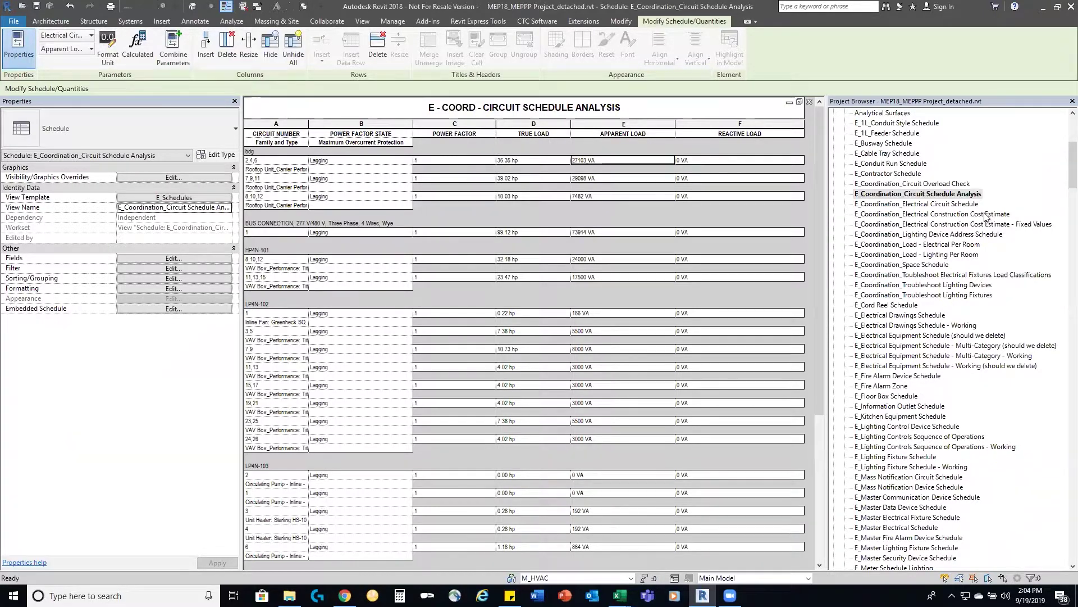
Open the E_Coordination_Electrical Construction Cost Estimate schedule and look over its count and labor columns.
{"action": "left_click", "coordinate": [937, 216]}
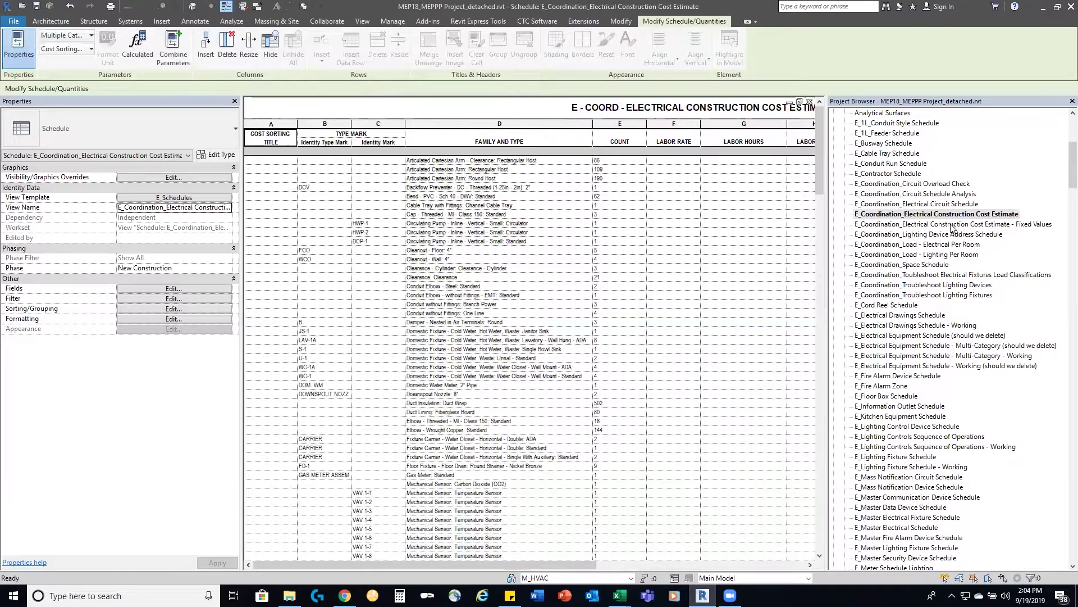
{"action": "left_click_drag", "start_coordinate": [328, 564], "coordinate": [279, 557]}
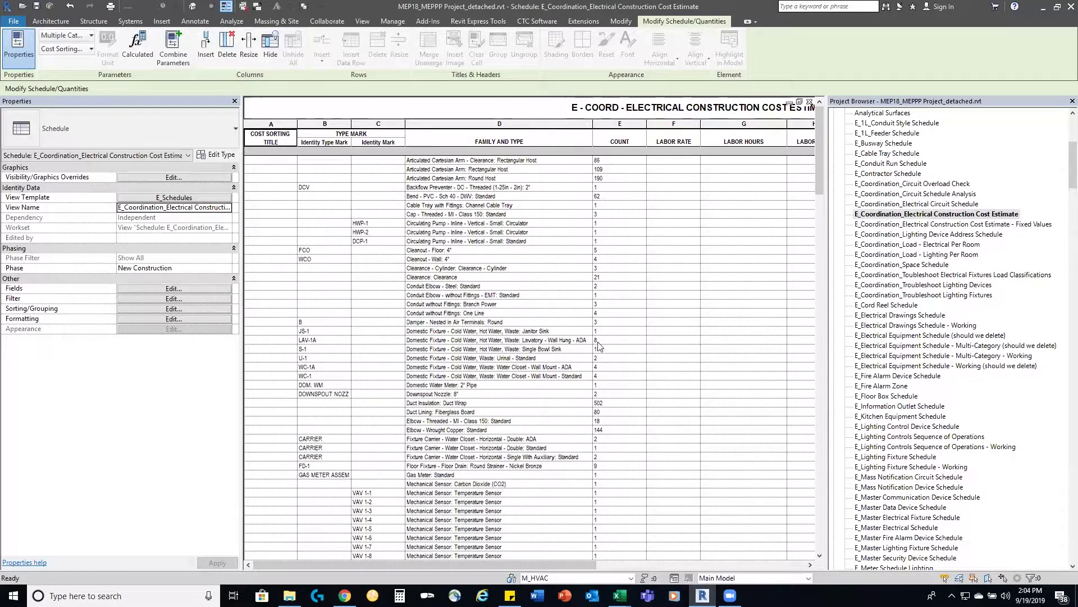
{"action": "left_click_drag", "start_coordinate": [517, 564], "coordinate": [503, 583]}
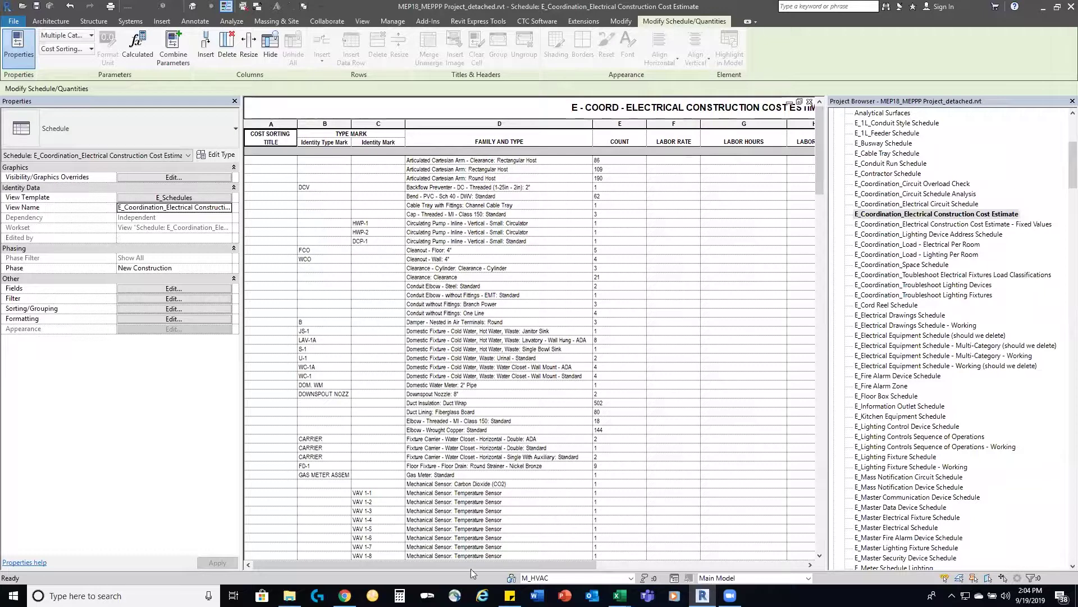
{"action": "left_click_drag", "start_coordinate": [442, 563], "coordinate": [406, 561]}
Find the M_Air Terminal Design_Space Airflow Summary schedule among the mechanical schedules and open it.
{"action": "scroll", "coordinate": [927, 279], "scroll_direction": "down", "scroll_amount": 1}
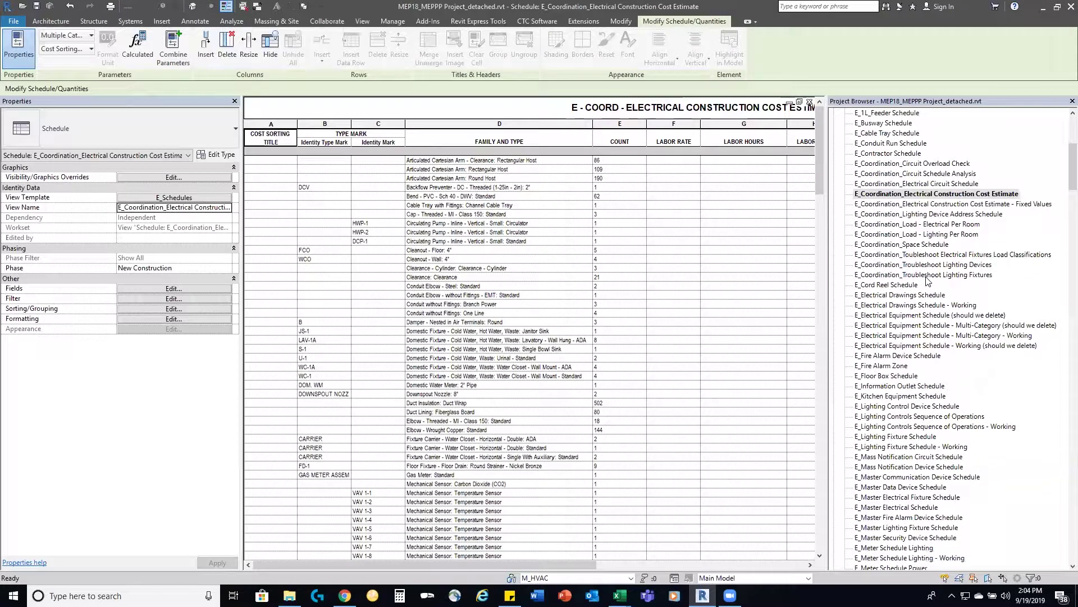
{"action": "scroll", "coordinate": [927, 281], "scroll_direction": "down", "scroll_amount": 10}
{"action": "scroll", "coordinate": [929, 286], "scroll_direction": "down", "scroll_amount": 20}
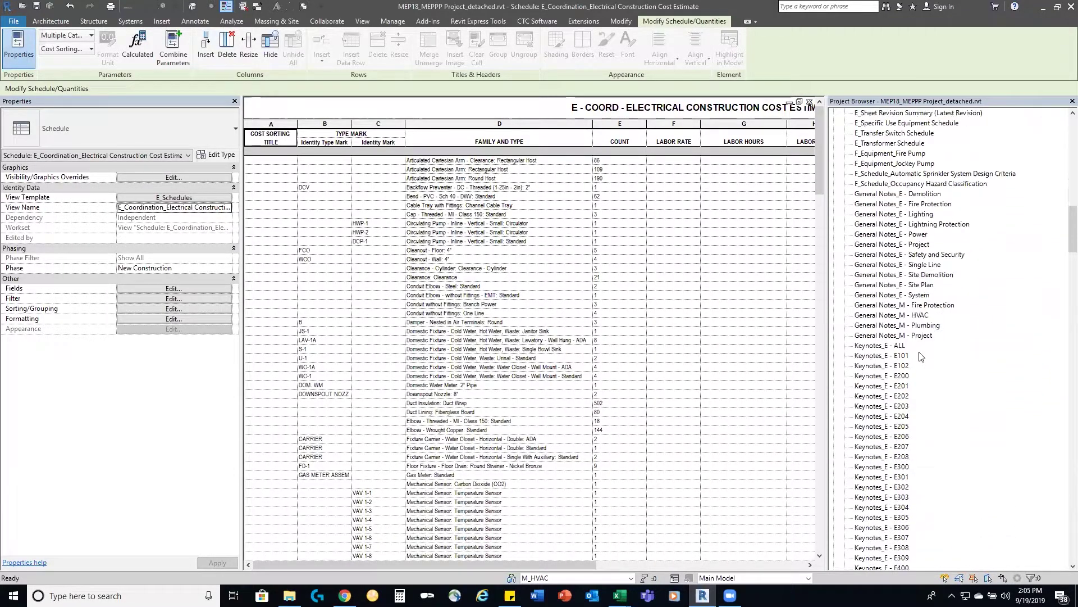
{"action": "scroll", "coordinate": [921, 359], "scroll_direction": "down", "scroll_amount": 20}
{"action": "scroll", "coordinate": [921, 363], "scroll_direction": "down", "scroll_amount": 11}
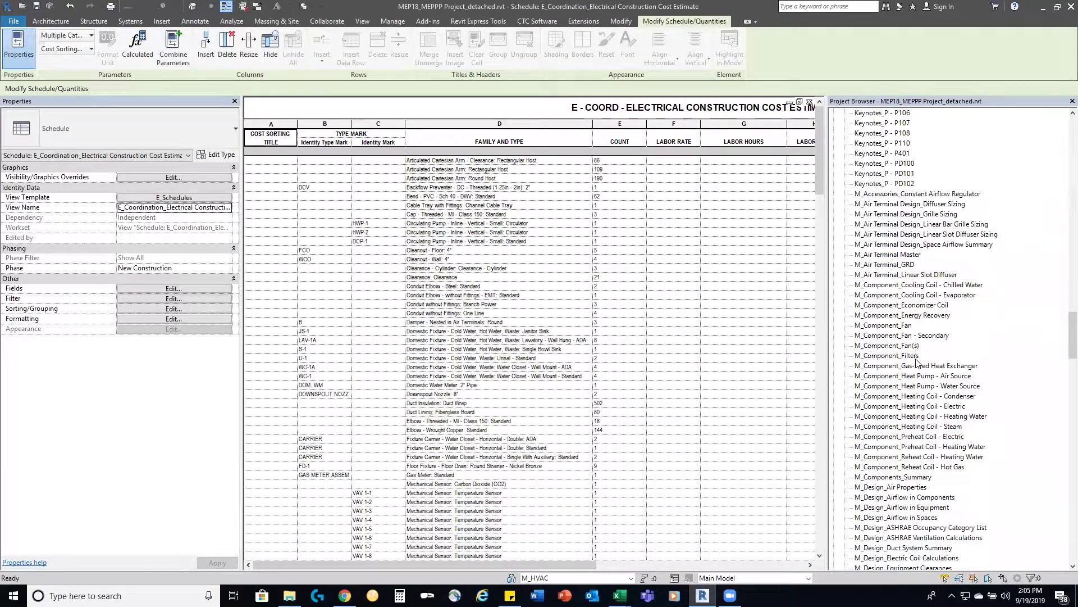
{"action": "scroll", "coordinate": [916, 360], "scroll_direction": "down", "scroll_amount": 1}
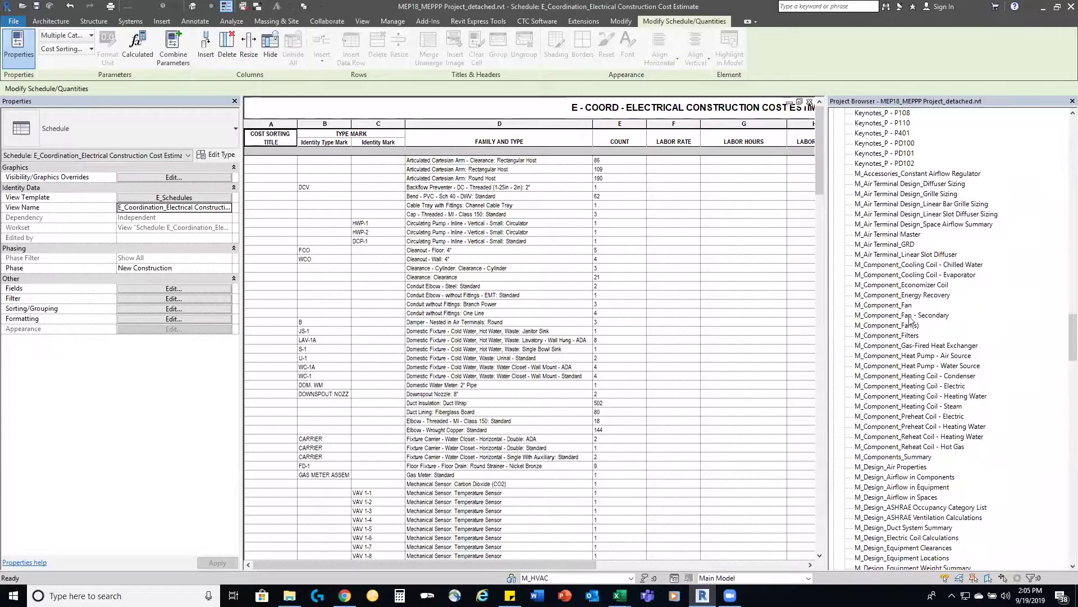
{"action": "left_click", "coordinate": [920, 225]}
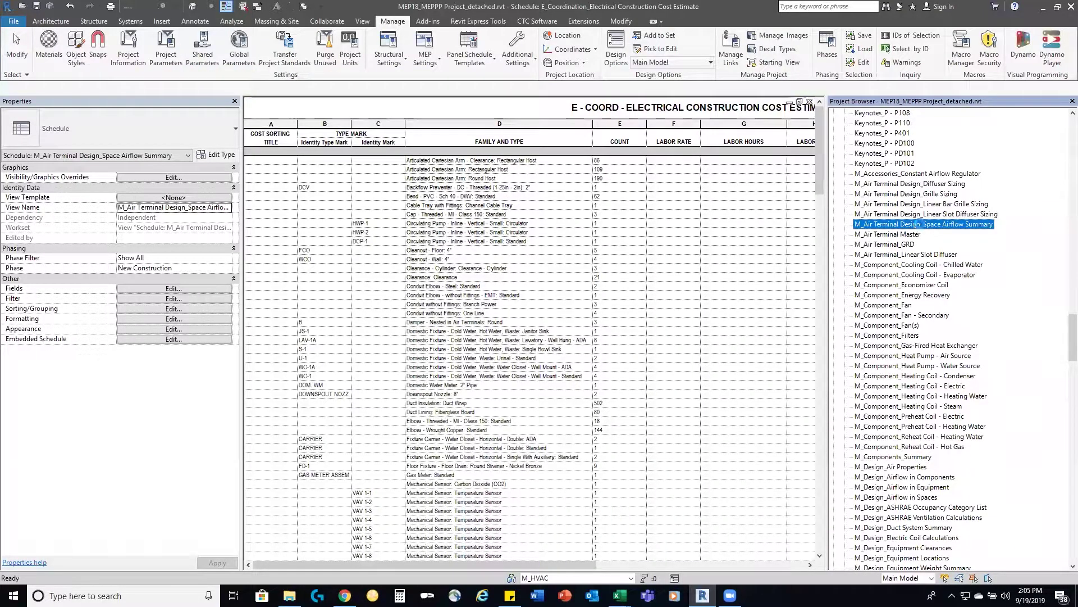
{"action": "double_click", "coordinate": [918, 224]}
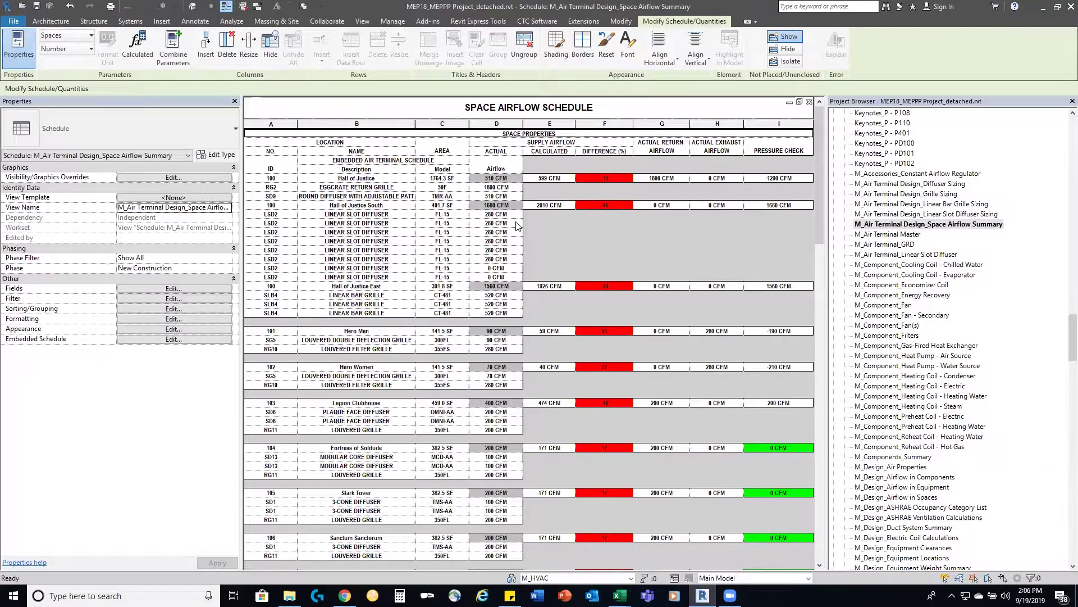
Set the airflow of the seventh LSD2 linear slot diffuser in Hall of Justice-South to 280 CFM.
{"action": "left_click", "coordinate": [516, 268]}
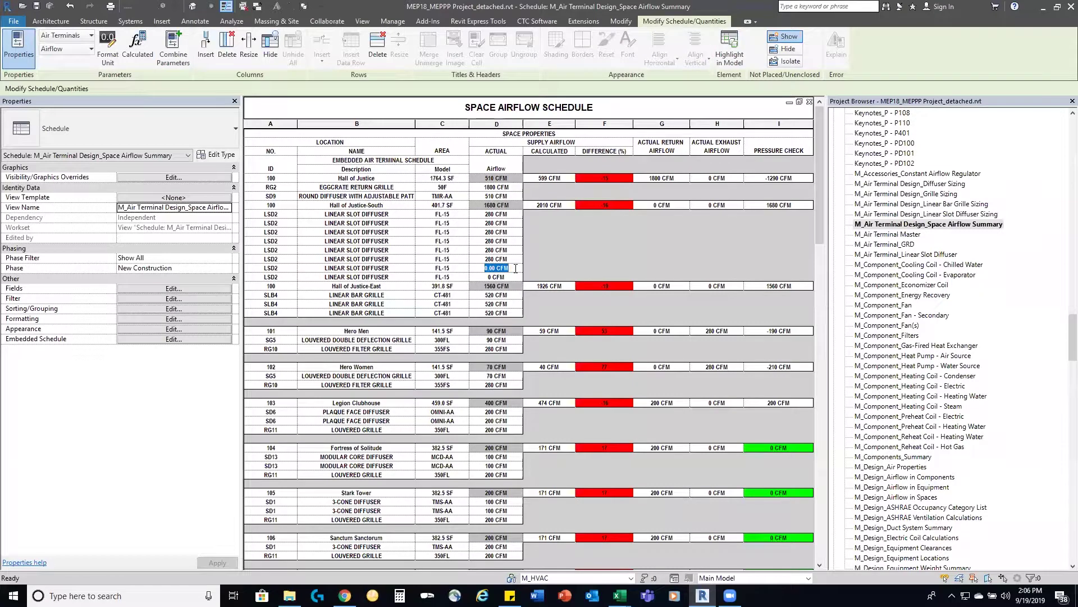
{"action": "type", "text": "280"}
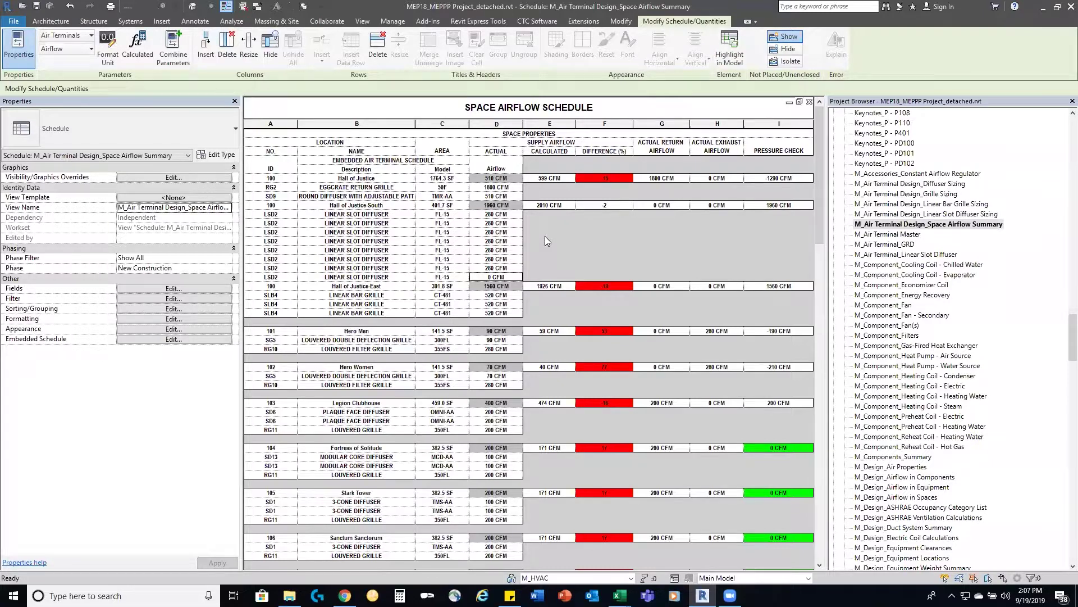
{"action": "left_click", "coordinate": [450, 349]}
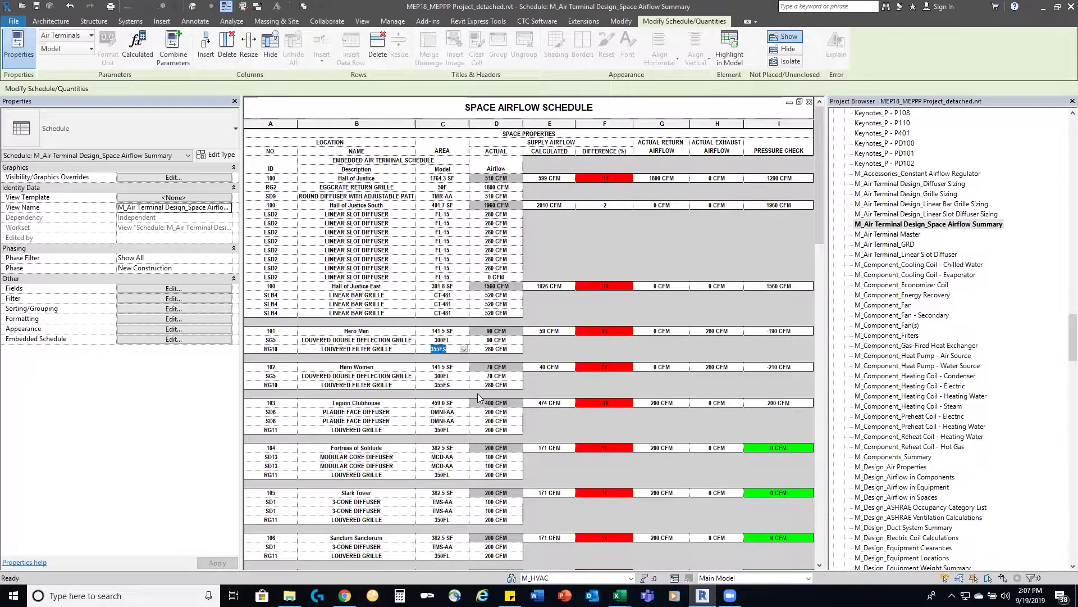
{"action": "left_click", "coordinate": [550, 354]}
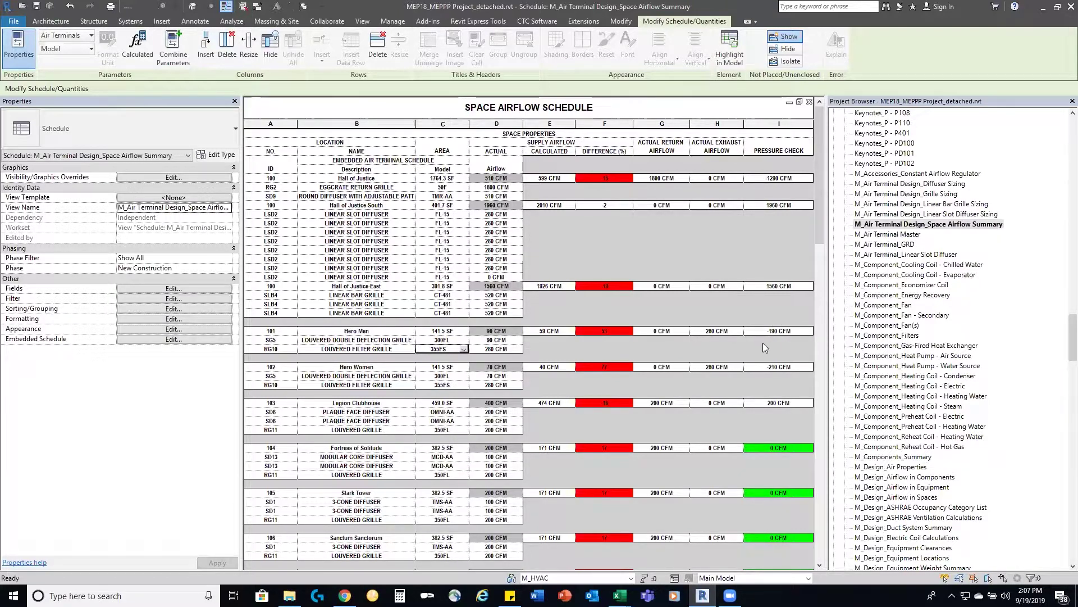
Review the airflow differences and pressure checks of the spaces from Hall of Justice through Cobra Island and Monolith Base.
{"action": "scroll", "coordinate": [750, 364], "scroll_direction": "down", "scroll_amount": 5}
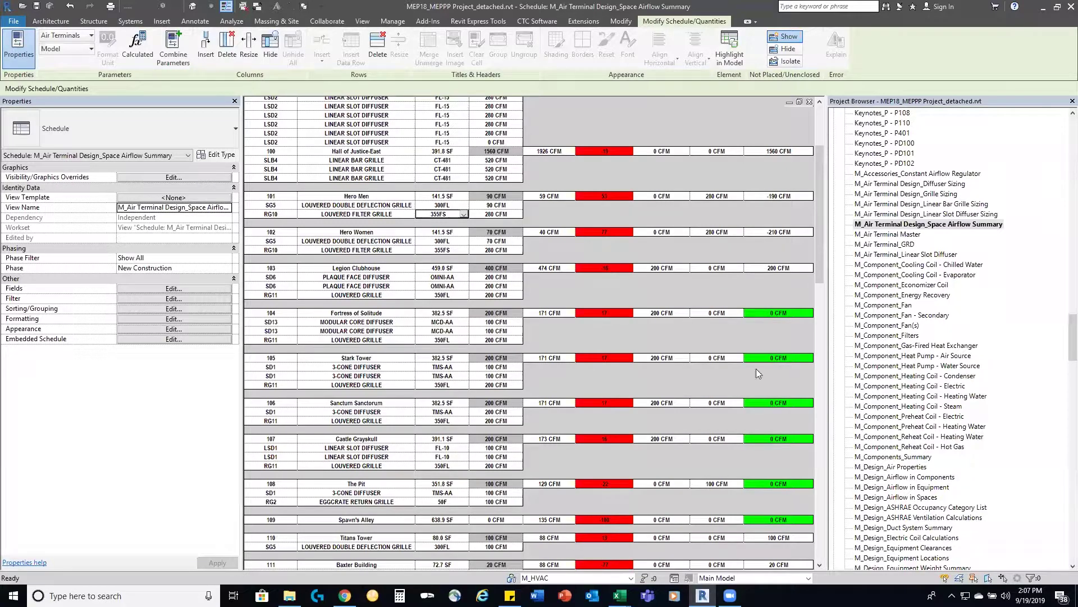
{"action": "scroll", "coordinate": [763, 470], "scroll_direction": "down", "scroll_amount": 1}
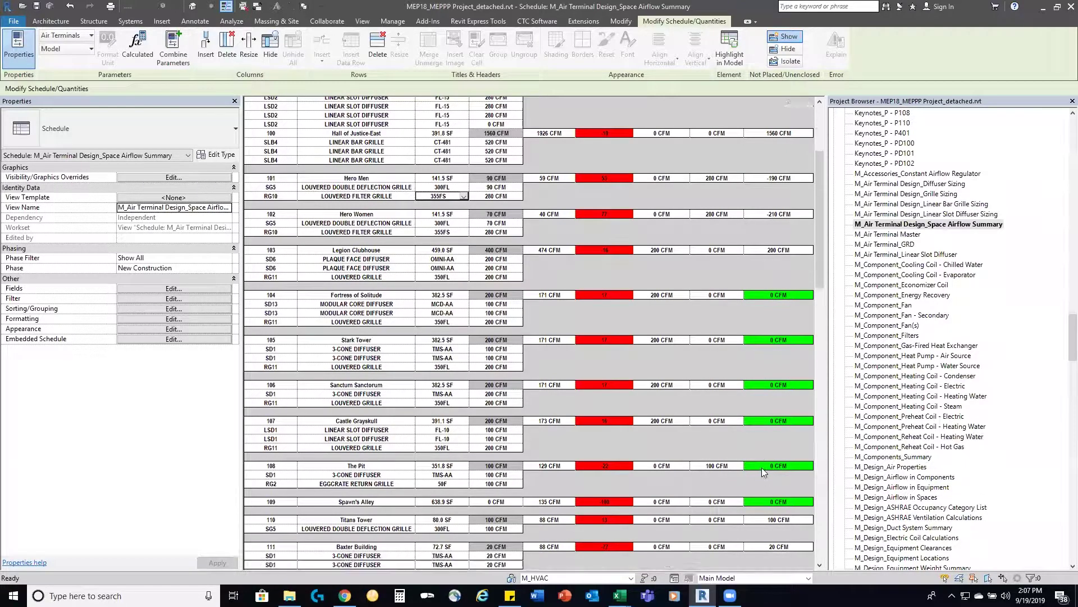
{"action": "scroll", "coordinate": [762, 467], "scroll_direction": "down", "scroll_amount": 8}
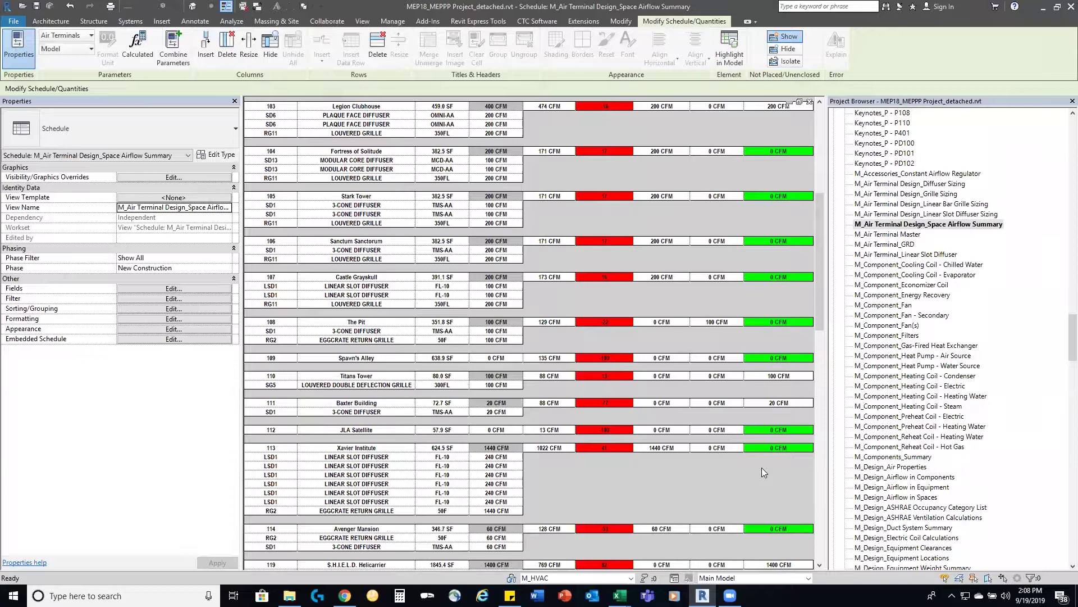
{"action": "scroll", "coordinate": [763, 466], "scroll_direction": "down", "scroll_amount": 7}
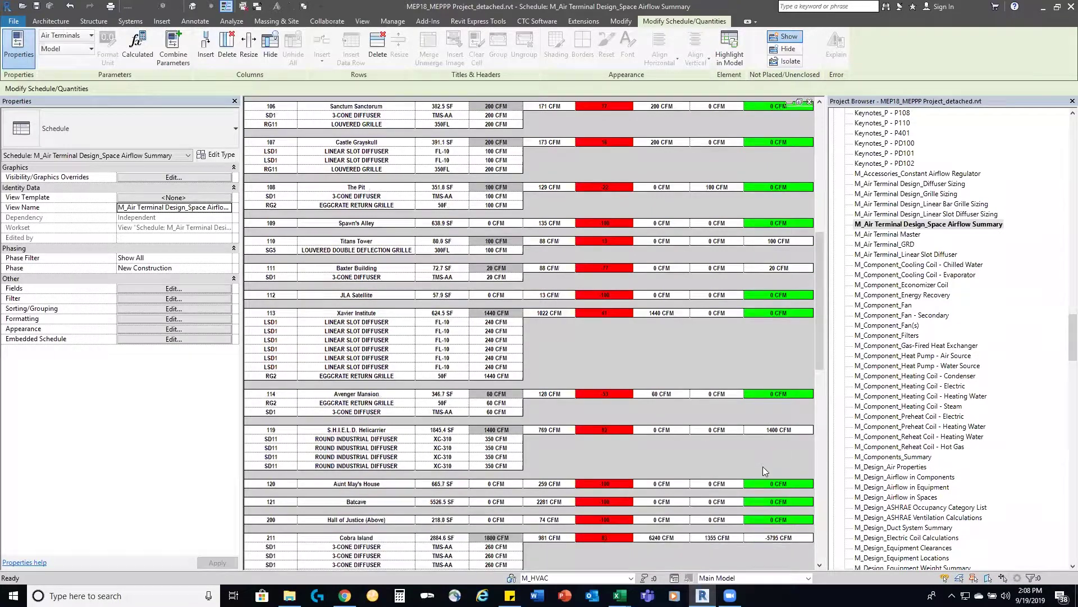
{"action": "scroll", "coordinate": [763, 466], "scroll_direction": "down", "scroll_amount": 18}
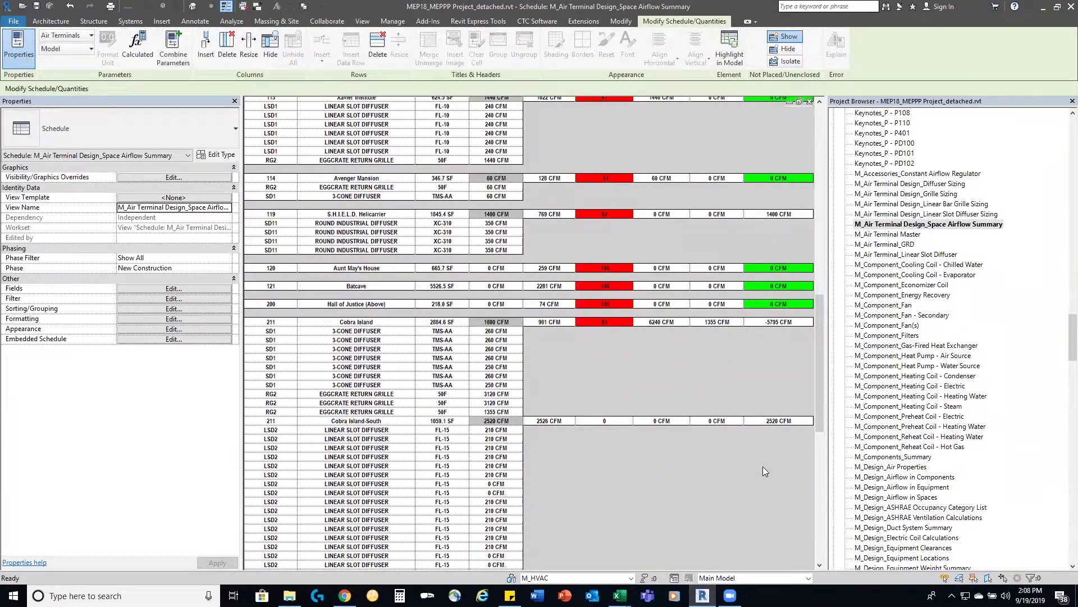
{"action": "scroll", "coordinate": [764, 471], "scroll_direction": "down", "scroll_amount": 6}
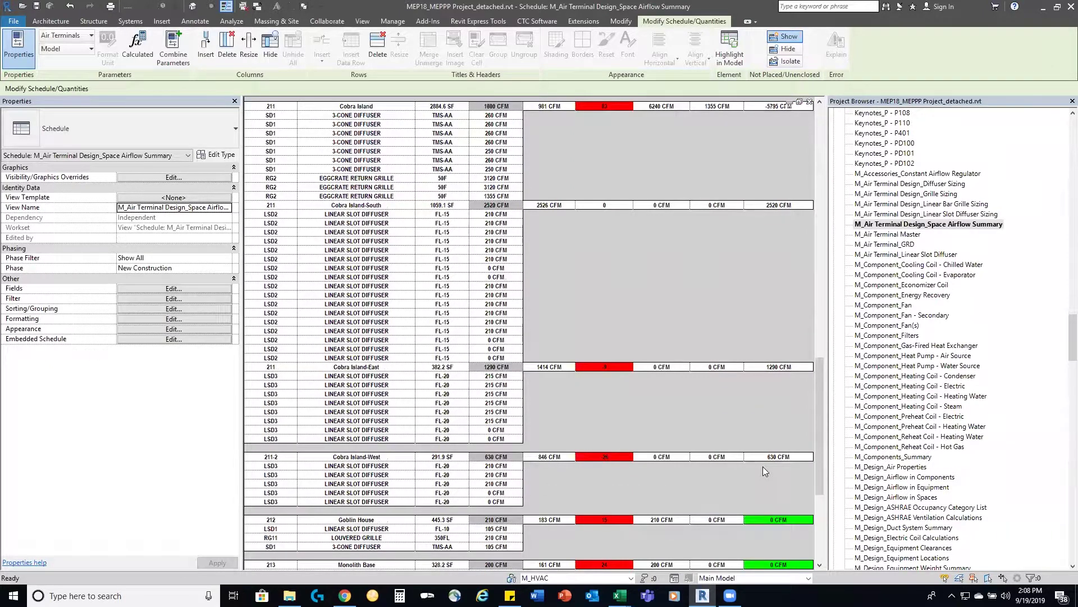
{"action": "scroll", "coordinate": [765, 465], "scroll_direction": "up", "scroll_amount": 20}
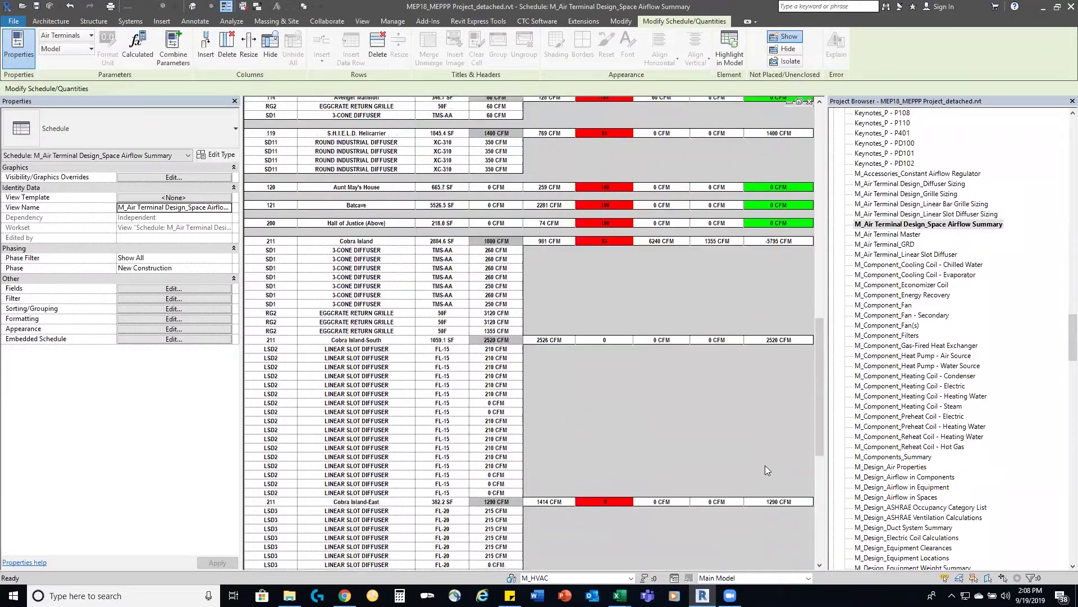
{"action": "scroll", "coordinate": [765, 464], "scroll_direction": "up", "scroll_amount": 14}
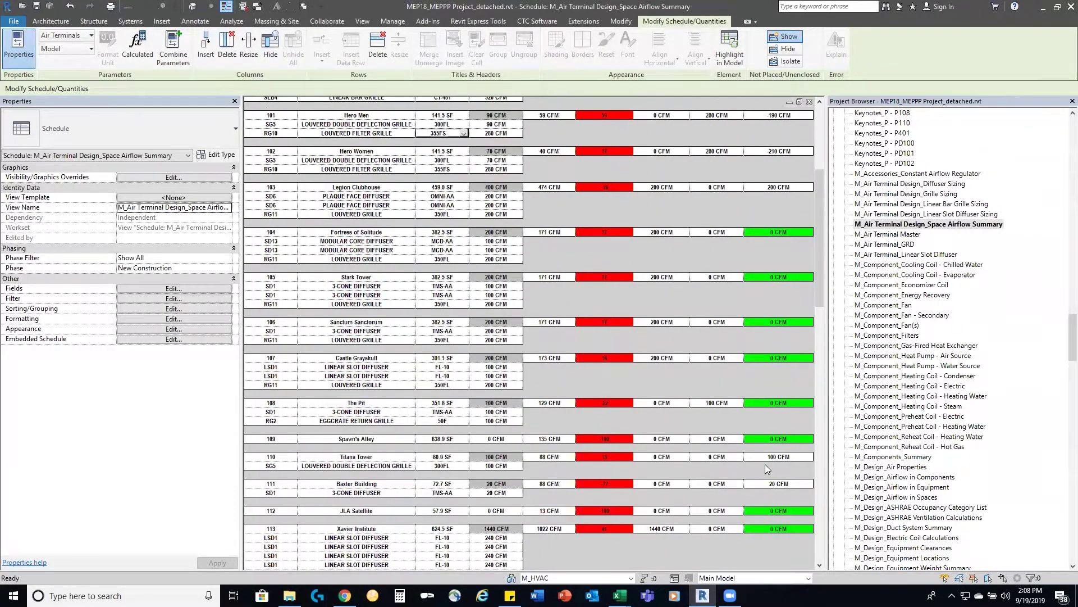
{"action": "scroll", "coordinate": [771, 445], "scroll_direction": "up", "scroll_amount": 2}
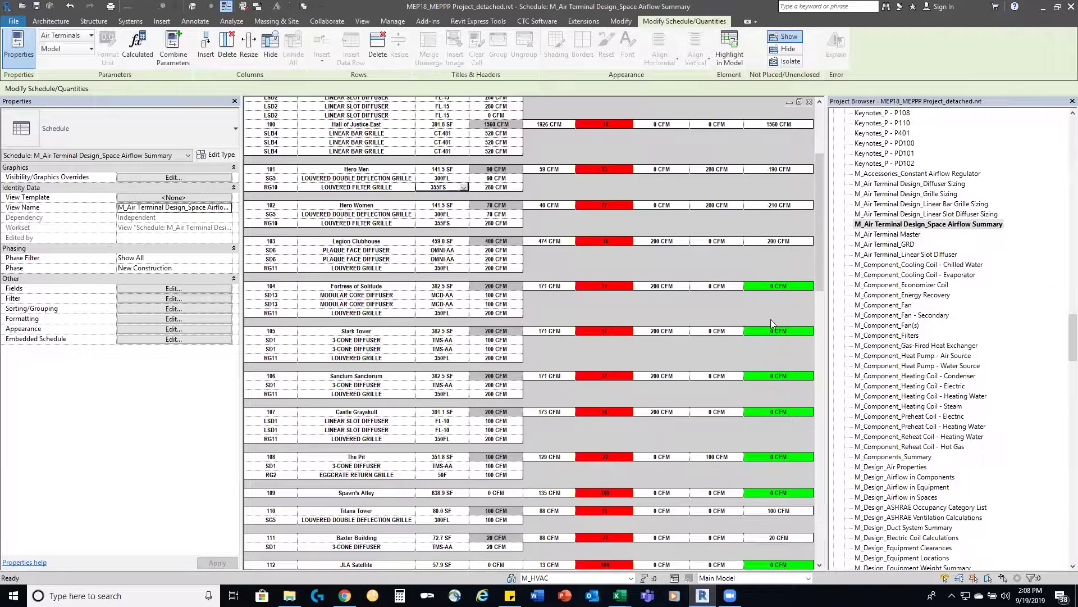
{"action": "scroll", "coordinate": [776, 262], "scroll_direction": "up", "scroll_amount": 5}
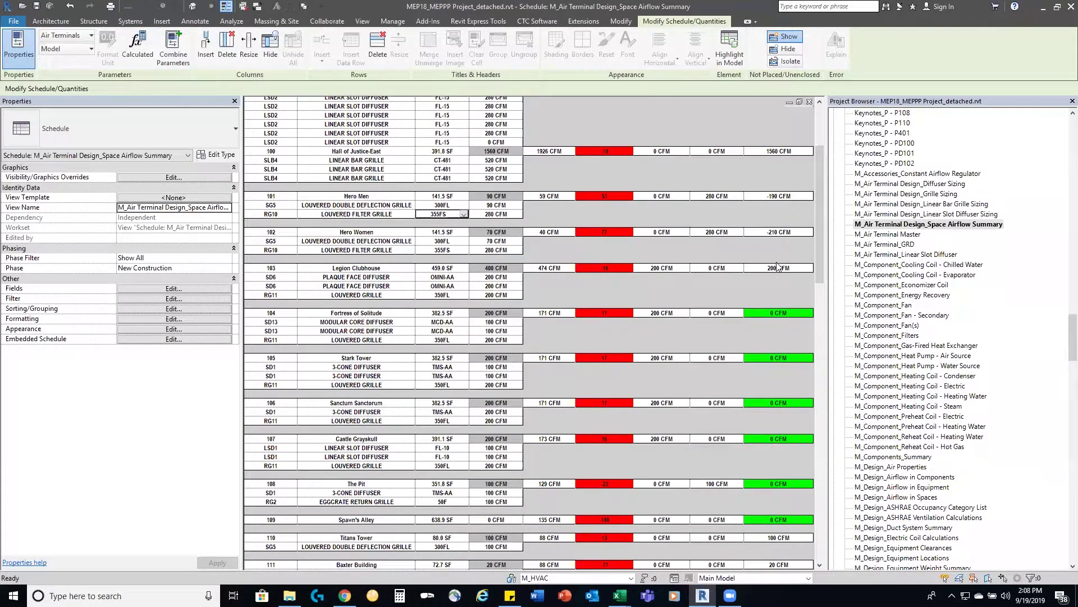
{"action": "scroll", "coordinate": [776, 262], "scroll_direction": "up", "scroll_amount": 5}
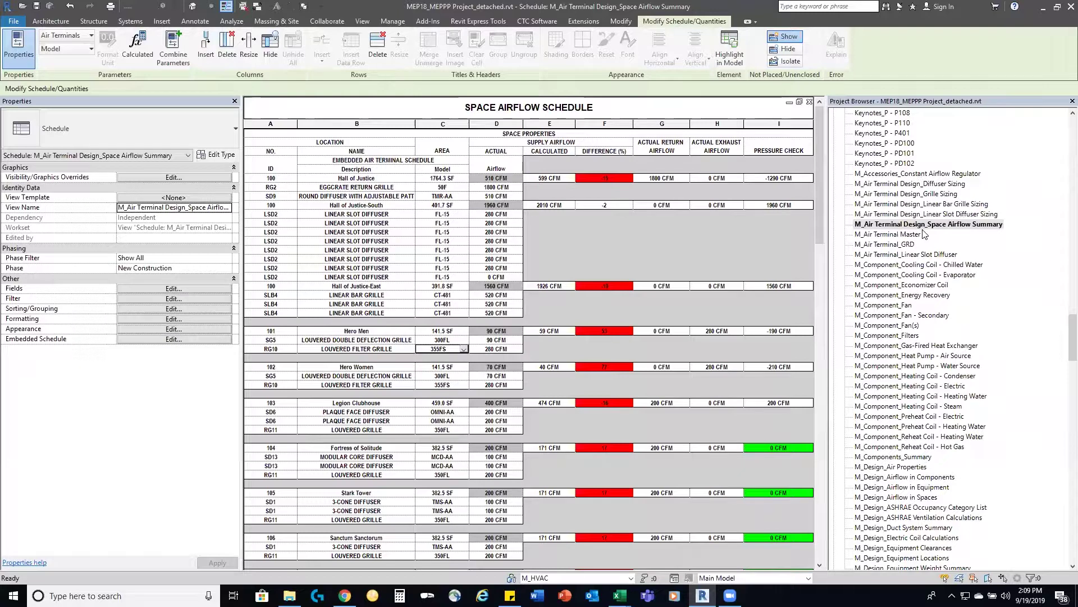
Open the M_Air Terminal Design_Diffuser Sizing schedule and review its message, airflow, neck velocity, pressure and size columns.
{"action": "left_click", "coordinate": [938, 184]}
{"action": "double_click", "coordinate": [938, 184]}
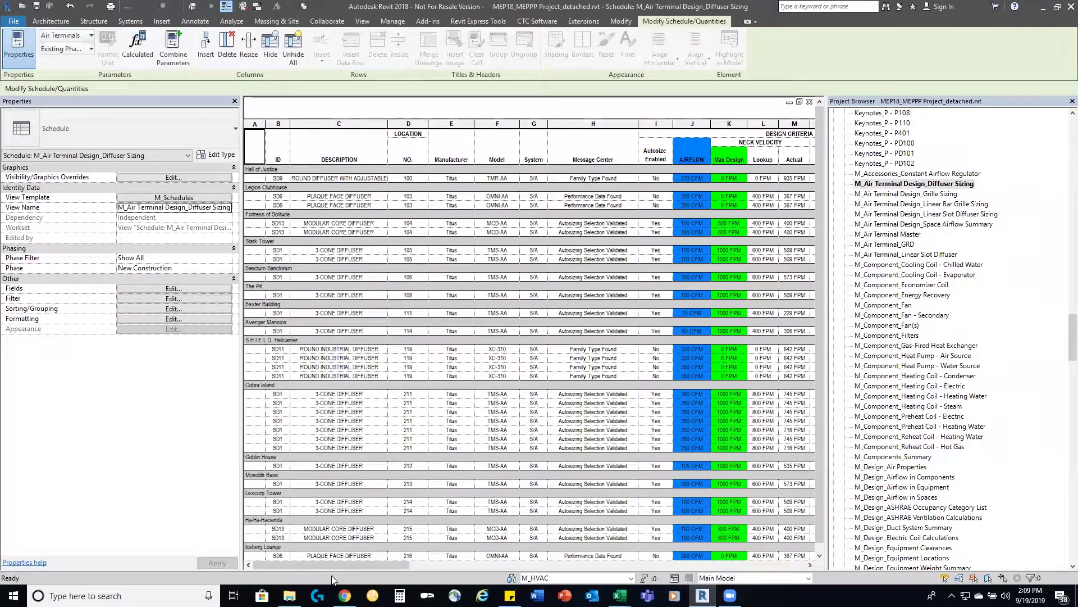
{"action": "mouse_move", "coordinate": [296, 568]}
{"action": "left_mouse_down"}
{"action": "mouse_move", "coordinate": [539, 588]}
{"action": "mouse_move", "coordinate": [463, 587]}
{"action": "mouse_move", "coordinate": [540, 587]}
{"action": "mouse_move", "coordinate": [549, 565]}
{"action": "mouse_move", "coordinate": [694, 565]}
{"action": "mouse_move", "coordinate": [508, 579]}
{"action": "mouse_move", "coordinate": [280, 566]}
{"action": "left_mouse_up"}
{"action": "scroll", "coordinate": [346, 361], "scroll_direction": "down", "scroll_amount": 1}
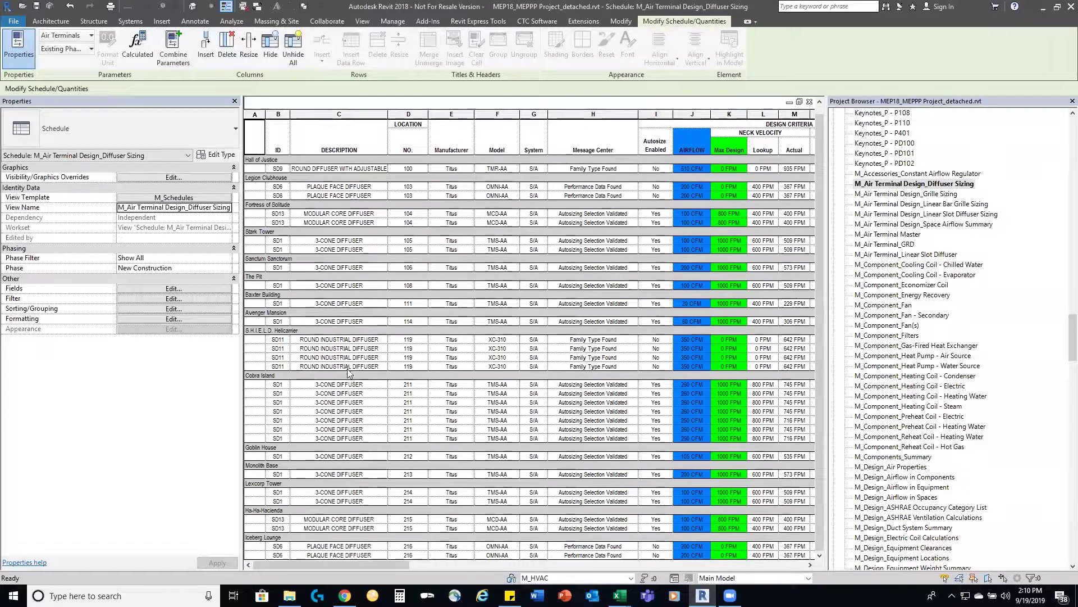
{"action": "scroll", "coordinate": [348, 372], "scroll_direction": "up", "scroll_amount": 1}
{"action": "left_click_drag", "start_coordinate": [295, 564], "coordinate": [347, 579]}
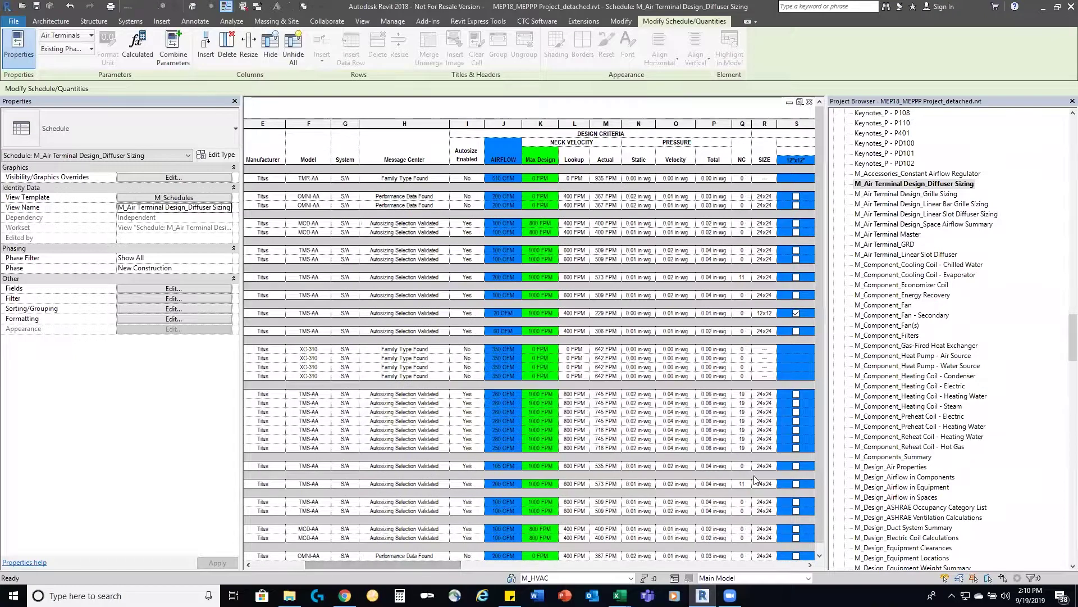
Open the M_Air Terminal Design_Linear Slot Diffuser Sizing schedule and look over its autosizing messages and airflows.
{"action": "left_click", "coordinate": [949, 216]}
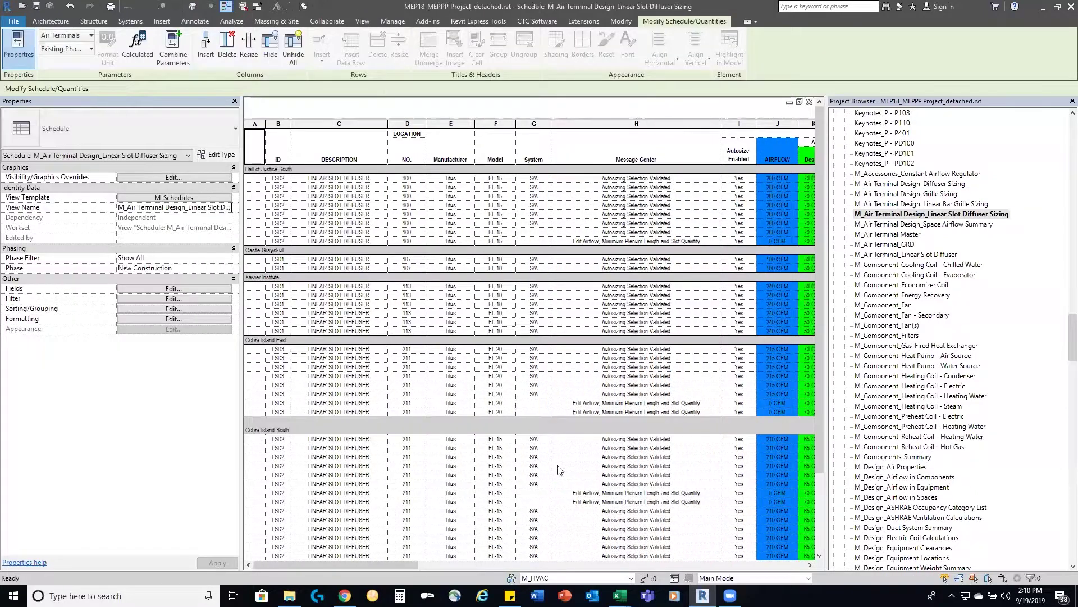
{"action": "left_click_drag", "start_coordinate": [283, 564], "coordinate": [260, 563]}
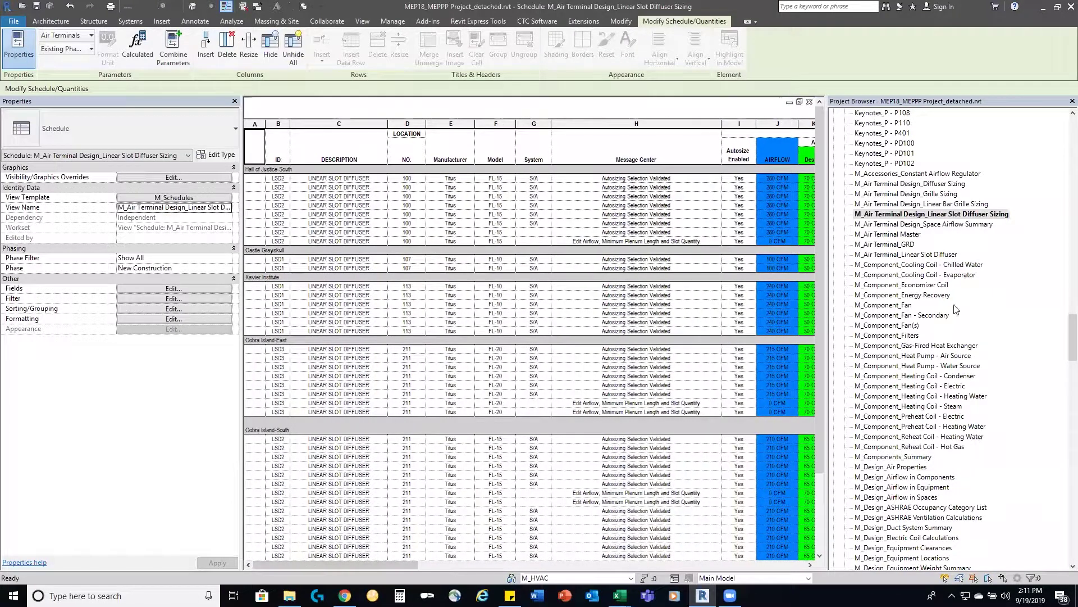
Browse the mechanical schedules from M_Air Terminal_GRD to the M_Design group and select M_Design_Air Properties.
{"action": "left_click", "coordinate": [910, 245]}
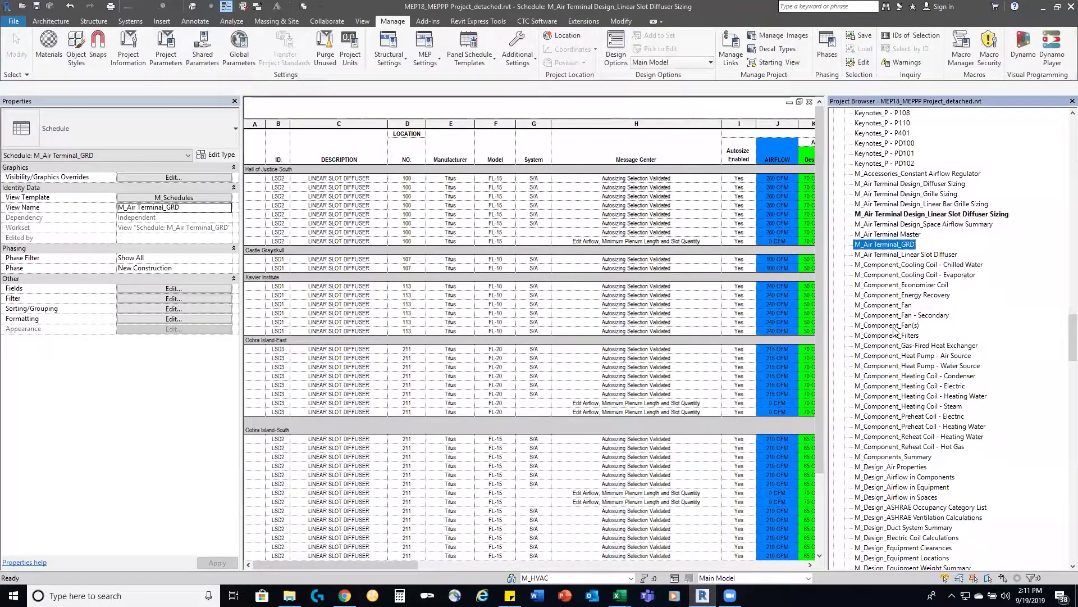
{"action": "scroll", "coordinate": [896, 331], "scroll_direction": "down", "scroll_amount": 4}
{"action": "scroll", "coordinate": [897, 331], "scroll_direction": "down", "scroll_amount": 2}
{"action": "left_click", "coordinate": [901, 295]}
{"action": "scroll", "coordinate": [928, 247], "scroll_direction": "down", "scroll_amount": 1}
{"action": "scroll", "coordinate": [928, 247], "scroll_direction": "down", "scroll_amount": 4}
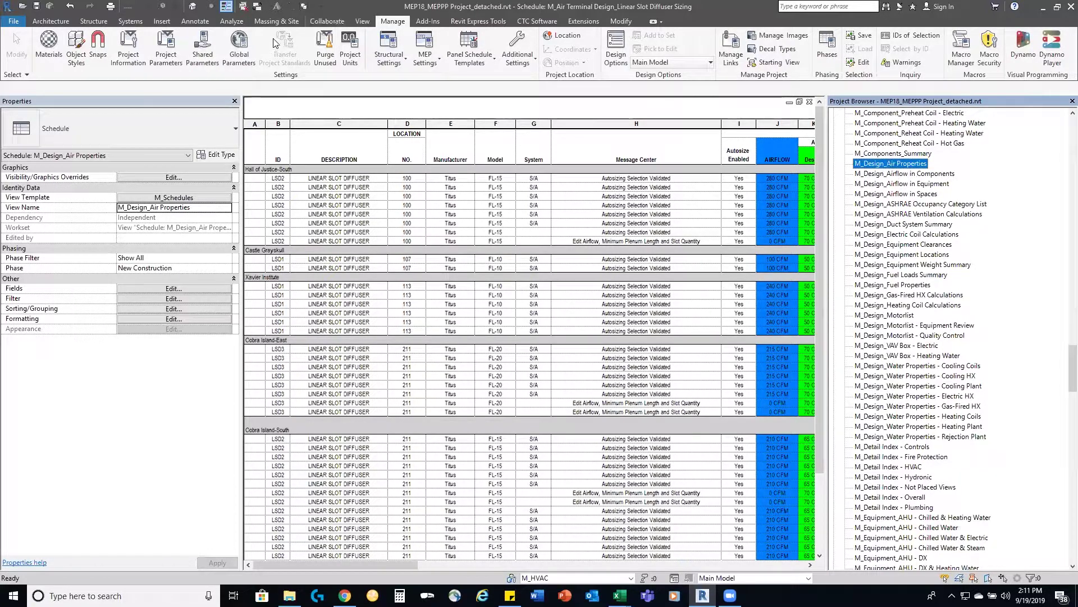
Switch to the already open Starting View sheet and examine its Design Air Properties table up close.
{"action": "left_click", "coordinate": [259, 7]}
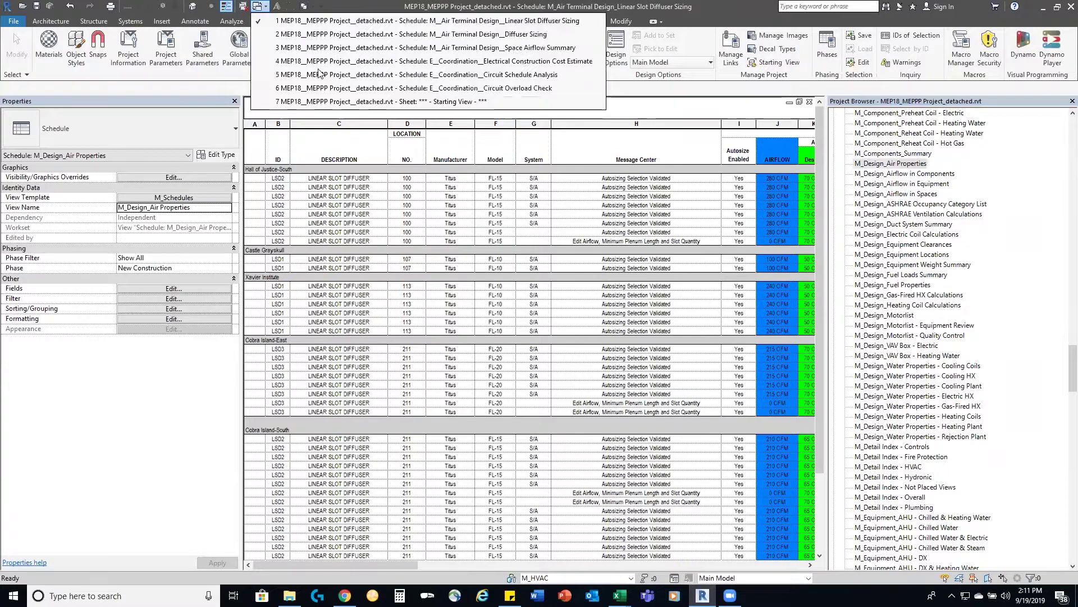
{"action": "left_click", "coordinate": [315, 101]}
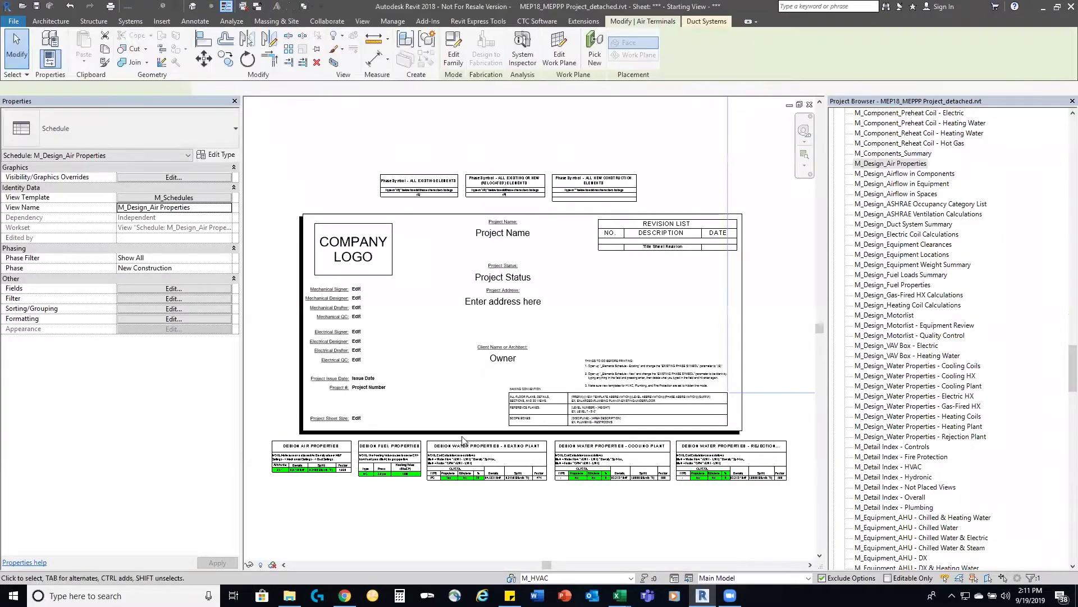
{"action": "left_click", "coordinate": [516, 416]}
{"action": "left_click", "coordinate": [500, 533]}
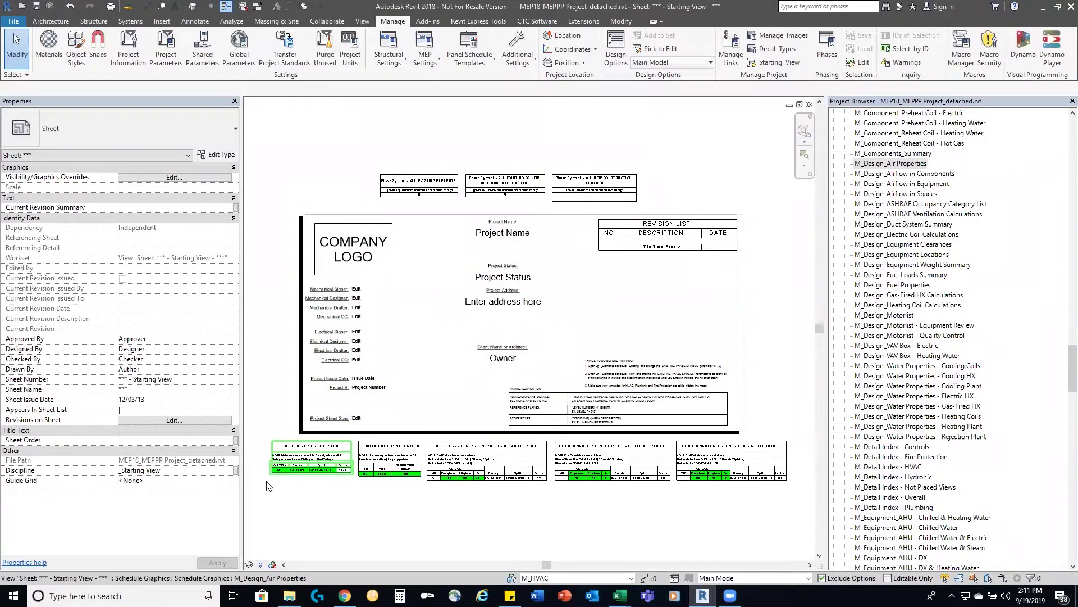
{"action": "scroll", "coordinate": [282, 477], "scroll_direction": "up", "scroll_amount": 4}
{"action": "scroll", "coordinate": [282, 476], "scroll_direction": "up", "scroll_amount": 2}
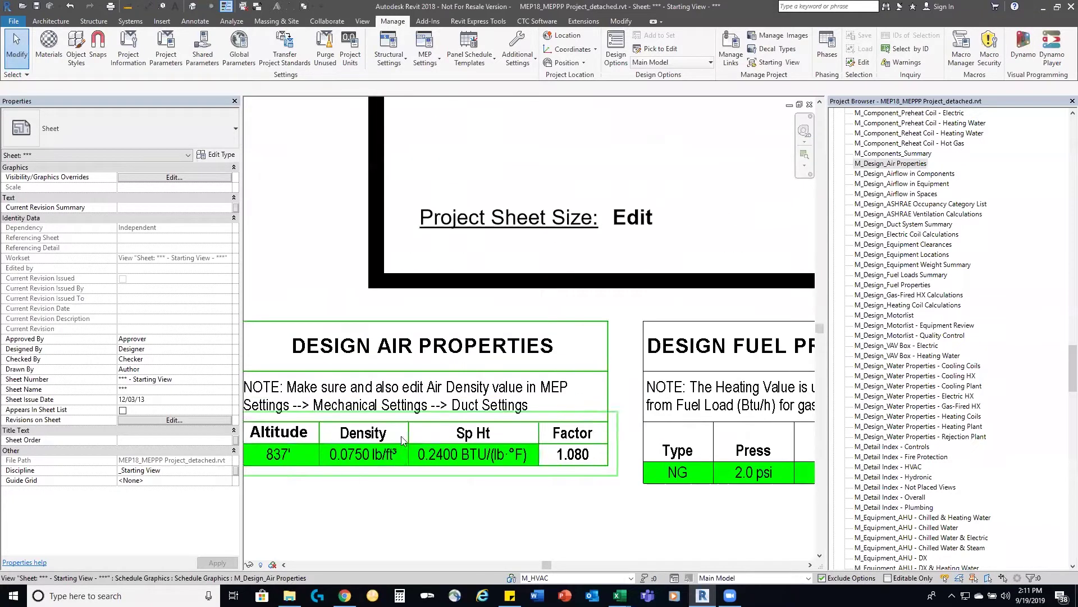
{"action": "scroll", "coordinate": [393, 432], "scroll_direction": "up", "scroll_amount": 2}
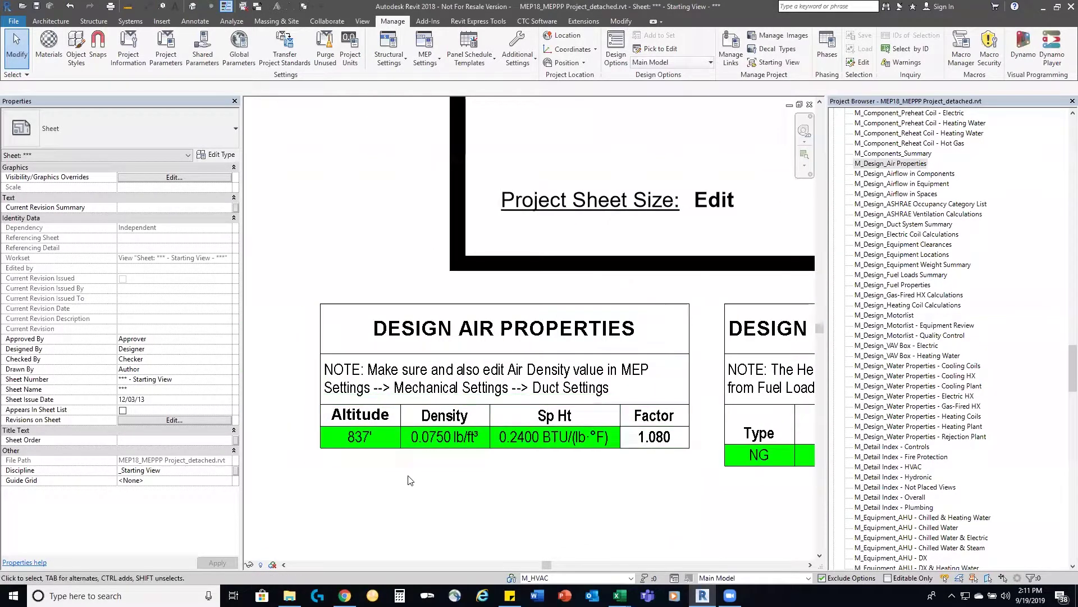
Open the Design Air Properties schedule from its table on the sheet, inspect the density cell, and close the schedule.
{"action": "left_click", "coordinate": [452, 446]}
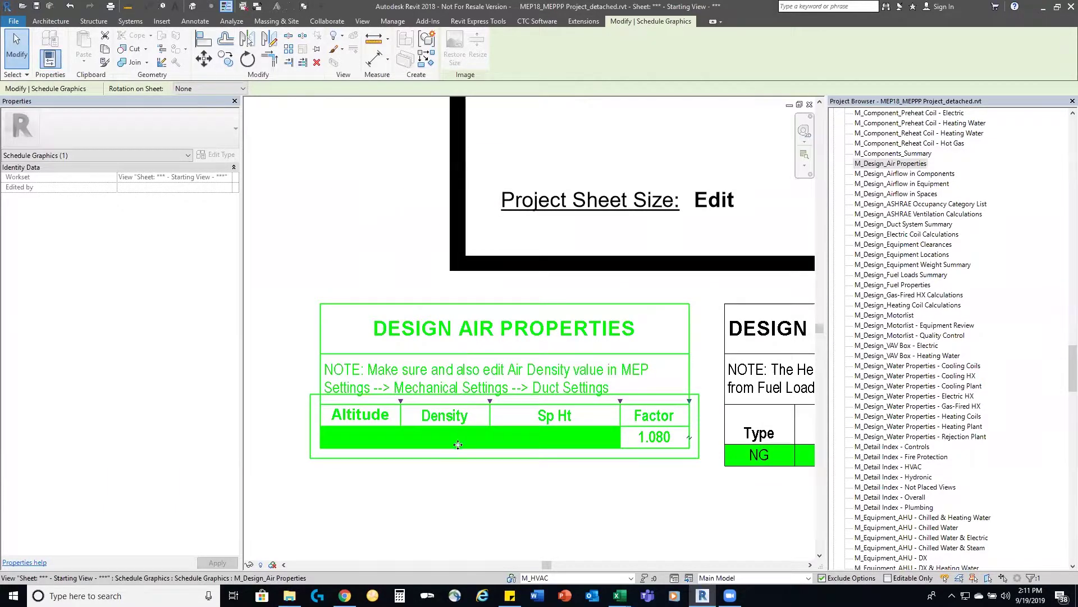
{"action": "double_click", "coordinate": [459, 437]}
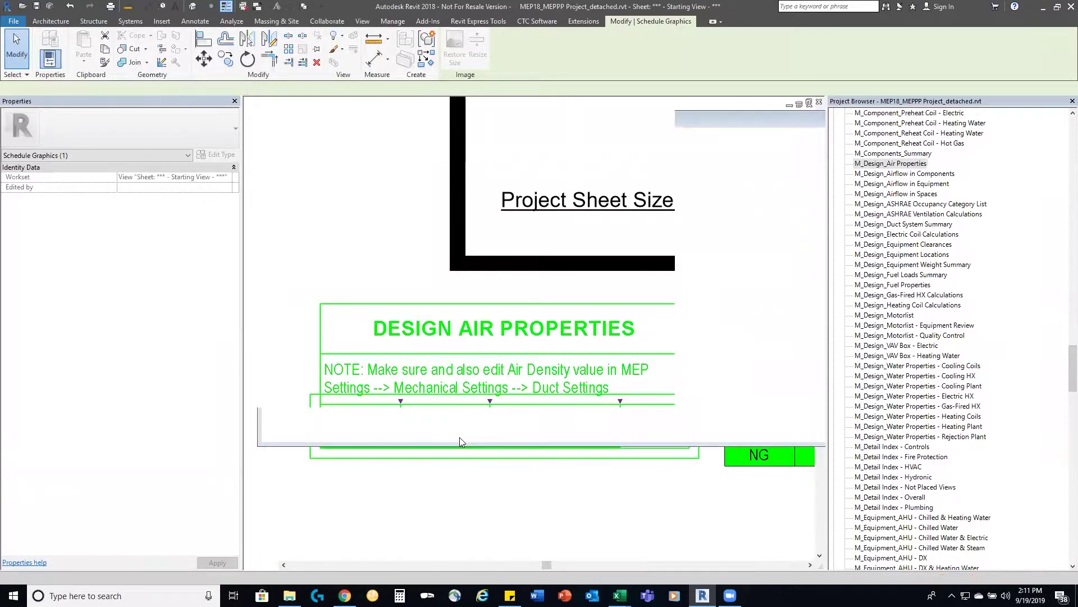
{"action": "left_click", "coordinate": [313, 163]}
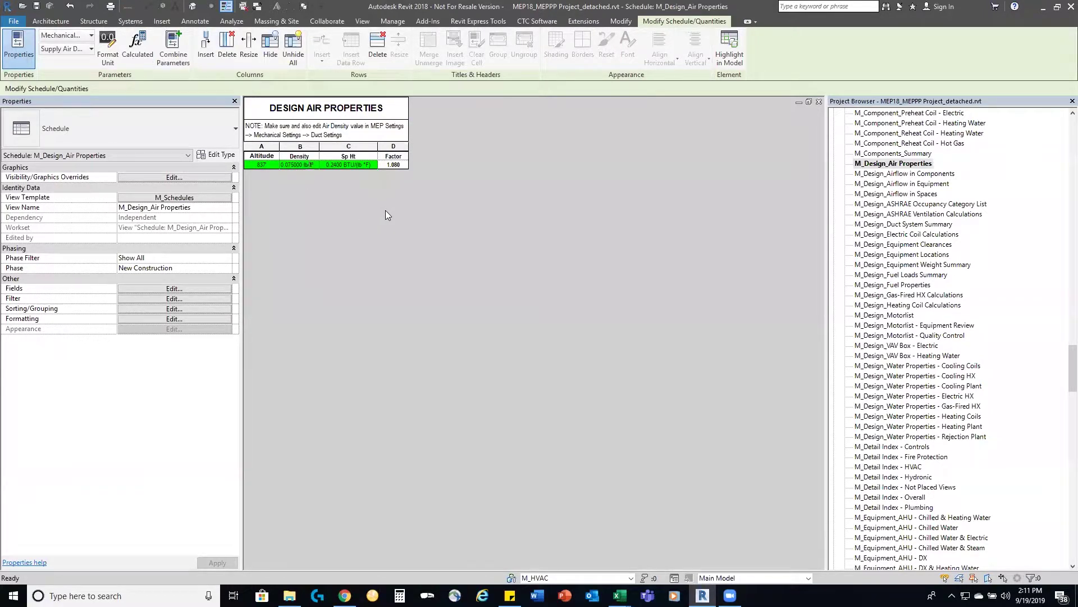
{"action": "left_click", "coordinate": [819, 102]}
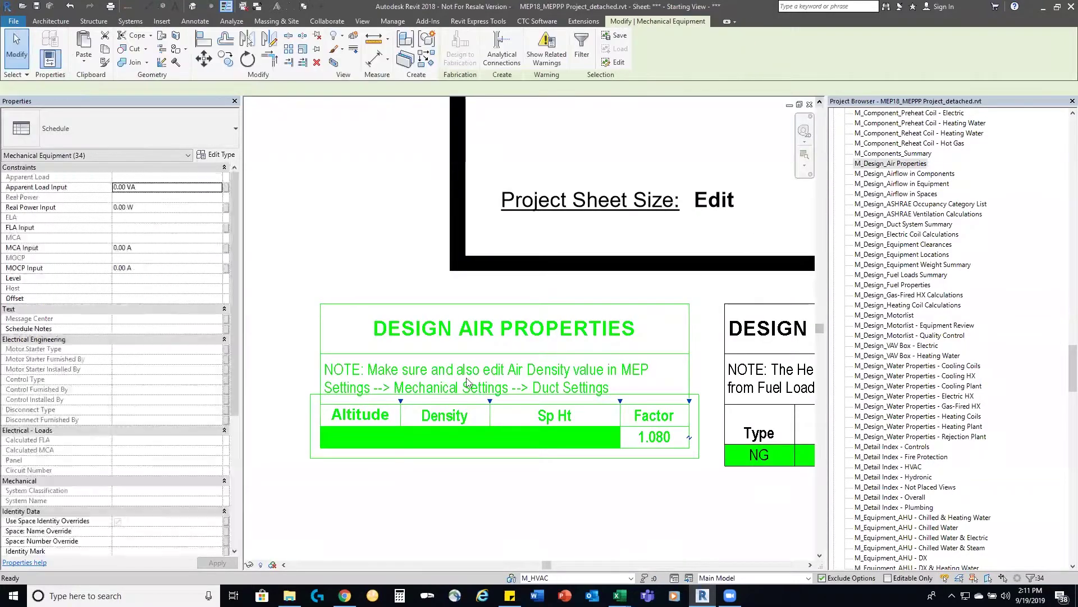
Examine the notes and values of the Design Fuel Properties table, comparing it with the neighboring Design Air Properties table.
{"action": "left_click", "coordinate": [538, 489]}
{"action": "middle_click_drag", "start_coordinate": [708, 427], "coordinate": [306, 378]}
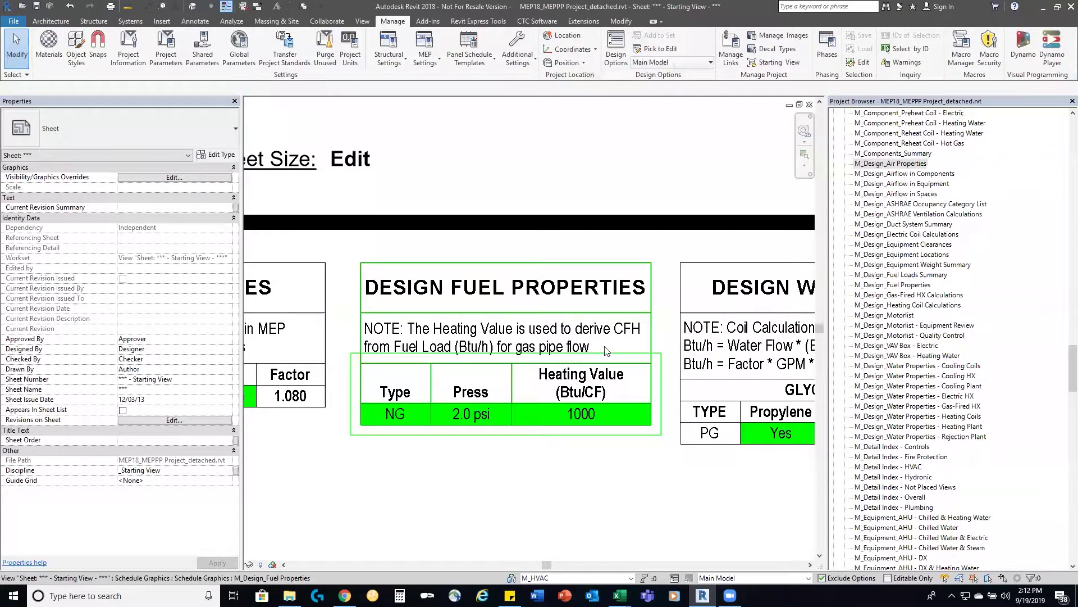
{"action": "scroll", "coordinate": [587, 348], "scroll_direction": "down", "scroll_amount": 2}
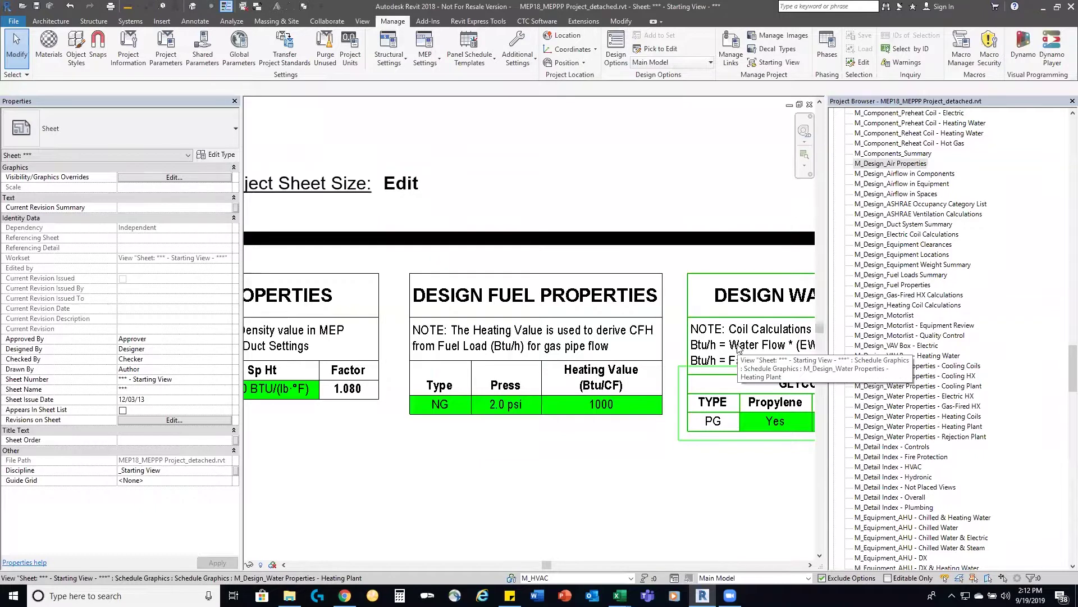
{"action": "middle_click_drag", "start_coordinate": [354, 397], "coordinate": [437, 378]}
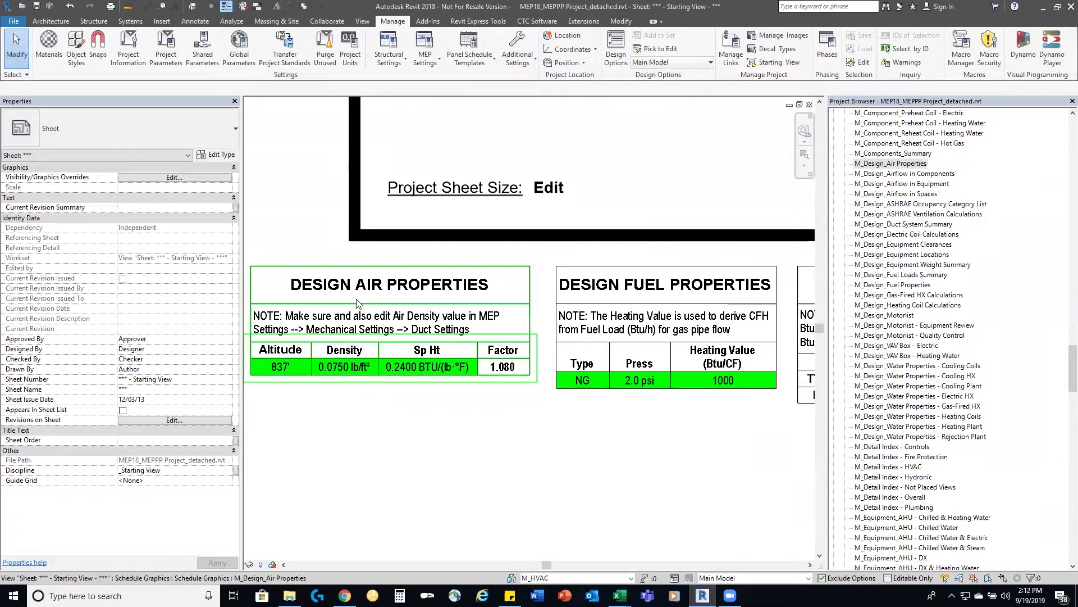
{"action": "scroll", "coordinate": [357, 300], "scroll_direction": "down", "scroll_amount": 2}
{"action": "left_click", "coordinate": [331, 373]}
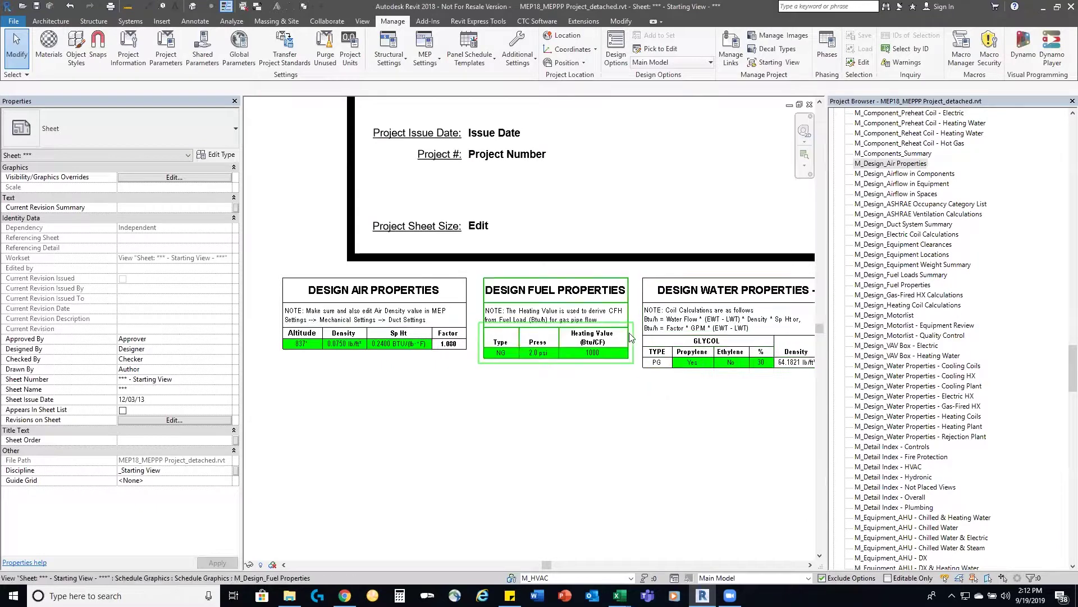
{"action": "scroll", "coordinate": [628, 333], "scroll_direction": "up", "scroll_amount": 2}
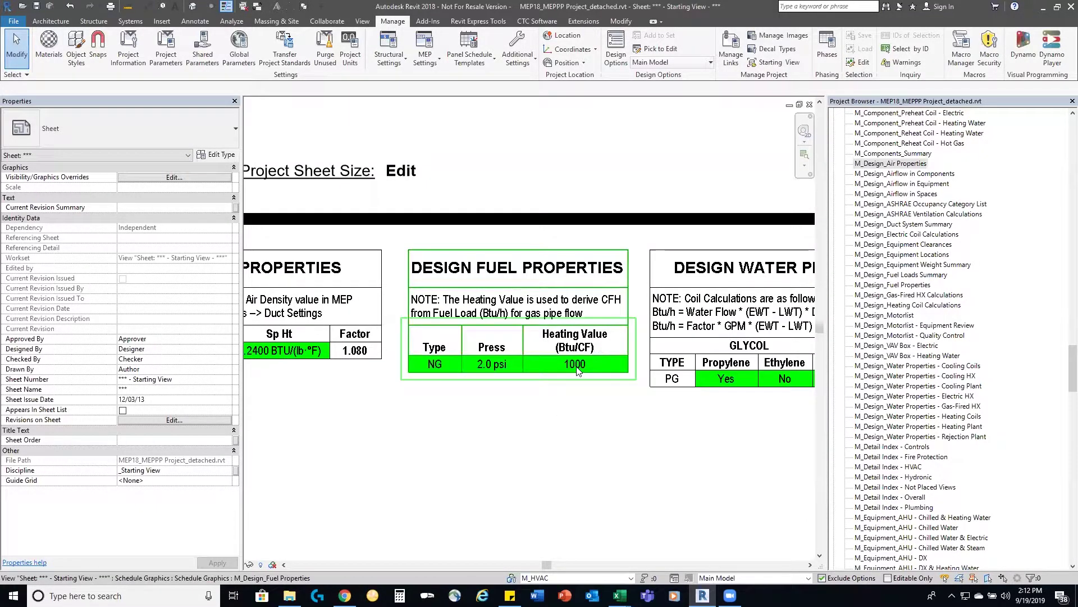
{"action": "left_click", "coordinate": [563, 373]}
{"action": "left_click", "coordinate": [573, 419]}
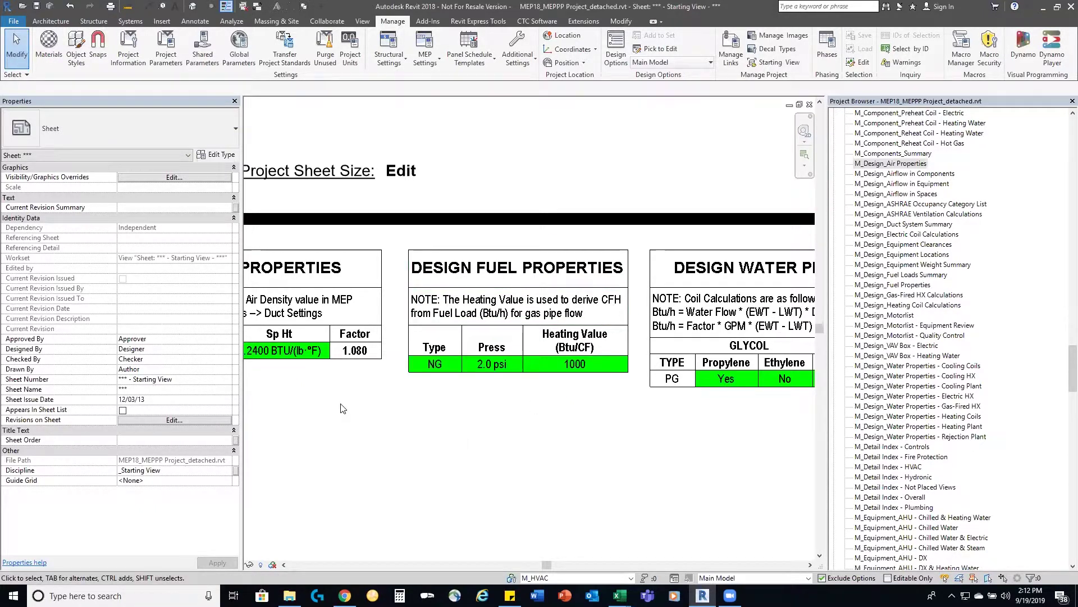
Examine the glycol, density and factor values in the Design Water Properties tables for the heating and cooling plants.
{"action": "scroll", "coordinate": [333, 407], "scroll_direction": "down", "scroll_amount": 2}
{"action": "scroll", "coordinate": [333, 407], "scroll_direction": "down", "scroll_amount": 1}
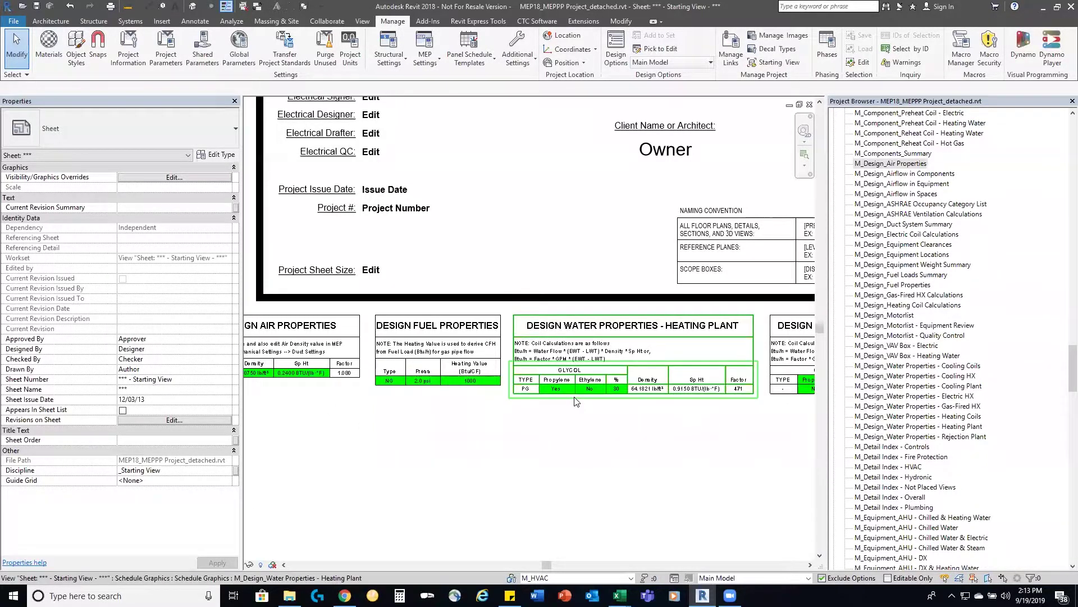
{"action": "middle_click_drag", "start_coordinate": [753, 409], "coordinate": [528, 394]}
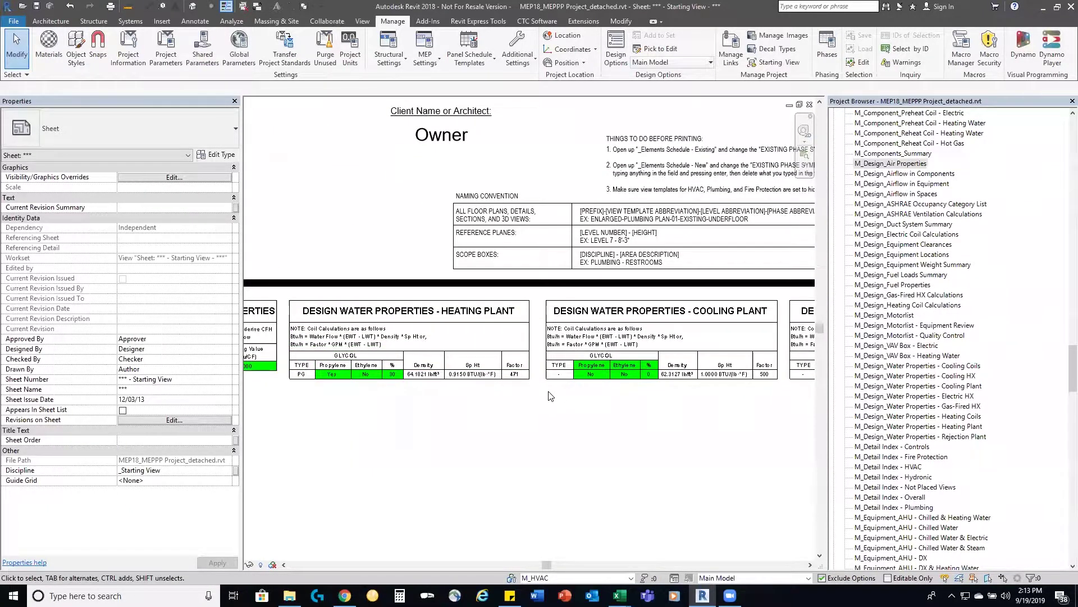
Examine the Design Water Properties tables for the cooling and rejection plants, and select the airflow in equipment and components schedules for reference.
{"action": "mouse_move", "coordinate": [649, 400]}
{"action": "middle_mouse_down"}
{"action": "mouse_move", "coordinate": [463, 386]}
{"action": "mouse_move", "coordinate": [704, 379]}
{"action": "mouse_move", "coordinate": [648, 382]}
{"action": "middle_mouse_up"}
{"action": "middle_click_drag", "start_coordinate": [728, 397], "coordinate": [569, 397]}
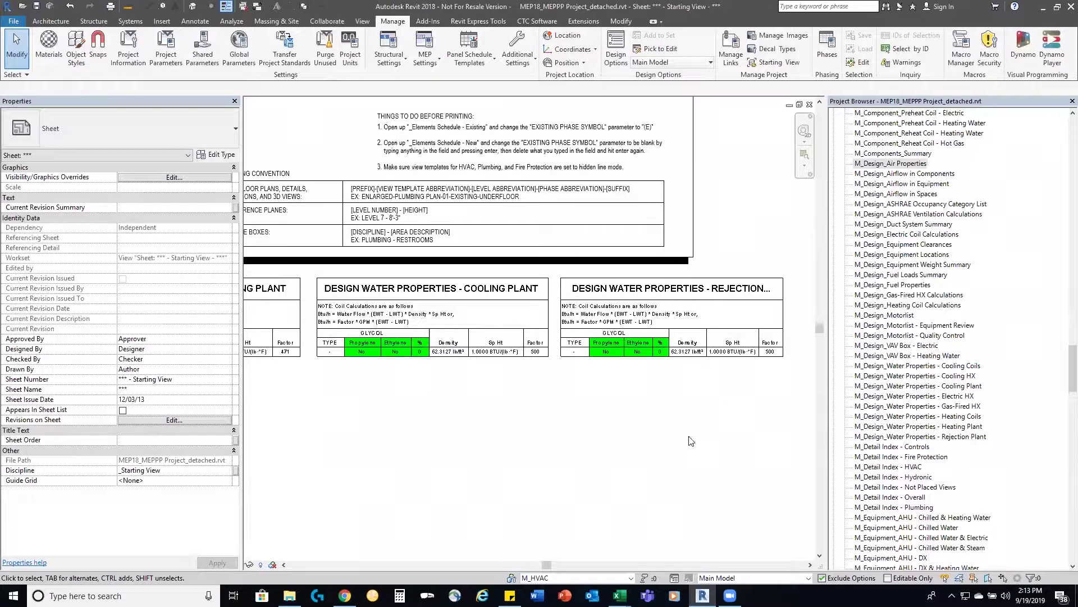
{"action": "left_click", "coordinate": [893, 193]}
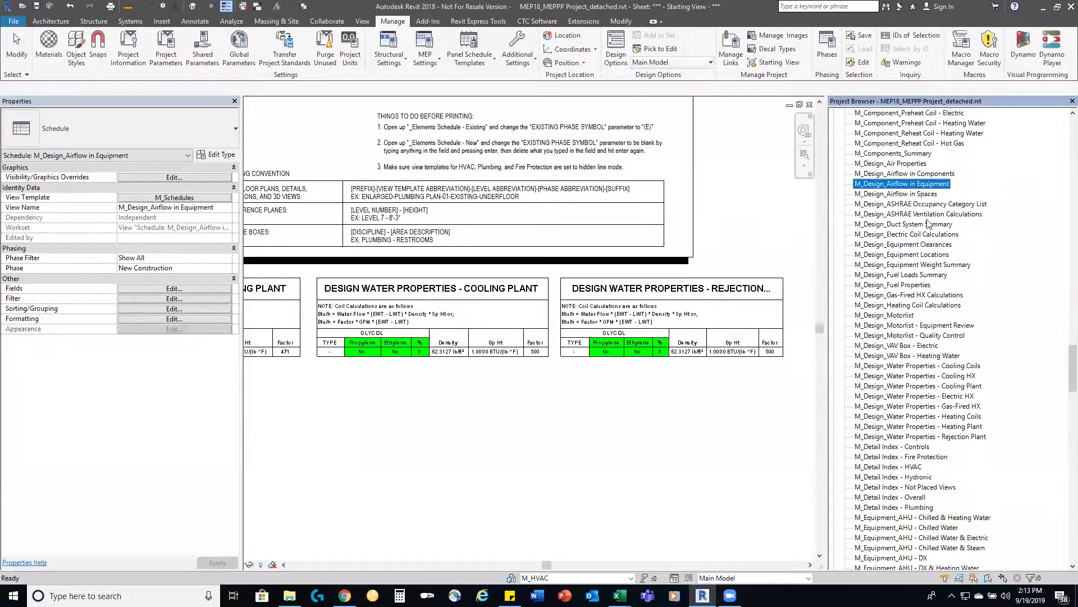
{"action": "left_click", "coordinate": [932, 174]}
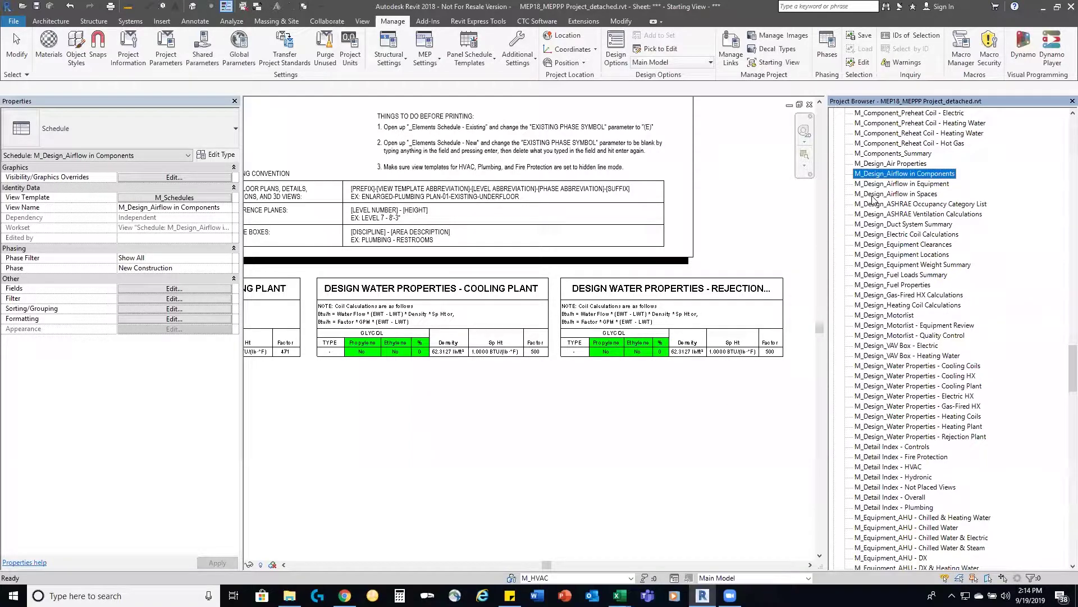
Open the M_Design_Airflow in Spaces schedule and examine its embedded air terminals, supply airflow differences and pressure check column.
{"action": "left_click", "coordinate": [889, 194]}
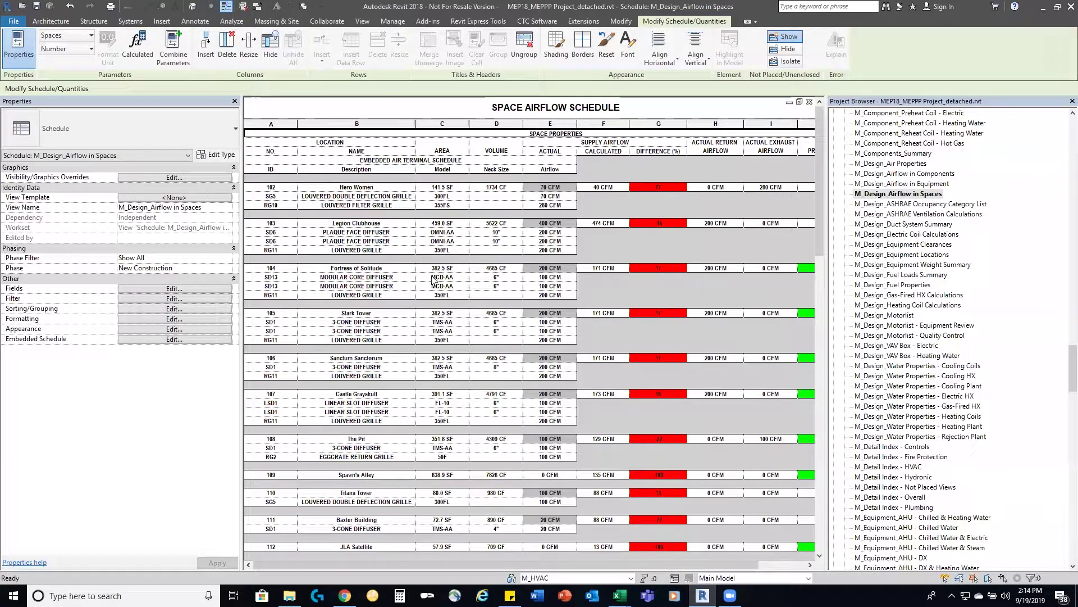
{"action": "scroll", "coordinate": [439, 338], "scroll_direction": "down", "scroll_amount": 5}
{"action": "scroll", "coordinate": [440, 338], "scroll_direction": "down", "scroll_amount": 10}
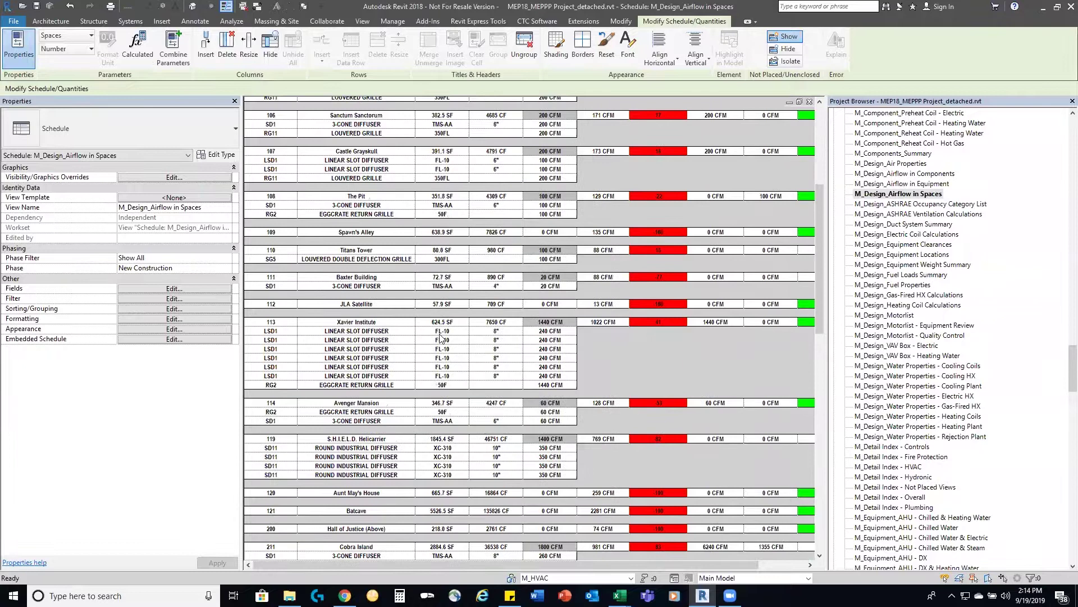
{"action": "scroll", "coordinate": [440, 337], "scroll_direction": "down", "scroll_amount": 7}
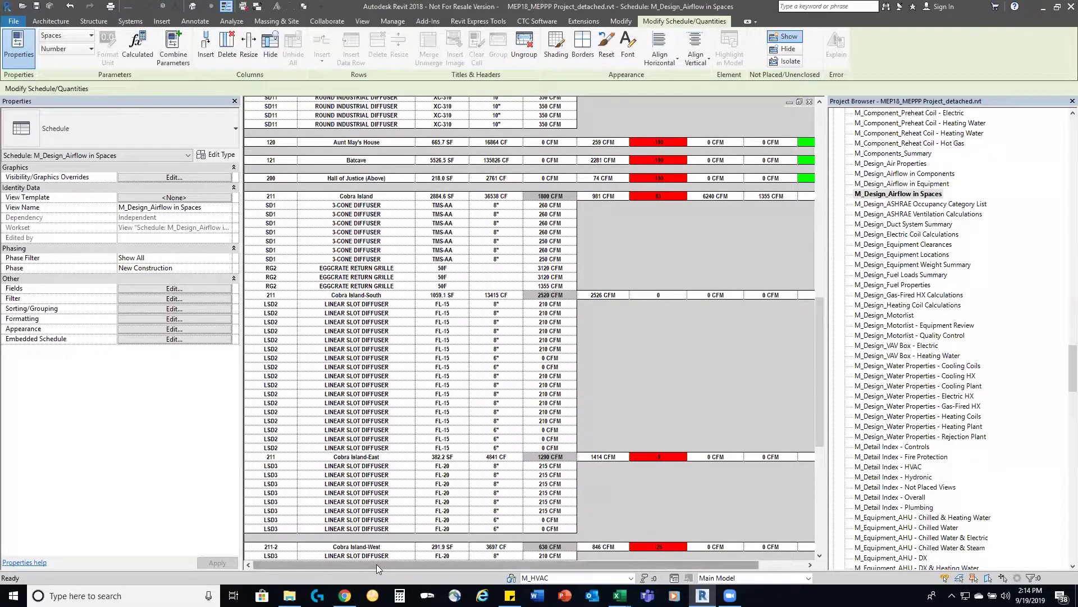
{"action": "left_click_drag", "start_coordinate": [376, 564], "coordinate": [465, 569]}
{"action": "scroll", "coordinate": [686, 339], "scroll_direction": "up", "scroll_amount": 20}
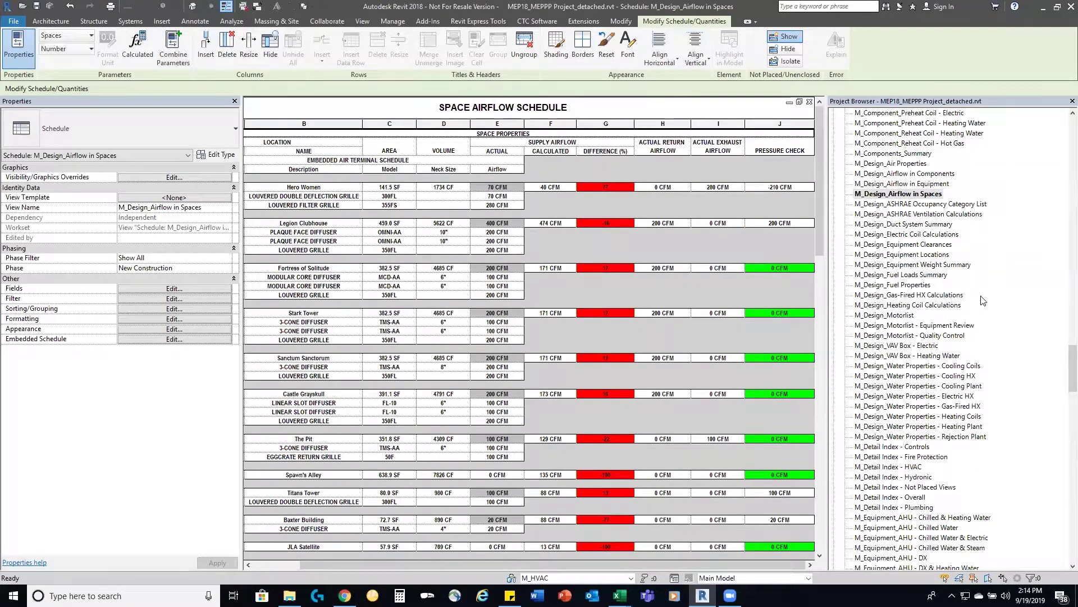
Open the M_Design_ASHRAE Occupancy Category List schedule and examine its outdoor airflow rates and default occupant densities.
{"action": "left_click", "coordinate": [924, 206]}
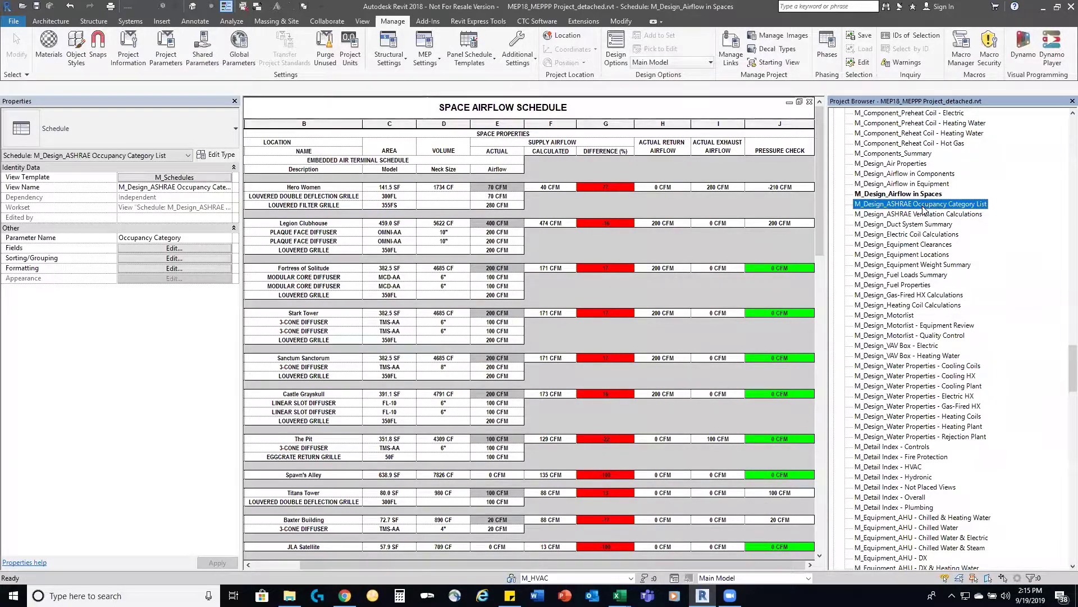
{"action": "double_click", "coordinate": [923, 207]}
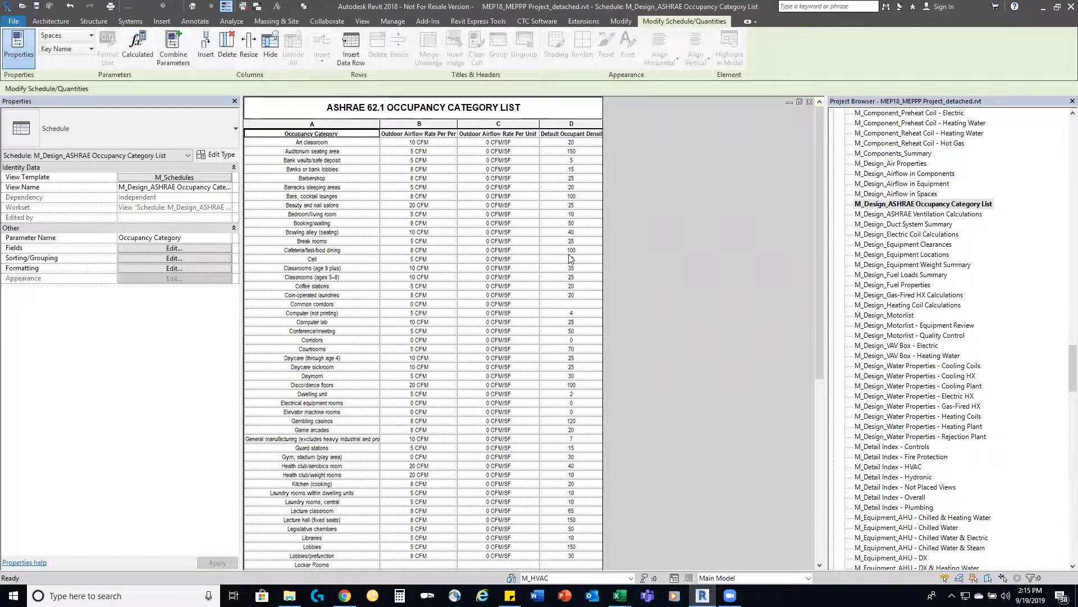
{"action": "scroll", "coordinate": [427, 296], "scroll_direction": "down", "scroll_amount": 5}
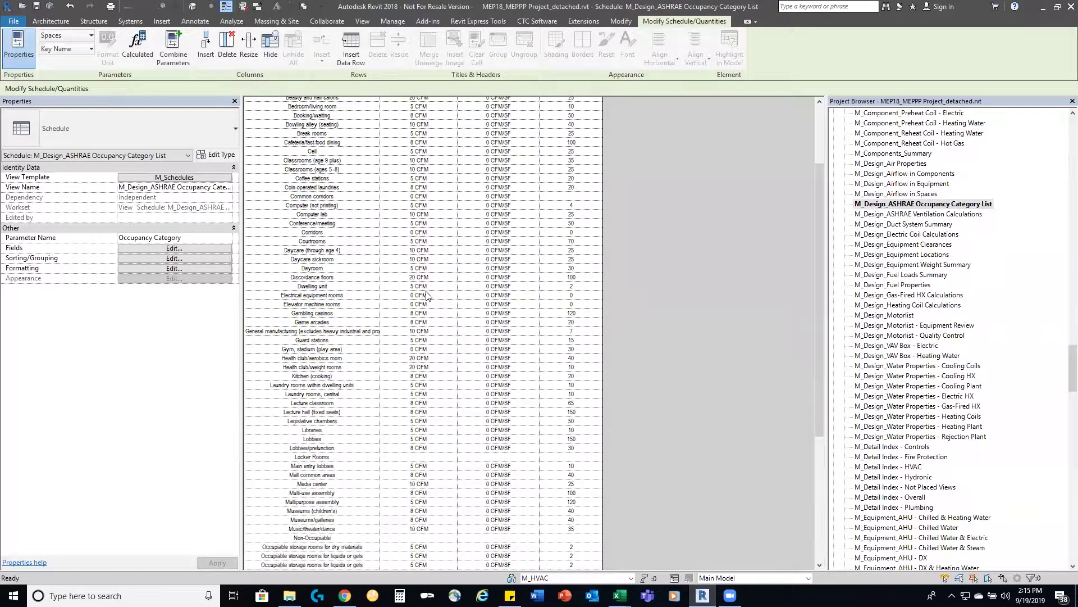
{"action": "scroll", "coordinate": [427, 296], "scroll_direction": "down", "scroll_amount": 6}
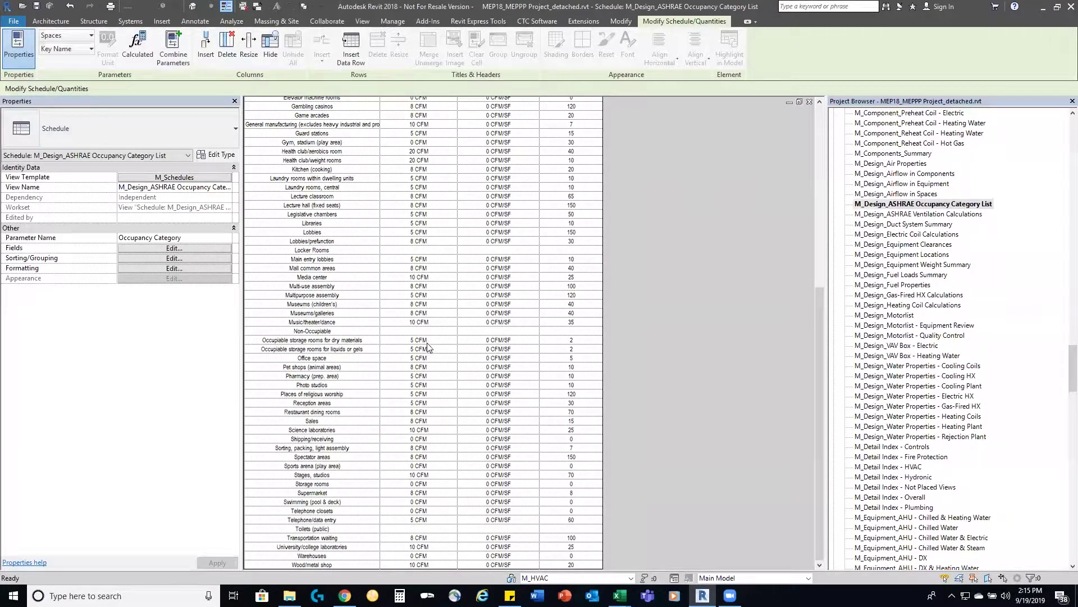
{"action": "scroll", "coordinate": [448, 375], "scroll_direction": "up", "scroll_amount": 5}
{"action": "scroll", "coordinate": [448, 375], "scroll_direction": "up", "scroll_amount": 7}
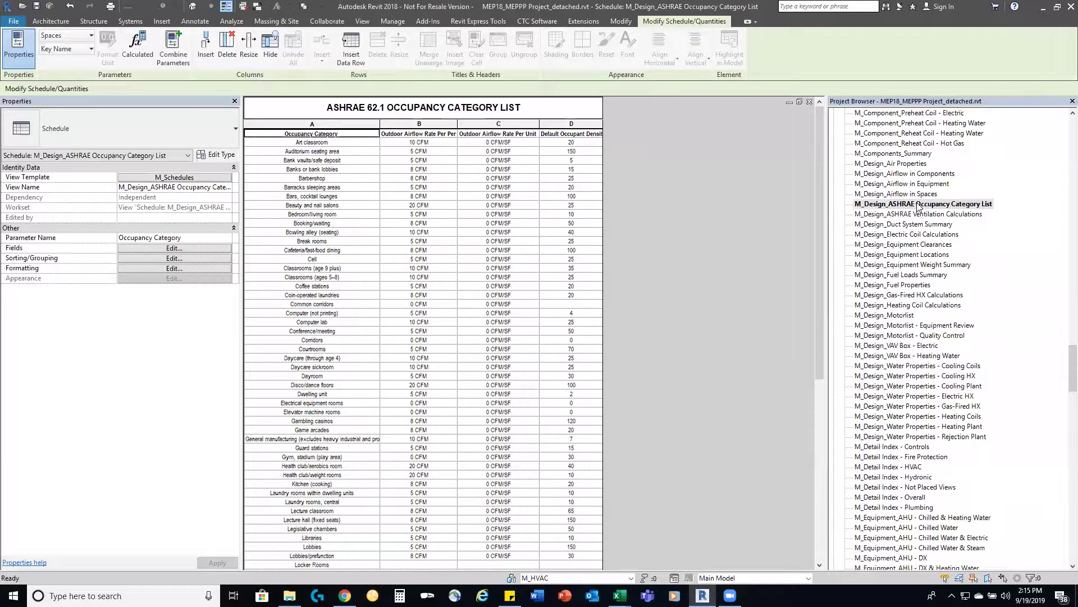
Open the M_Design_ASHRAE Ventilation Calculations schedule and set the Titans Tower occupancy category to Computer lab.
{"action": "left_click", "coordinate": [932, 214]}
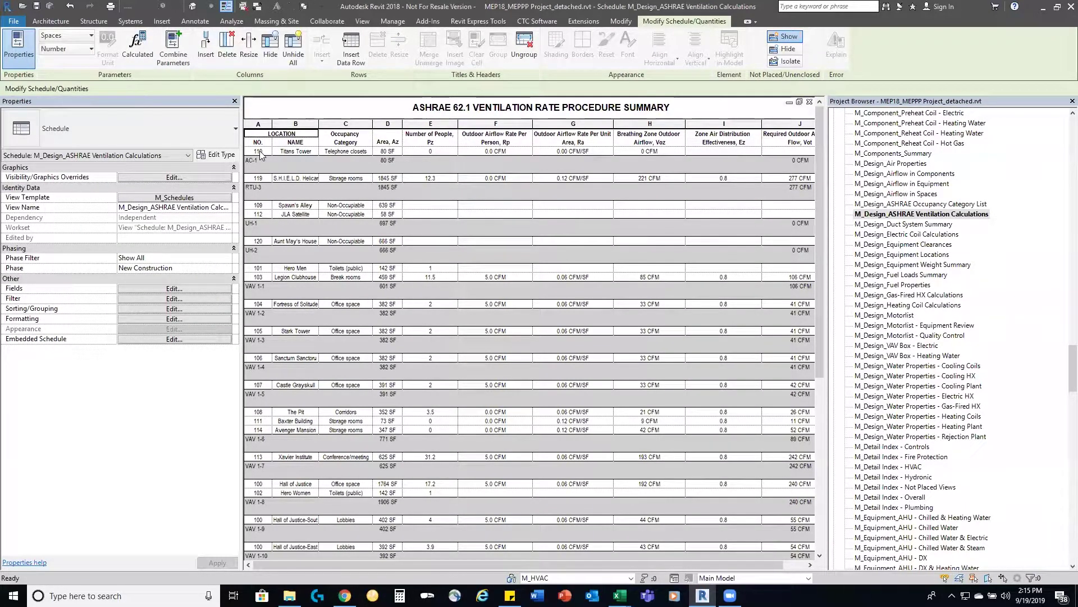
{"action": "left_click", "coordinate": [360, 151]}
{"action": "left_click", "coordinate": [368, 153]}
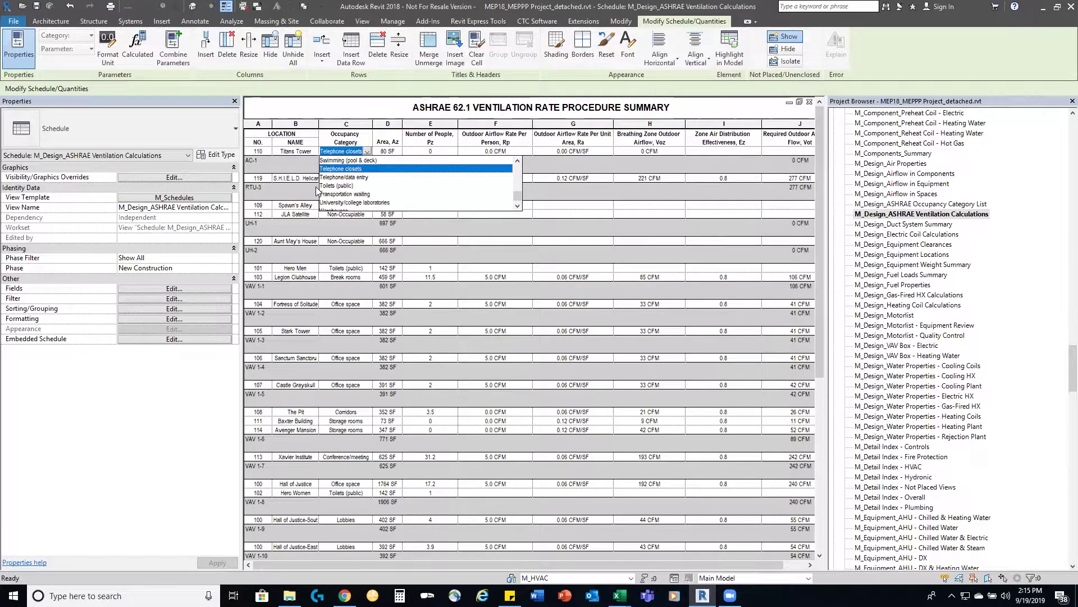
{"action": "scroll", "coordinate": [391, 198], "scroll_direction": "up", "scroll_amount": 3}
{"action": "scroll", "coordinate": [392, 198], "scroll_direction": "up", "scroll_amount": 6}
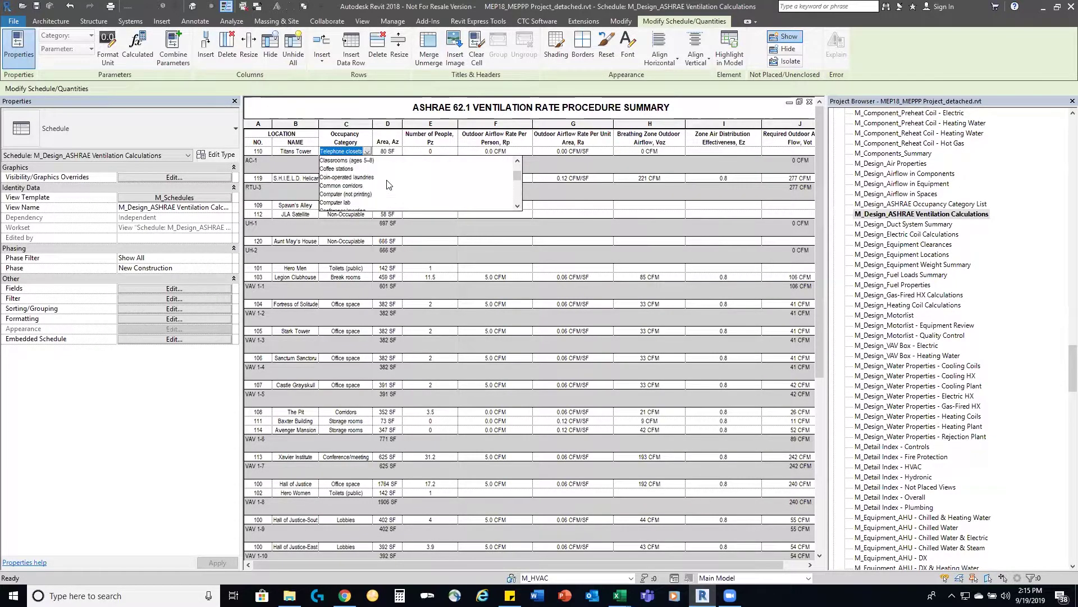
{"action": "scroll", "coordinate": [389, 184], "scroll_direction": "down", "scroll_amount": 1}
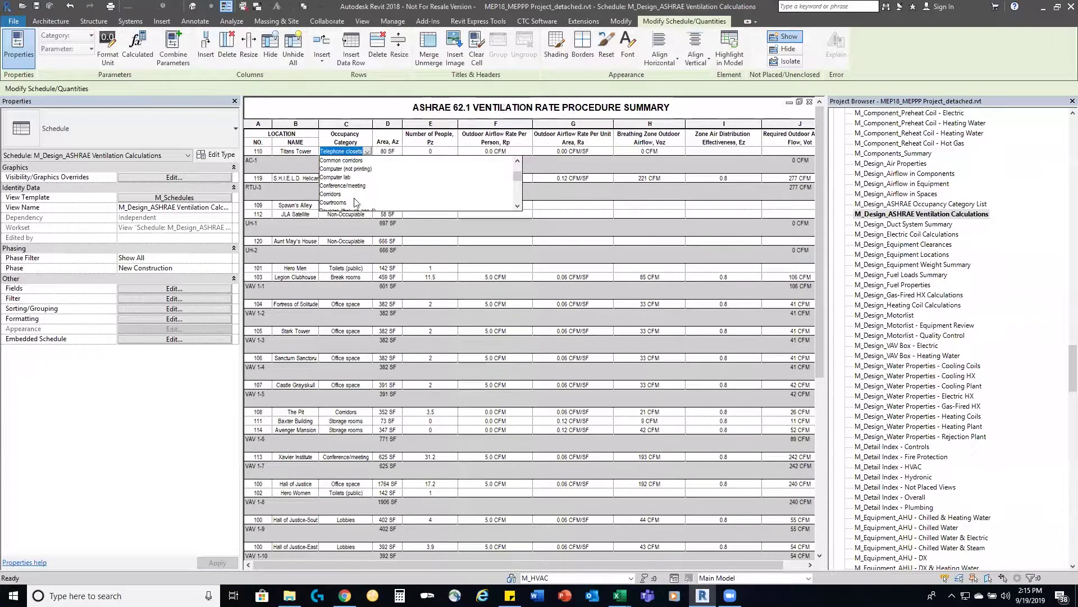
{"action": "left_click", "coordinate": [349, 178]}
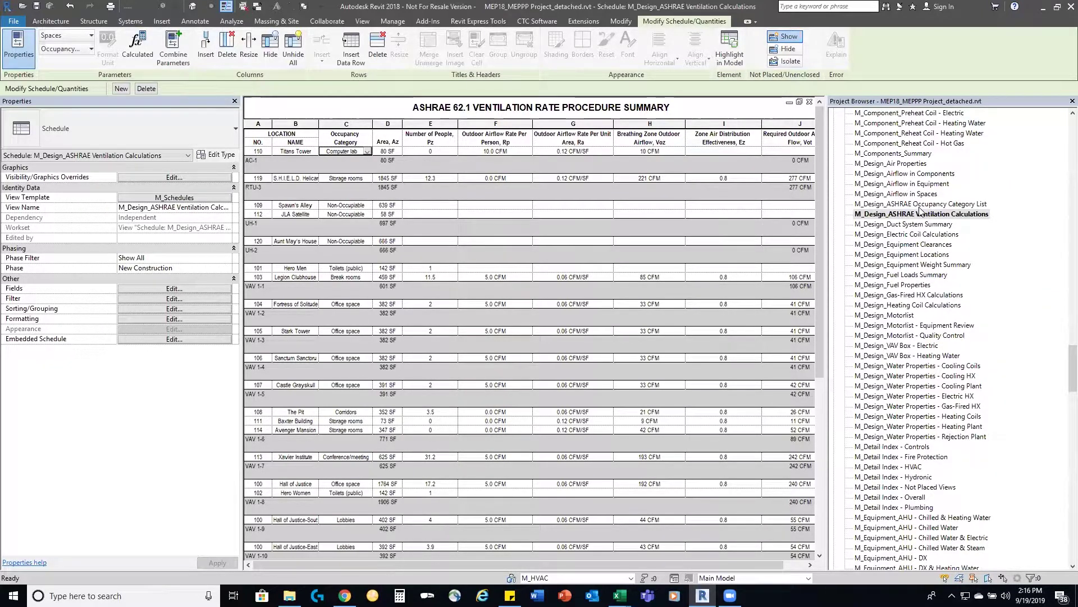
Set the number of people for Titans Tower to 100 and its zone air distribution effectiveness to 0.9.
{"action": "left_click", "coordinate": [441, 151]}
{"action": "type", "text": "100"}
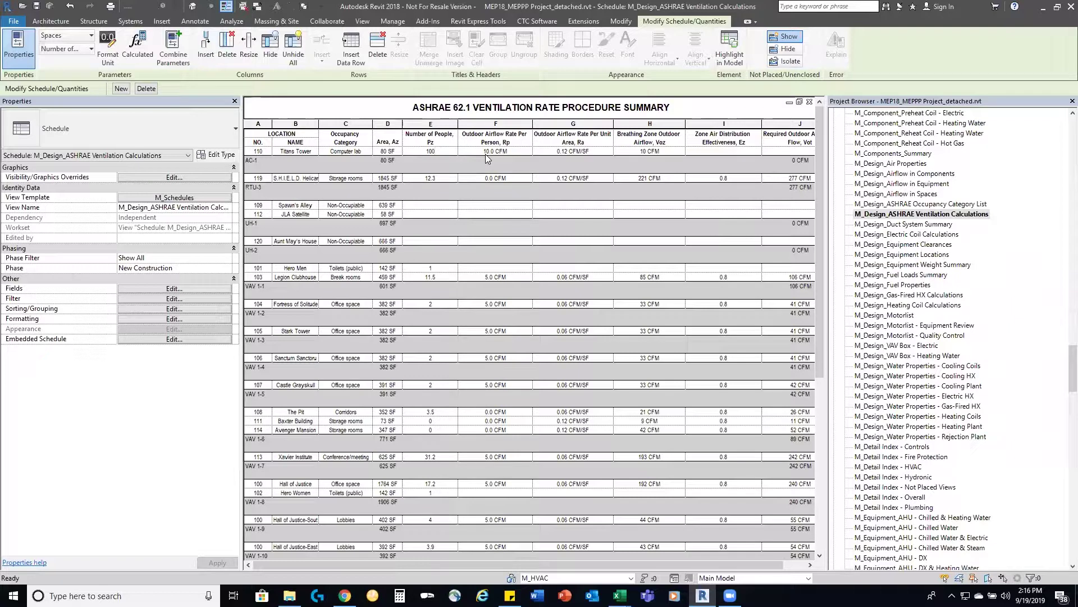
{"action": "left_click", "coordinate": [486, 154]}
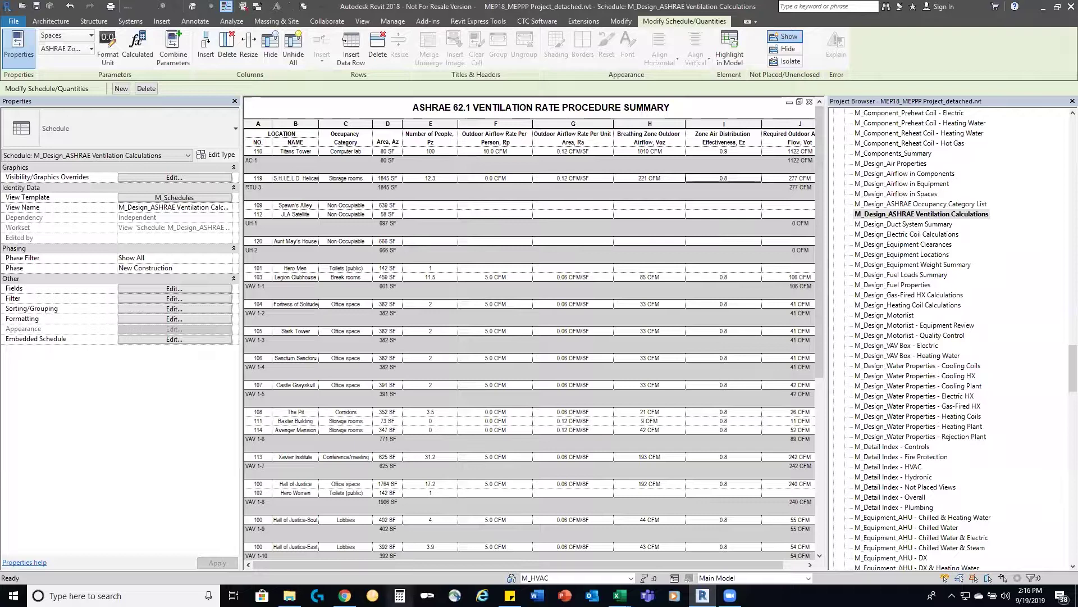
Examine the required outdoor air intake flow of each space and its group totals in the ventilation schedule.
{"action": "left_click_drag", "start_coordinate": [458, 565], "coordinate": [481, 565]}
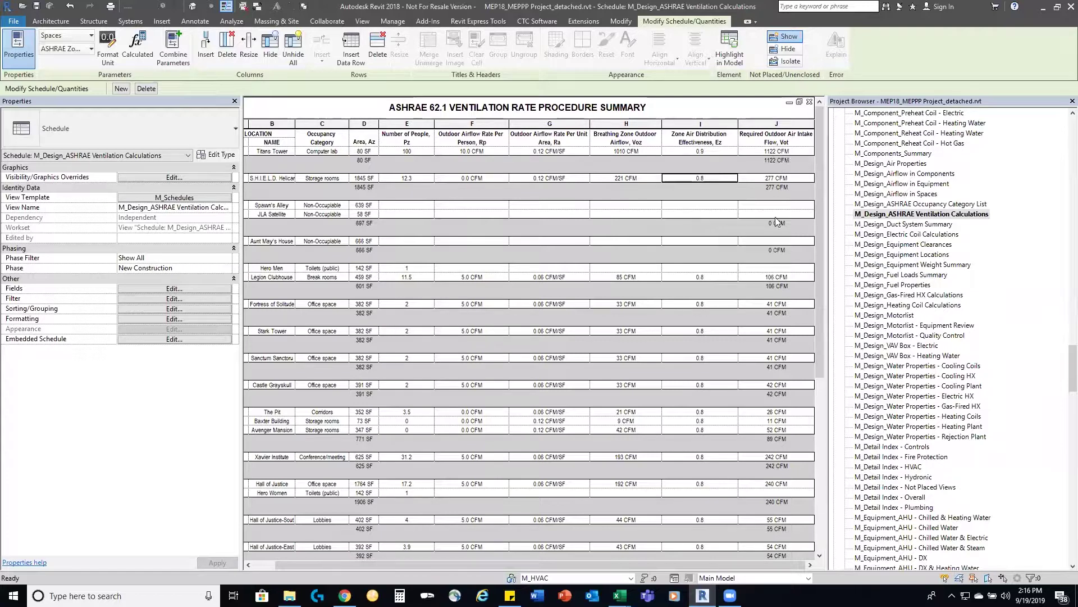
{"action": "scroll", "coordinate": [777, 197], "scroll_direction": "down", "scroll_amount": 5}
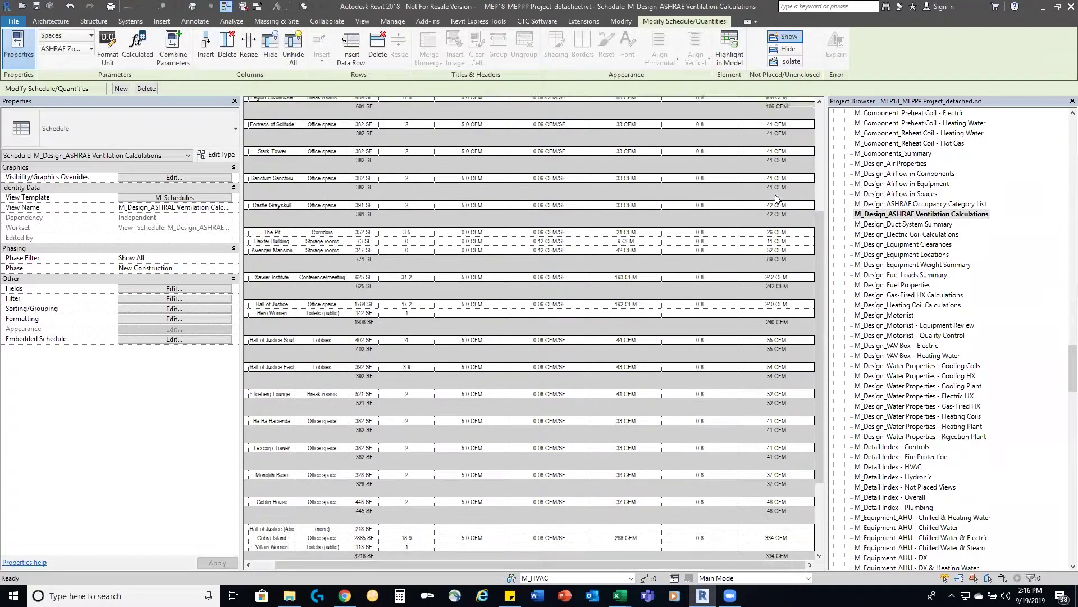
{"action": "scroll", "coordinate": [776, 198], "scroll_direction": "down", "scroll_amount": 3}
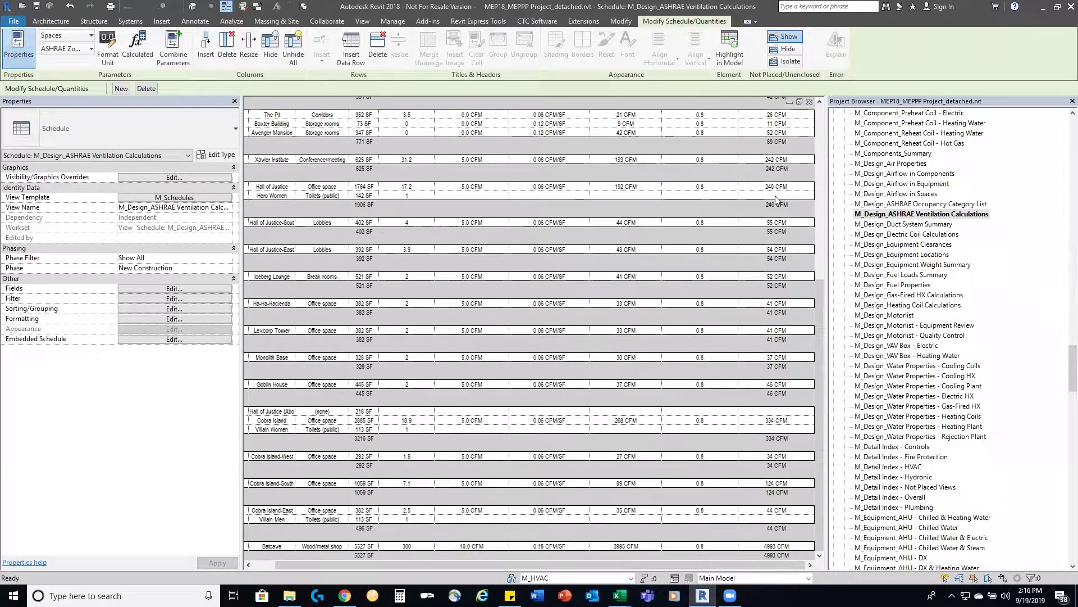
{"action": "scroll", "coordinate": [777, 197], "scroll_direction": "up", "scroll_amount": 6}
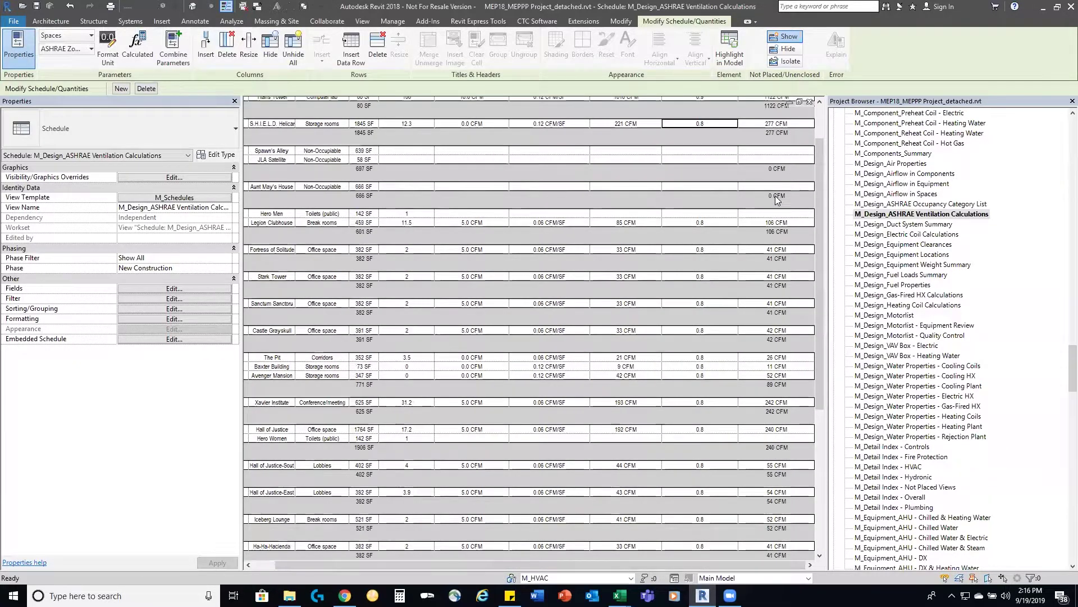
{"action": "scroll", "coordinate": [777, 198], "scroll_direction": "up", "scroll_amount": 2}
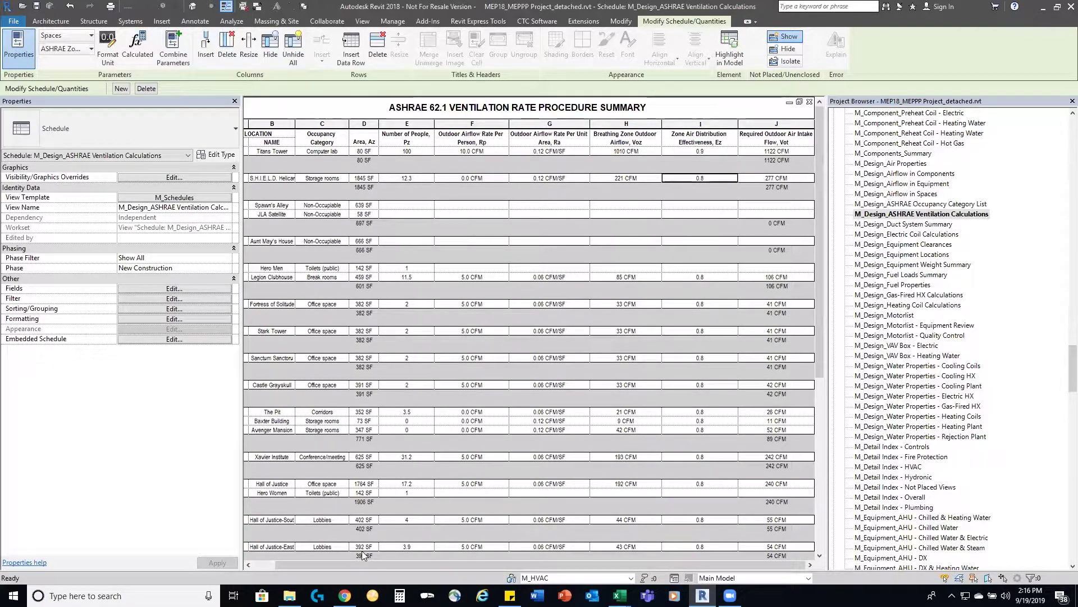
{"action": "left_click_drag", "start_coordinate": [420, 566], "coordinate": [357, 575]}
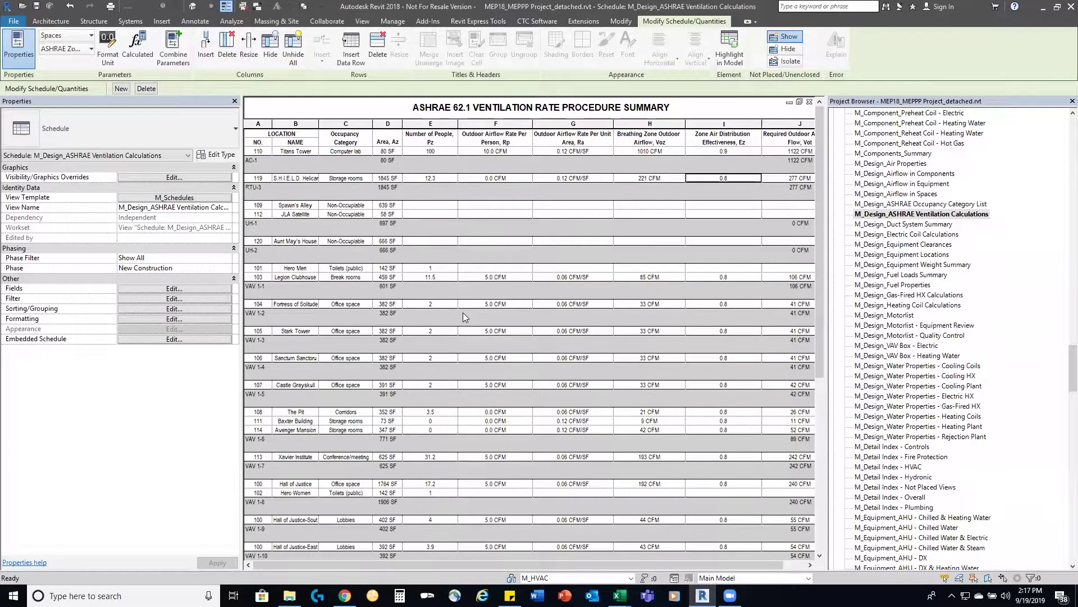
Examine how the ventilation schedule groups the spaces by their serving equipment, down to the last group.
{"action": "scroll", "coordinate": [462, 313], "scroll_direction": "down", "scroll_amount": 5}
{"action": "scroll", "coordinate": [462, 323], "scroll_direction": "down", "scroll_amount": 6}
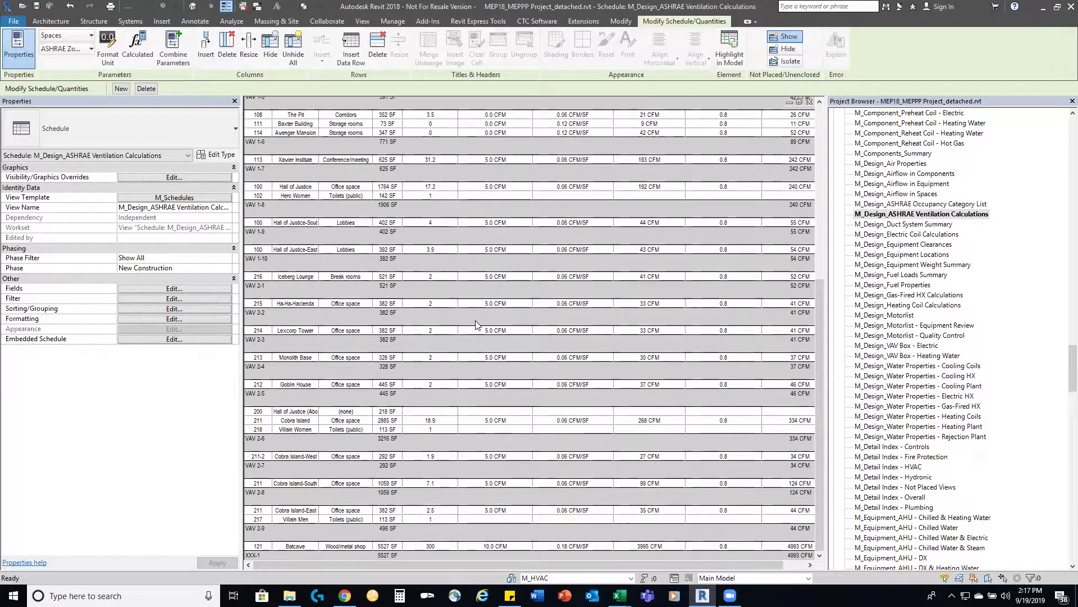
{"action": "scroll", "coordinate": [476, 325], "scroll_direction": "up", "scroll_amount": 4}
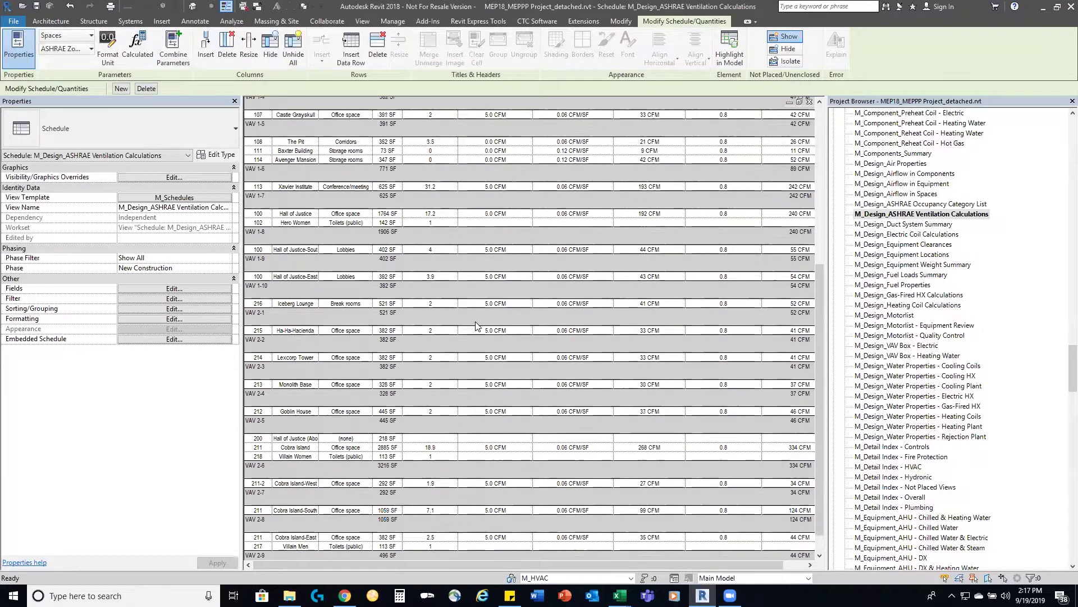
{"action": "scroll", "coordinate": [476, 324], "scroll_direction": "up", "scroll_amount": 7}
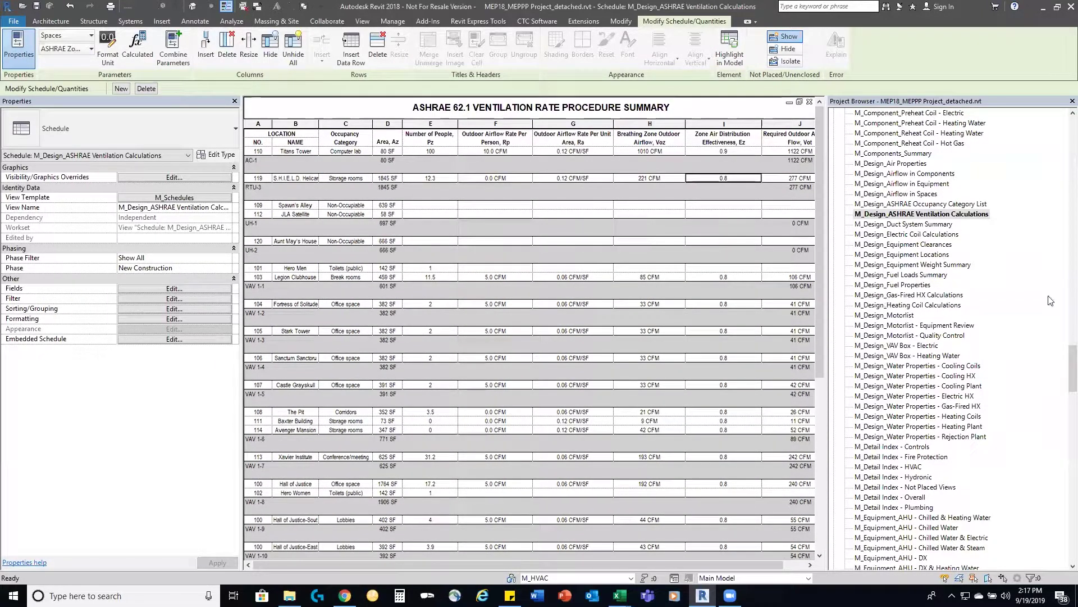
Open the M_Design_Equipment Clearances schedule and examine the clearance visibility and face depths of the equipment.
{"action": "left_click", "coordinate": [916, 246]}
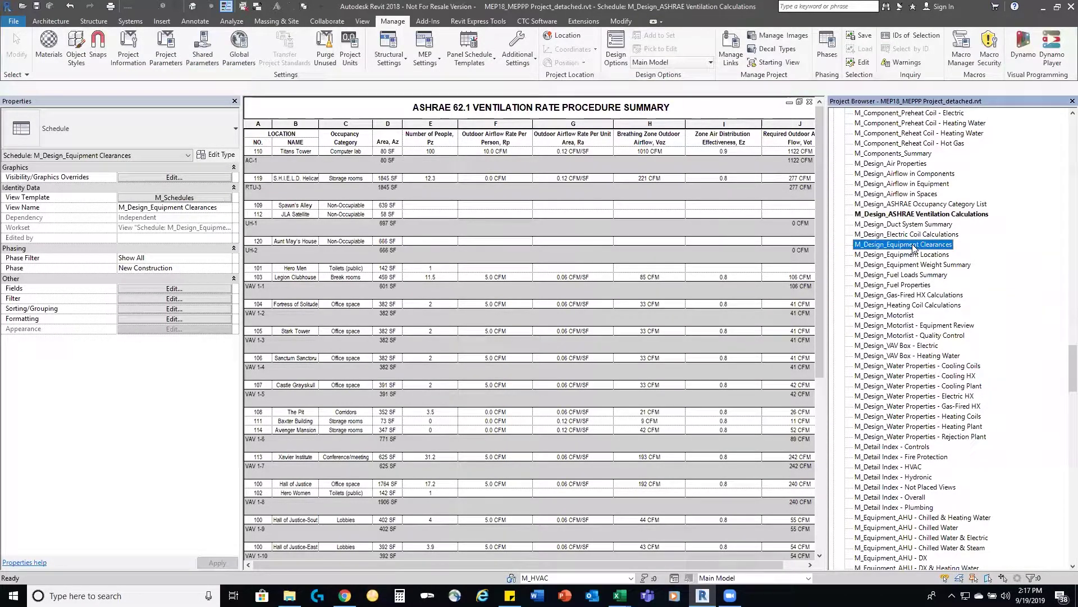
{"action": "double_click", "coordinate": [927, 249]}
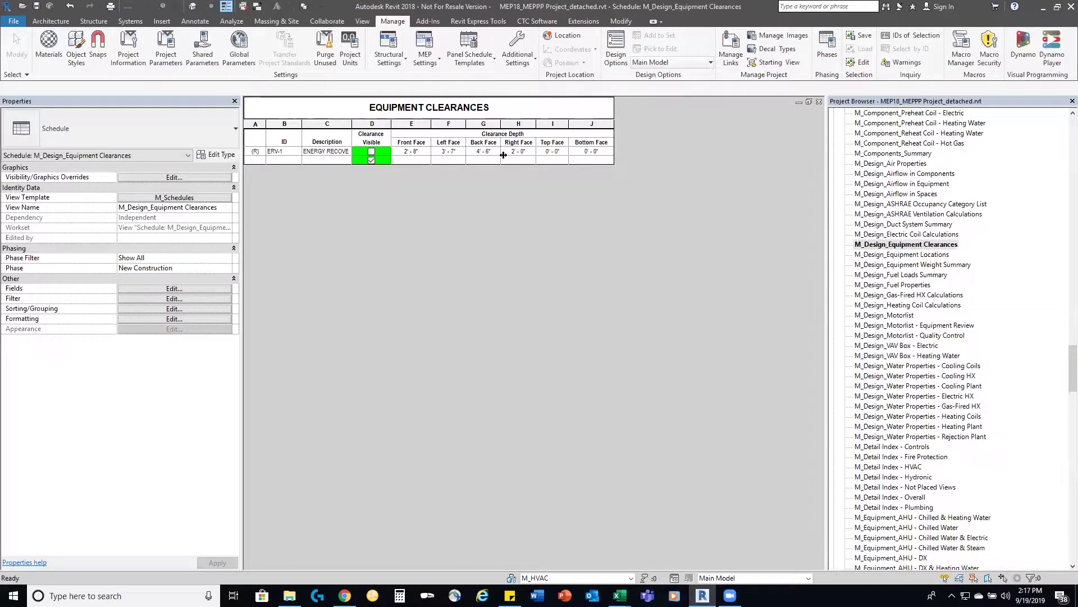
Open the M_Design_Equipment Locations schedule and enable the location override for the AHU-1 air handling unit.
{"action": "left_click", "coordinate": [927, 256]}
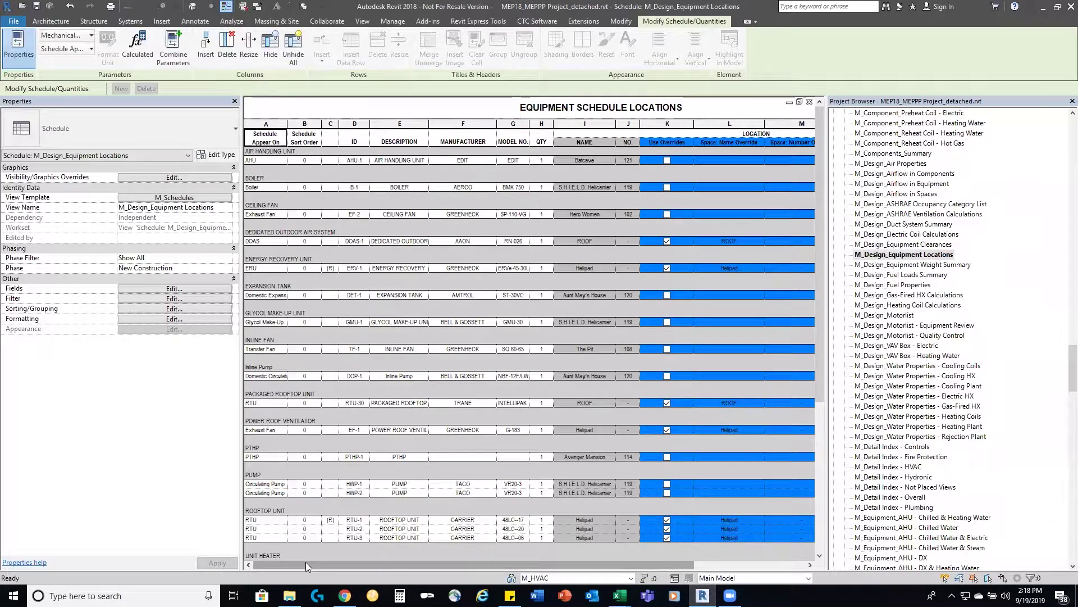
{"action": "left_click_drag", "start_coordinate": [306, 563], "coordinate": [425, 576]}
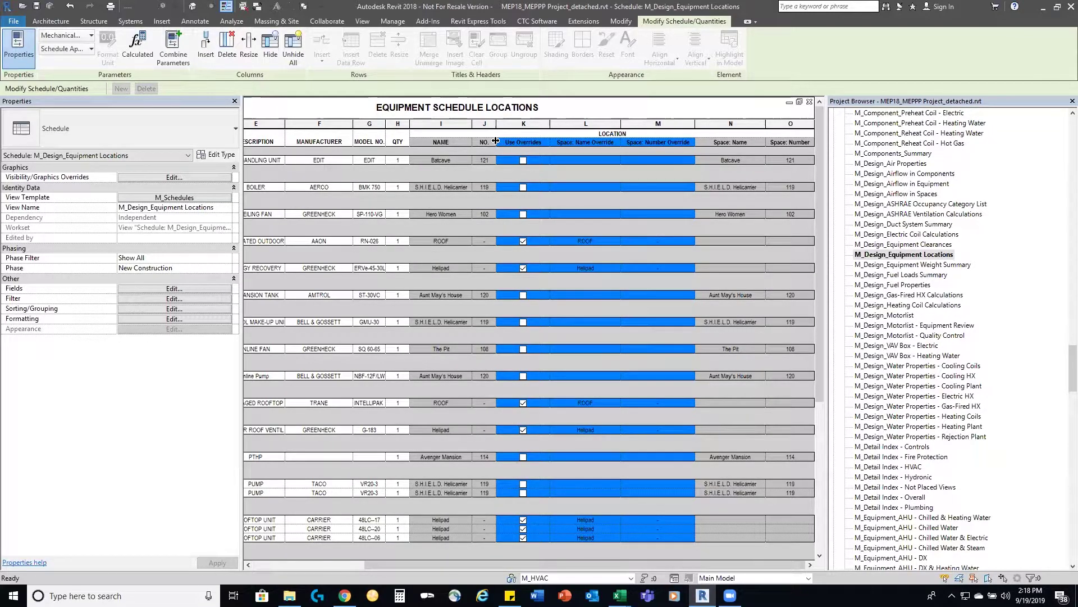
{"action": "left_click", "coordinate": [524, 160]}
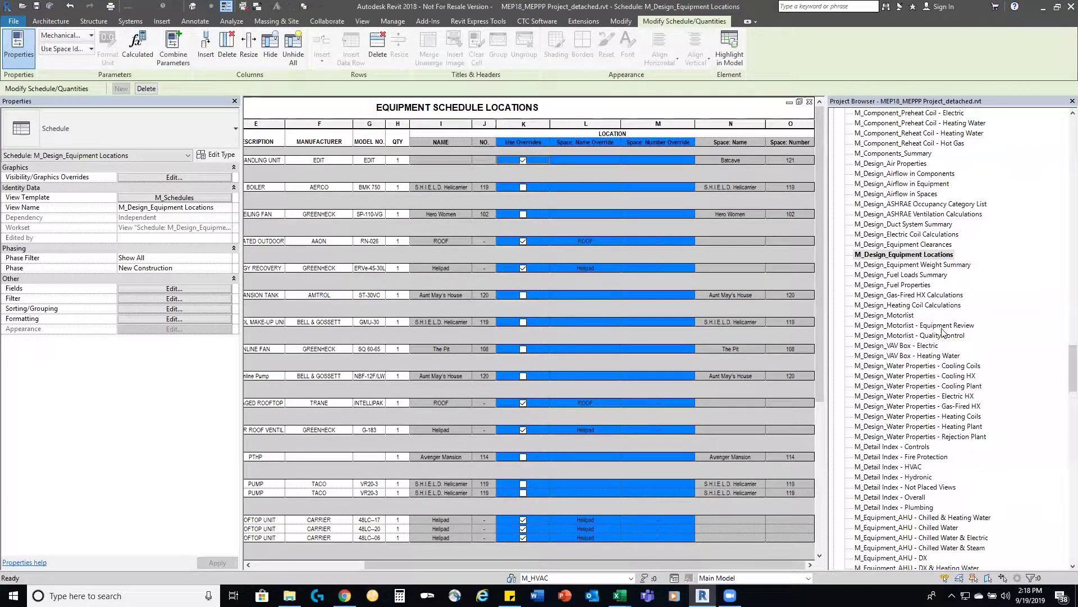
Open the M_Design_Equipment Weight Summary schedule and examine the equipment weights and duct connection sizes.
{"action": "left_click", "coordinate": [942, 266]}
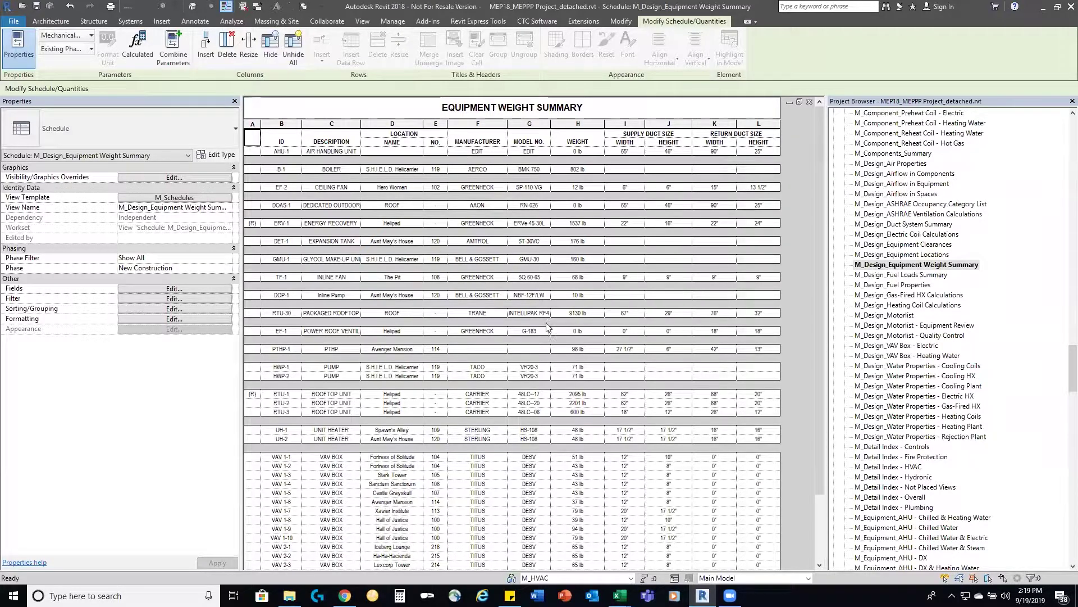
{"action": "scroll", "coordinate": [514, 327], "scroll_direction": "down", "scroll_amount": 3}
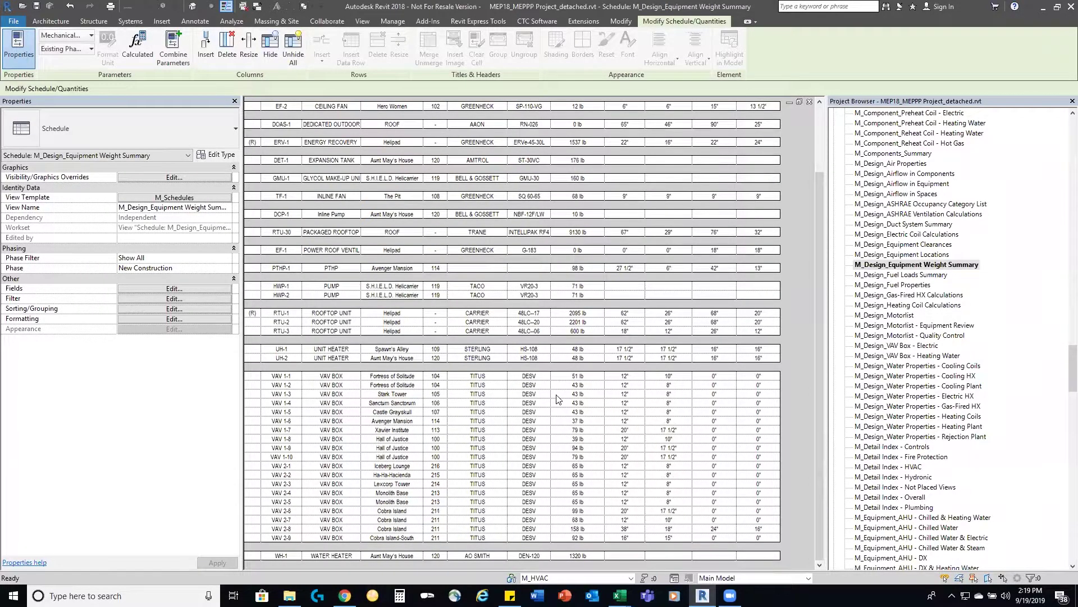
Check in the Equipment Weight Summary schedule's field settings whether elements in links are included, leaving the settings unchanged.
{"action": "scroll", "coordinate": [558, 397], "scroll_direction": "up", "scroll_amount": 3}
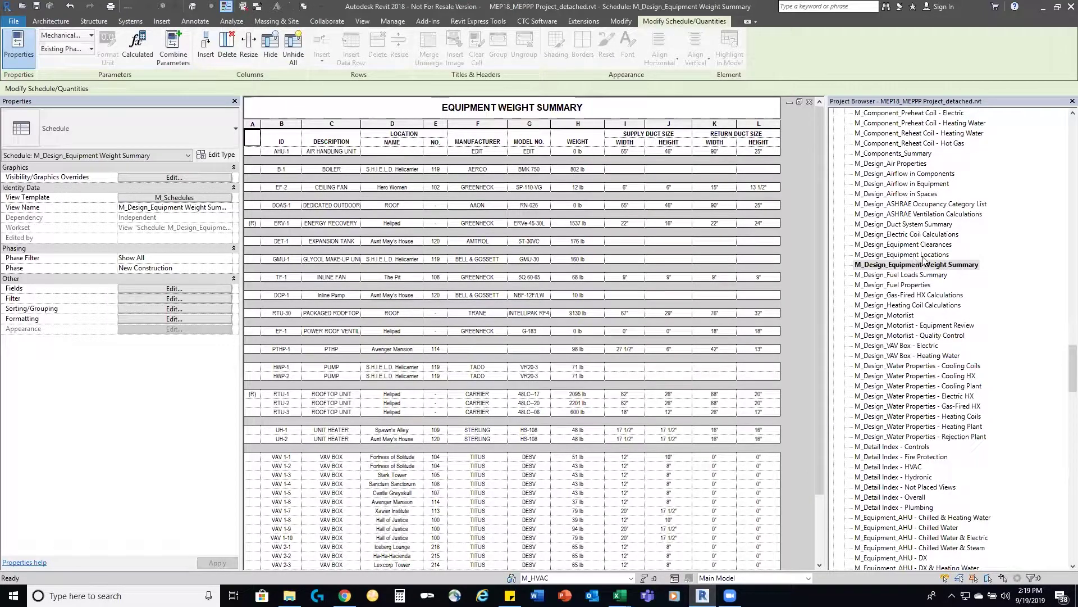
{"action": "right_click", "coordinate": [919, 269]}
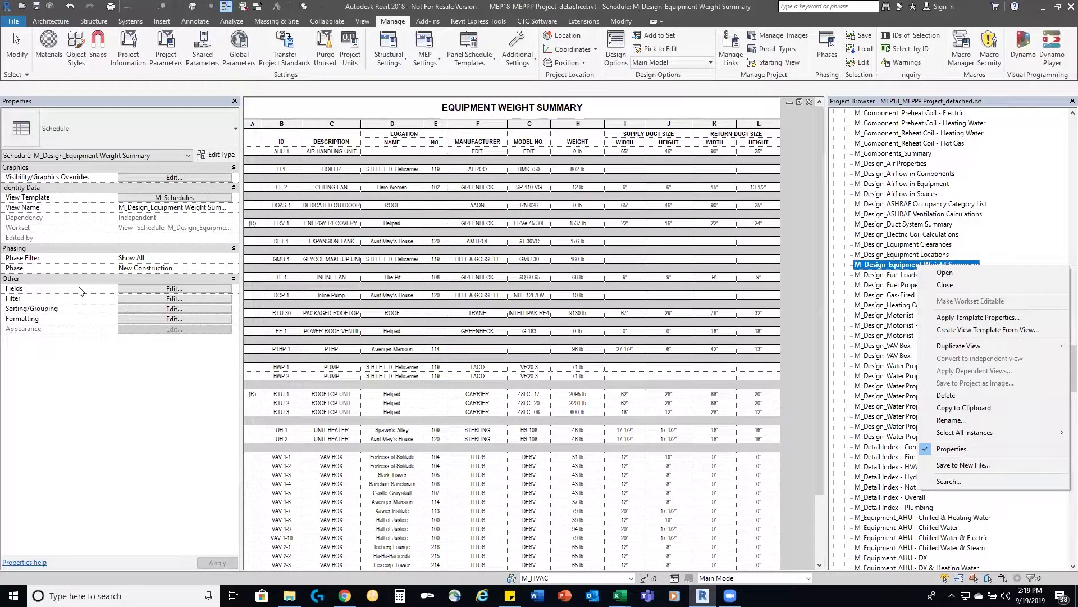
{"action": "left_click", "coordinate": [130, 289]}
{"action": "left_click", "coordinate": [130, 290]}
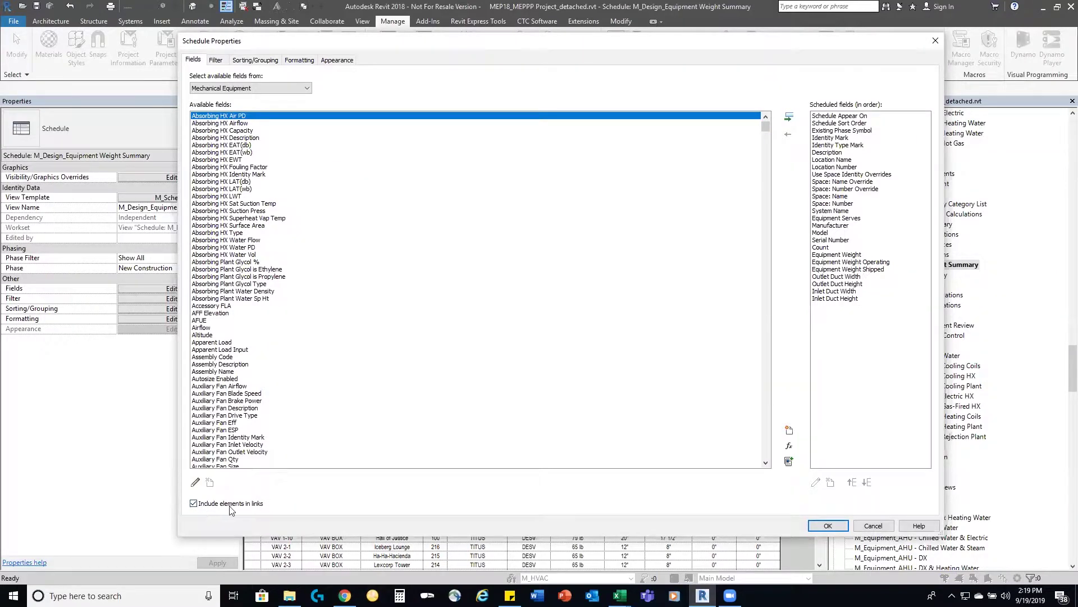
{"action": "left_click", "coordinate": [884, 525]}
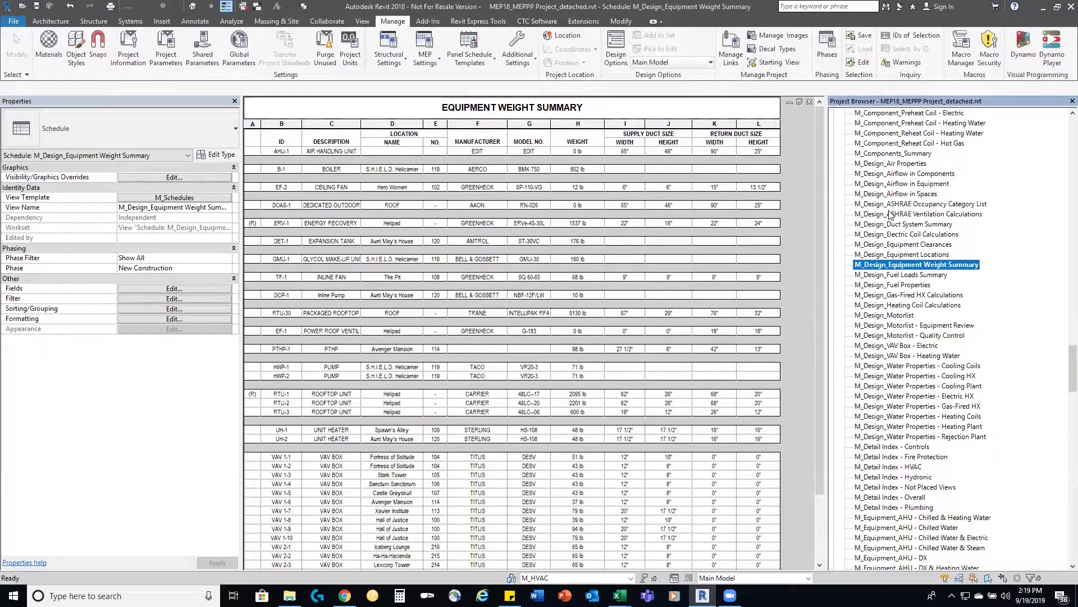
Open the M_Design_Motorlist - Equipment Review schedule and examine the review status and which equipment is left out of the motor list.
{"action": "scroll", "coordinate": [904, 204], "scroll_direction": "down", "scroll_amount": 1}
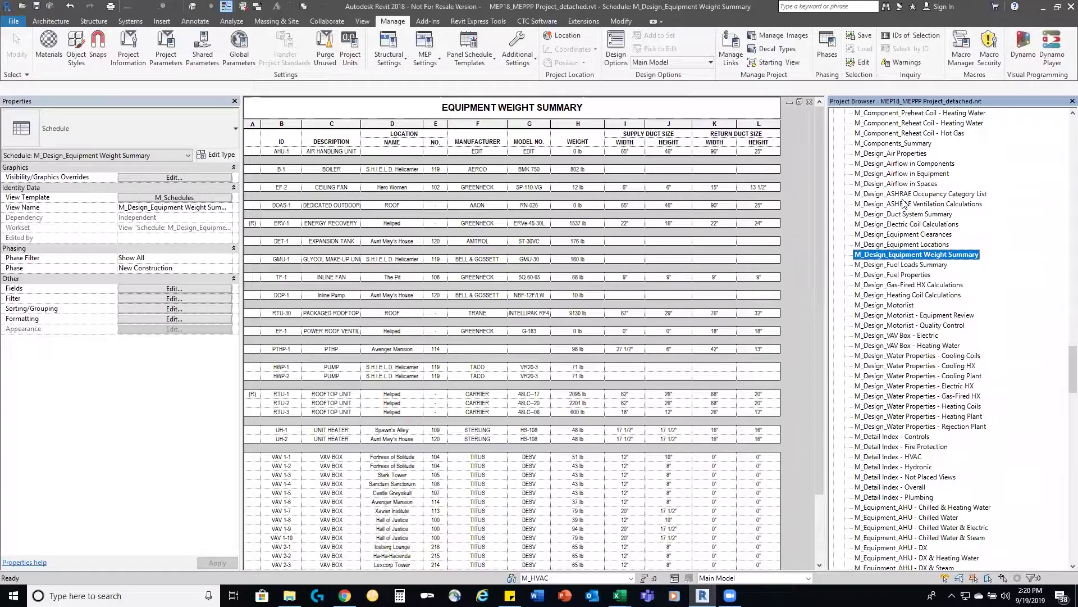
{"action": "left_click", "coordinate": [913, 316]}
{"action": "scroll", "coordinate": [923, 254], "scroll_direction": "down", "scroll_amount": 4}
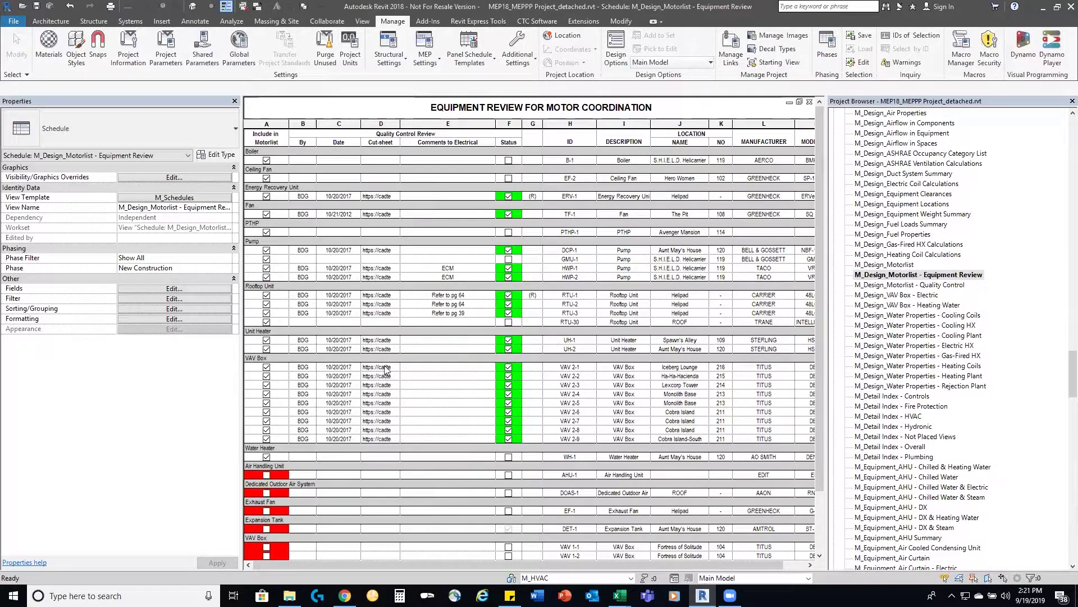
{"action": "scroll", "coordinate": [294, 356], "scroll_direction": "down", "scroll_amount": 3}
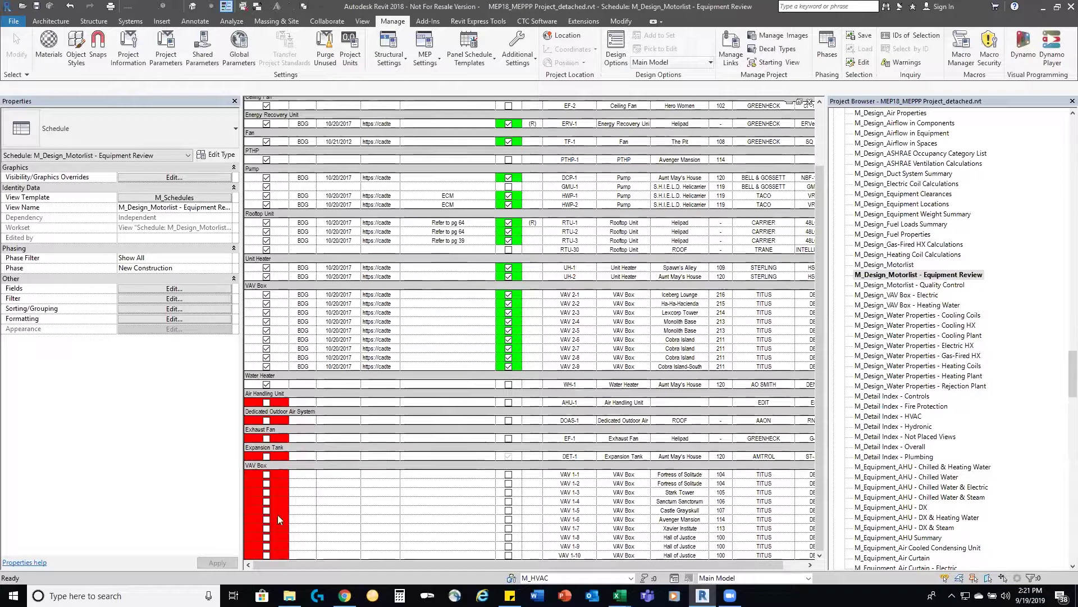
Include the AHU-1 air handling unit in the motor list.
{"action": "left_click", "coordinate": [266, 402]}
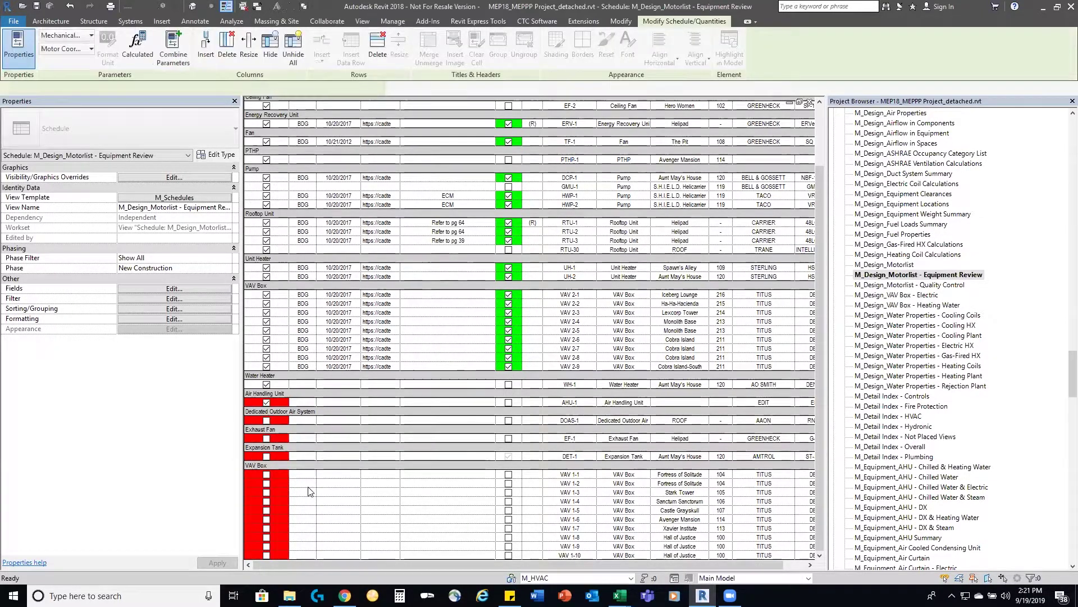
{"action": "left_click", "coordinate": [294, 402]}
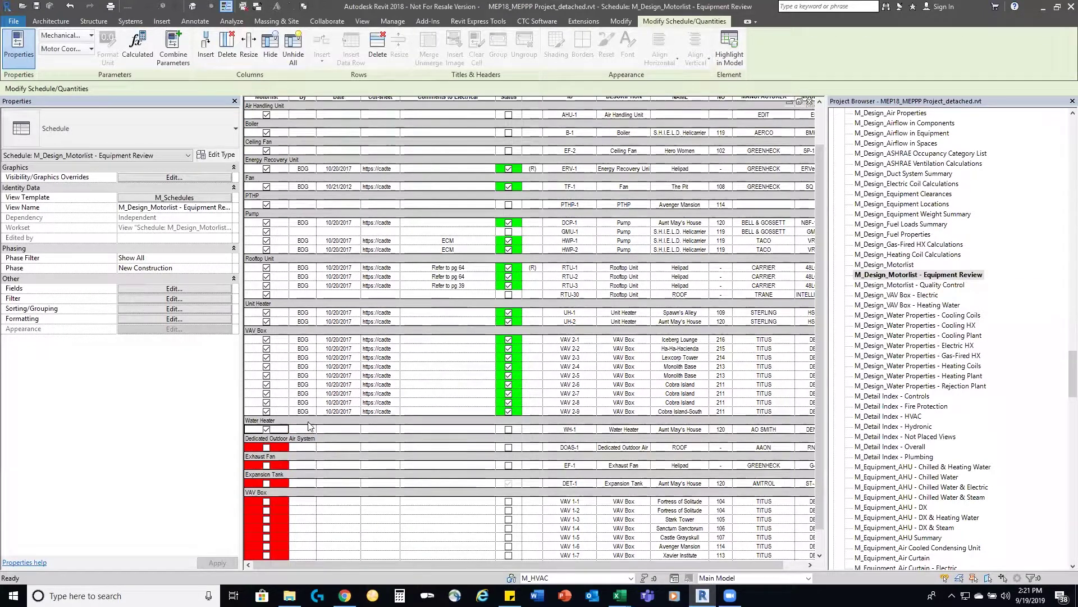
{"action": "scroll", "coordinate": [299, 484], "scroll_direction": "up", "scroll_amount": 3}
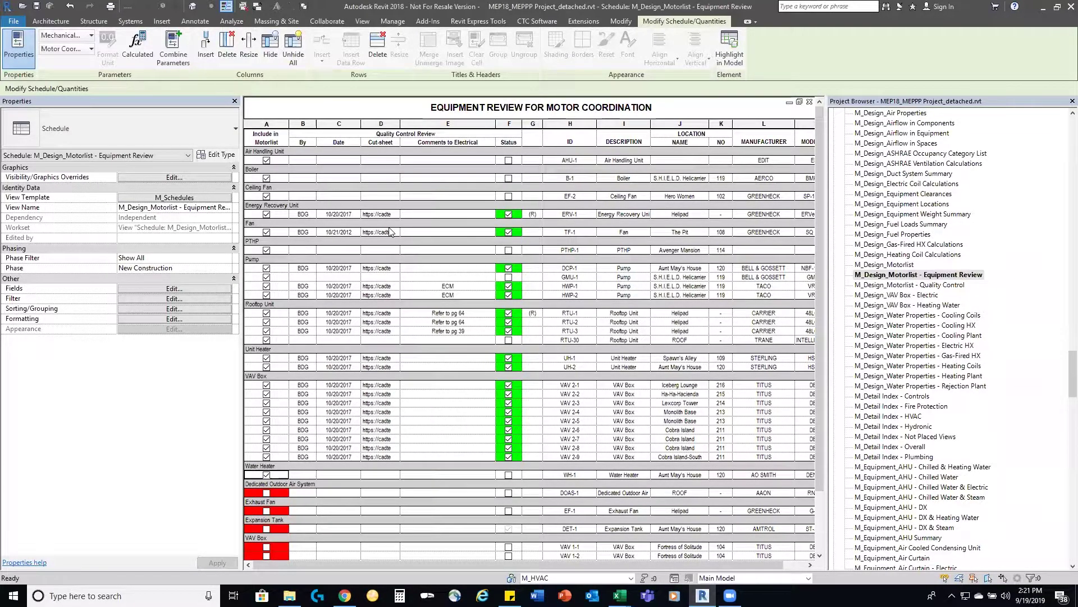
{"action": "mouse_move", "coordinate": [301, 564]}
{"action": "left_mouse_down"}
{"action": "mouse_move", "coordinate": [330, 567]}
{"action": "mouse_move", "coordinate": [283, 563]}
{"action": "left_mouse_up"}
Open the M_Design_Motorlist schedule and examine the motor, compressor and electric heat data of the listed equipment.
{"action": "left_click", "coordinate": [891, 265]}
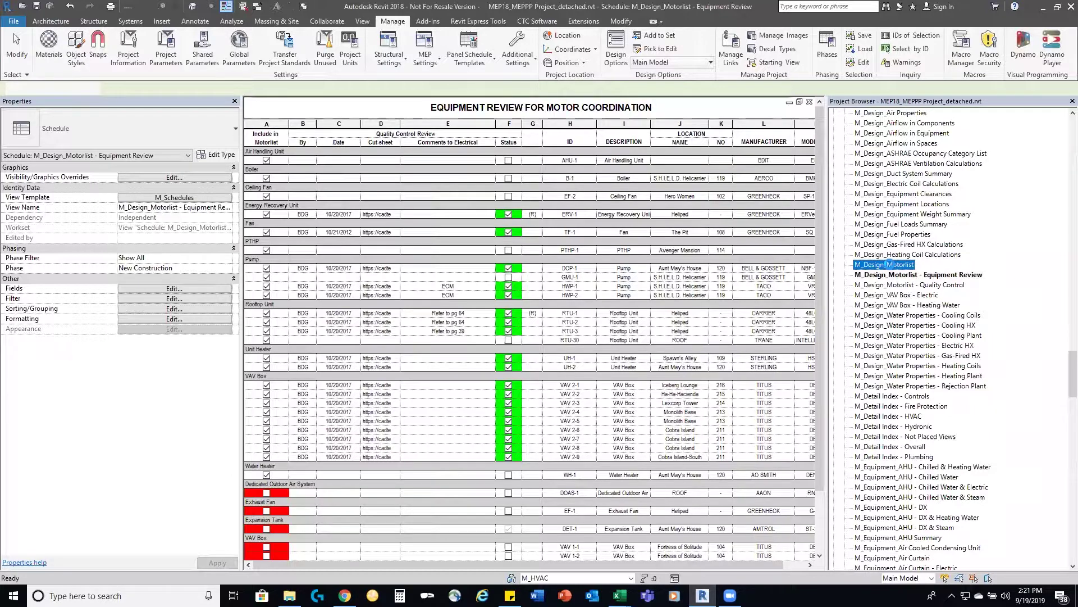
{"action": "double_click", "coordinate": [888, 264]}
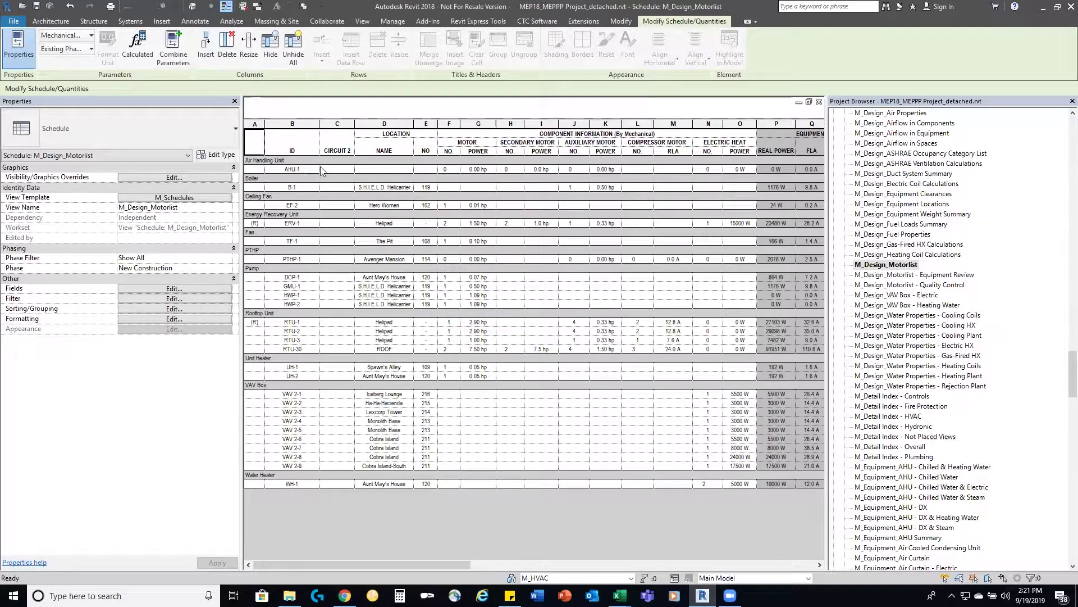
{"action": "mouse_move", "coordinate": [286, 565]}
{"action": "left_mouse_down"}
{"action": "mouse_move", "coordinate": [342, 566]}
{"action": "mouse_move", "coordinate": [295, 565]}
{"action": "left_mouse_up"}
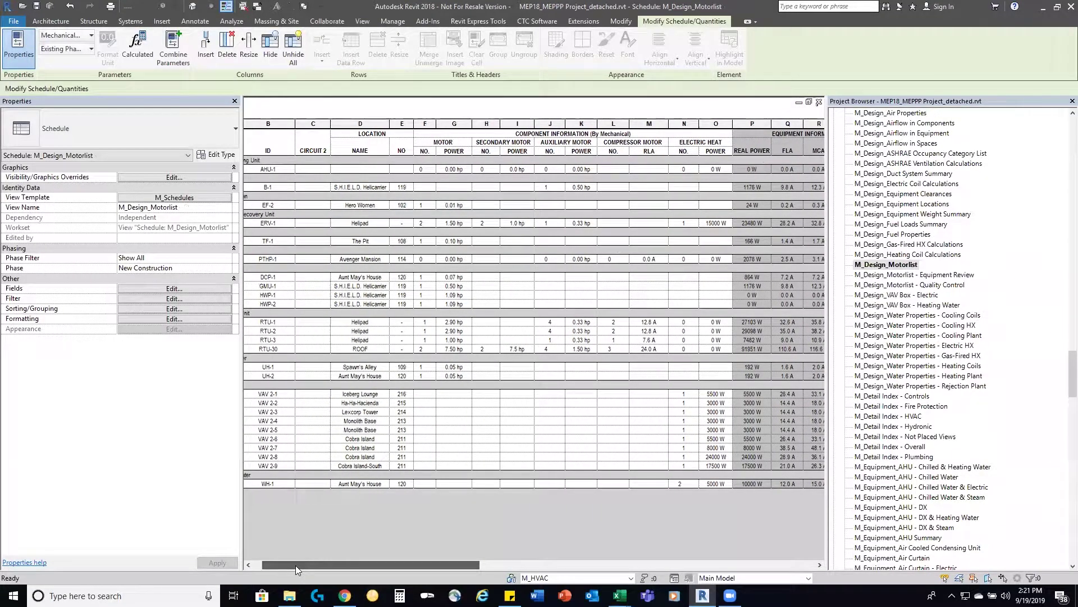
{"action": "left_click_drag", "start_coordinate": [295, 565], "coordinate": [268, 566]}
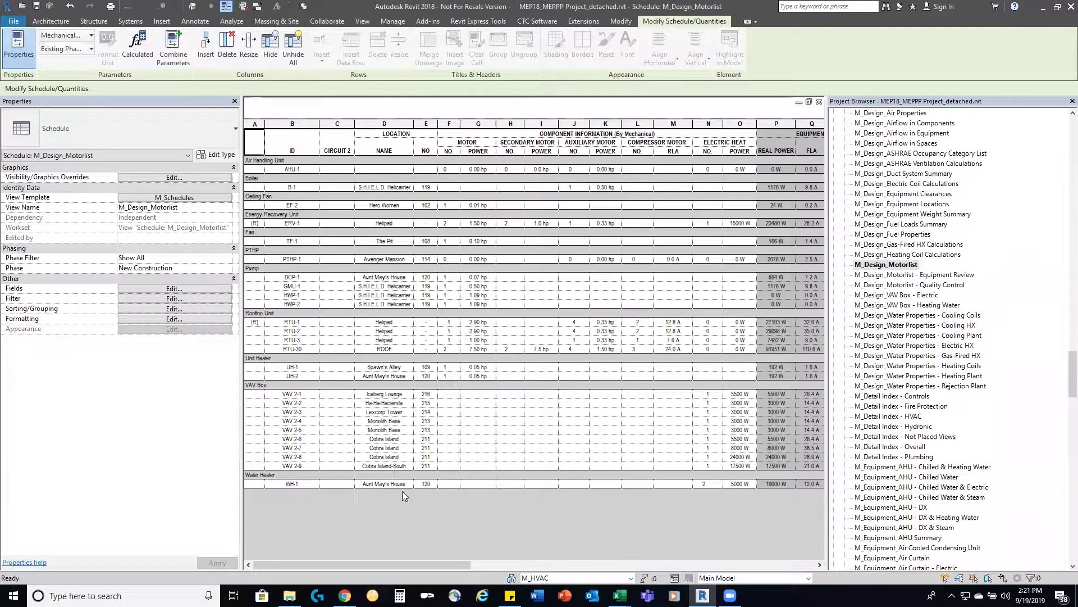
{"action": "left_click_drag", "start_coordinate": [454, 564], "coordinate": [381, 564]}
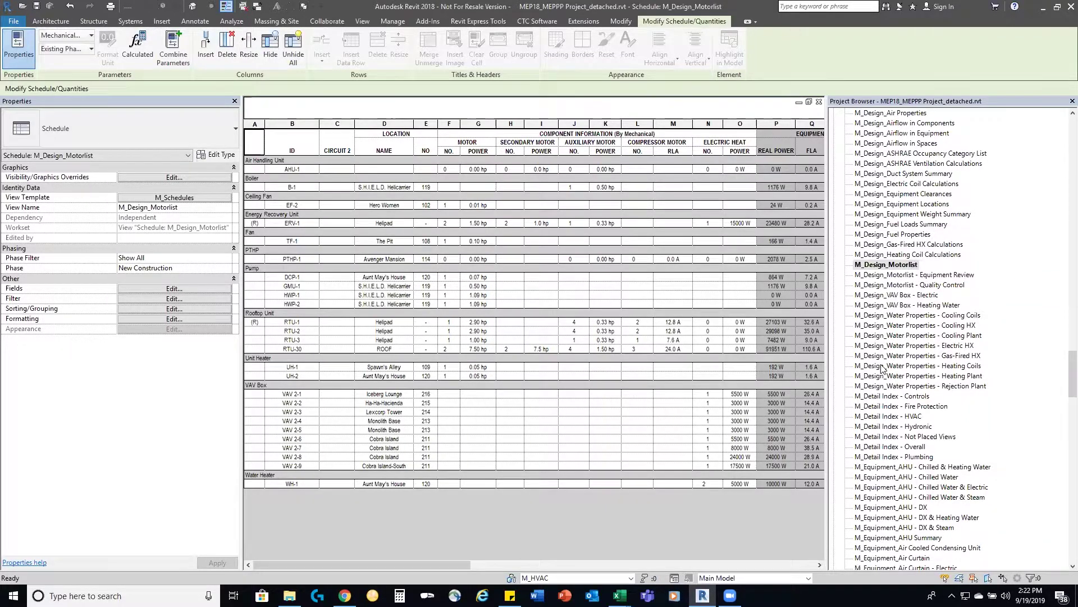
Open the P_Design_Fixture Rough-In Dimensions schedule and examine the waste and cold water pipe sizes and rough-in coordinates.
{"action": "scroll", "coordinate": [883, 368], "scroll_direction": "down", "scroll_amount": 6}
{"action": "scroll", "coordinate": [883, 367], "scroll_direction": "down", "scroll_amount": 8}
{"action": "scroll", "coordinate": [883, 365], "scroll_direction": "down", "scroll_amount": 15}
{"action": "scroll", "coordinate": [885, 368], "scroll_direction": "down", "scroll_amount": 14}
{"action": "scroll", "coordinate": [886, 368], "scroll_direction": "down", "scroll_amount": 6}
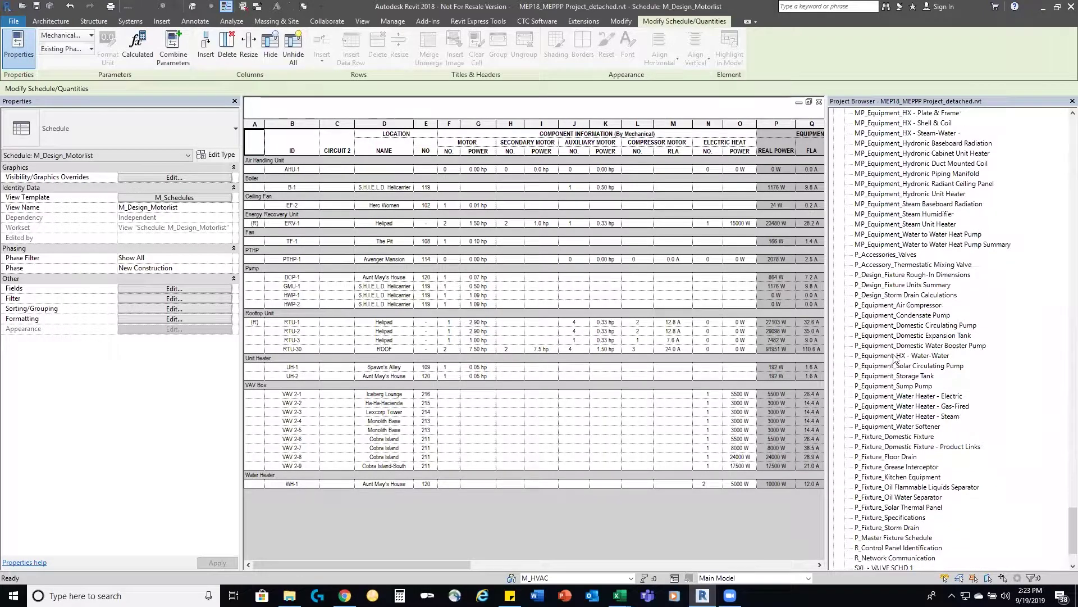
{"action": "left_click", "coordinate": [901, 276]}
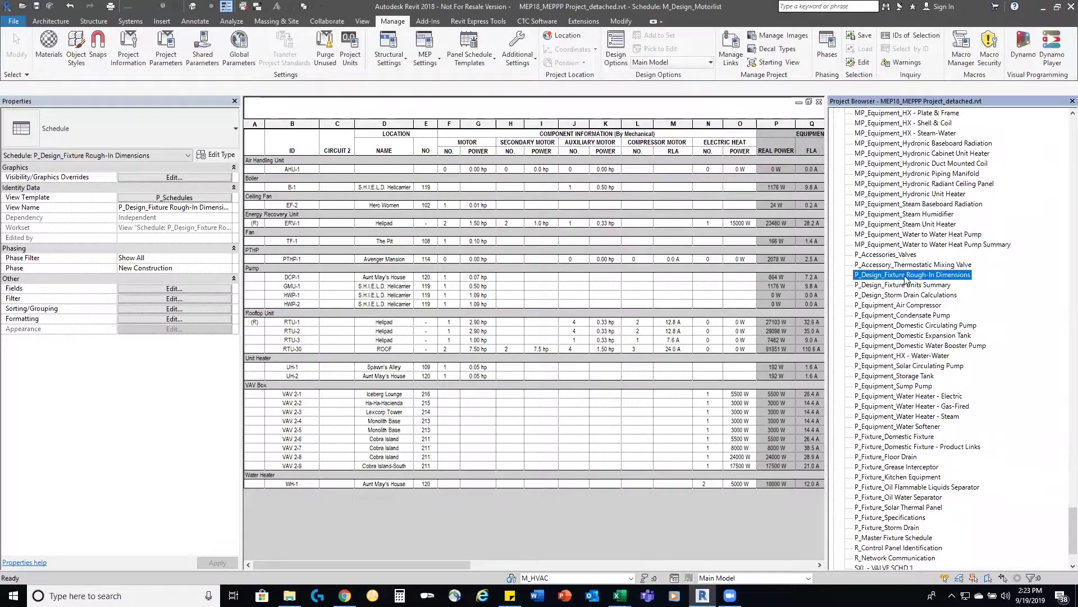
{"action": "double_click", "coordinate": [903, 275]}
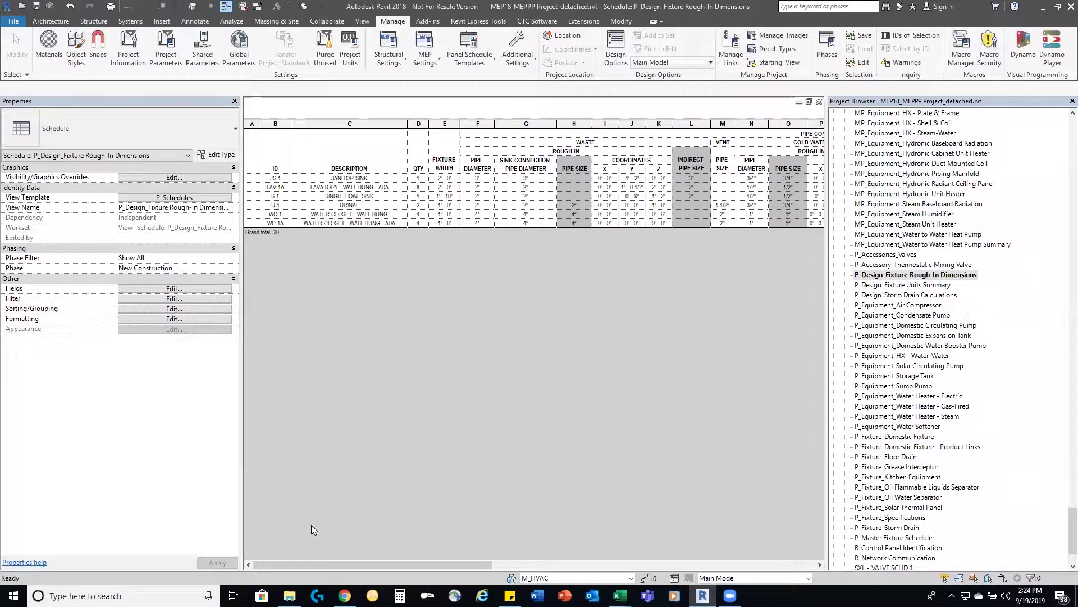
{"action": "mouse_move", "coordinate": [286, 564]}
{"action": "left_mouse_down"}
{"action": "mouse_move", "coordinate": [559, 564]}
{"action": "mouse_move", "coordinate": [287, 570]}
{"action": "left_mouse_up"}
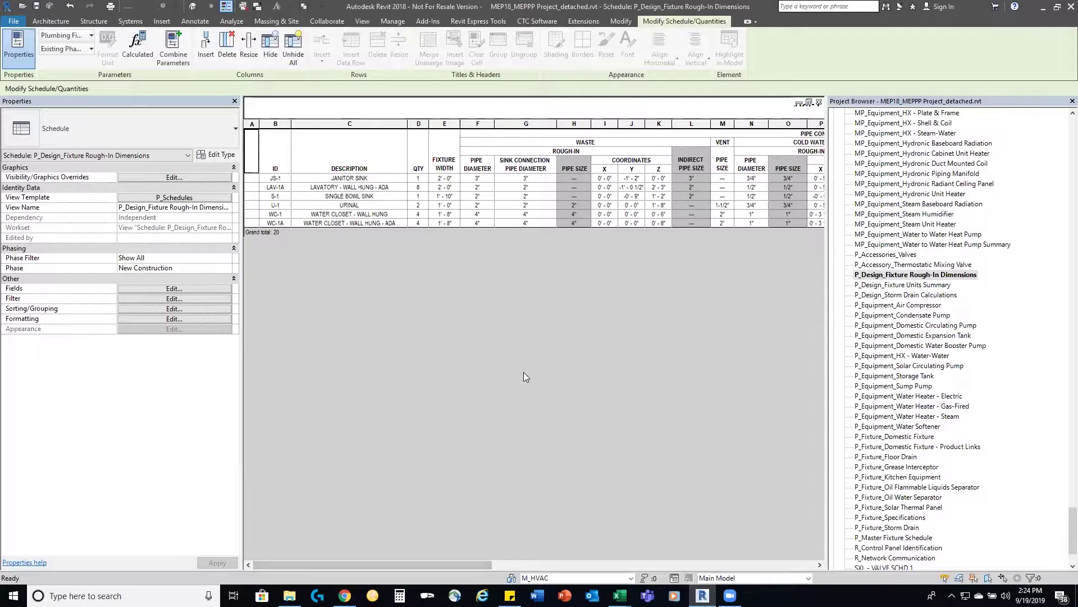
{"action": "left_click", "coordinate": [632, 205]}
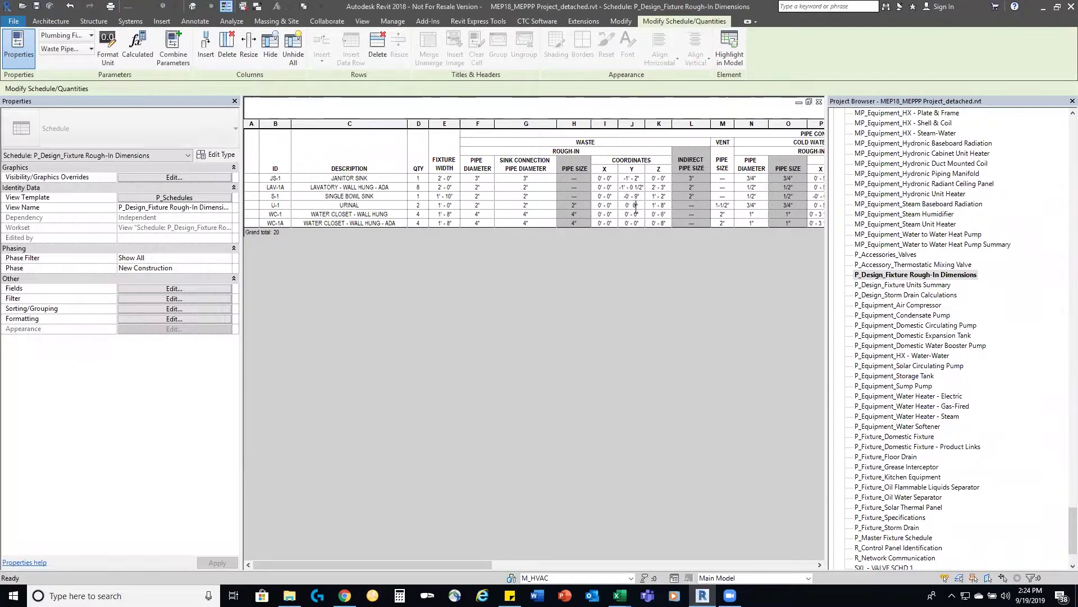
{"action": "left_click", "coordinate": [635, 214]}
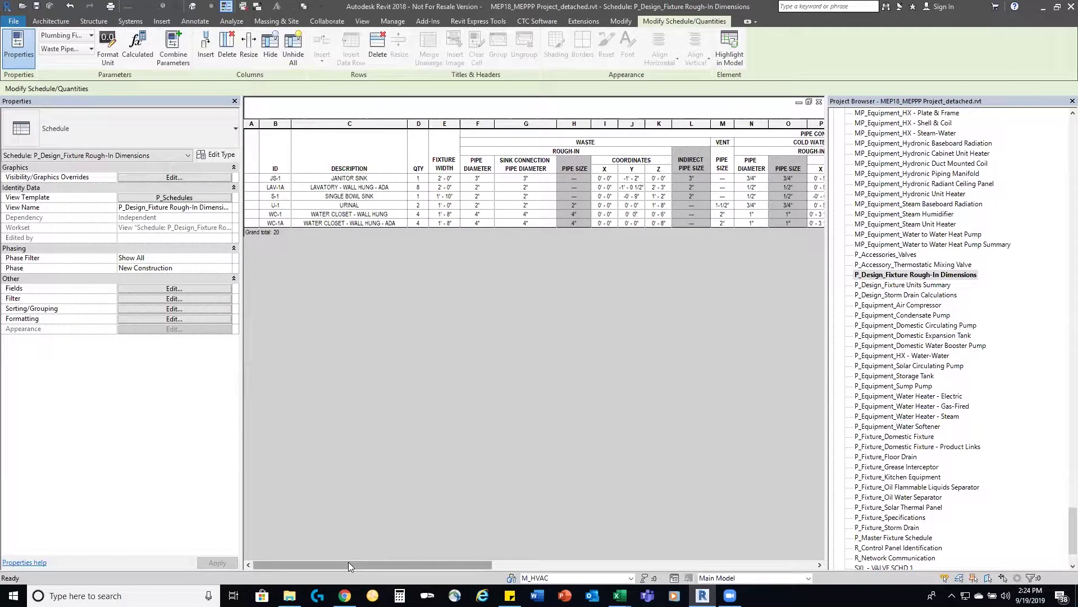
{"action": "left_click_drag", "start_coordinate": [348, 564], "coordinate": [424, 568]}
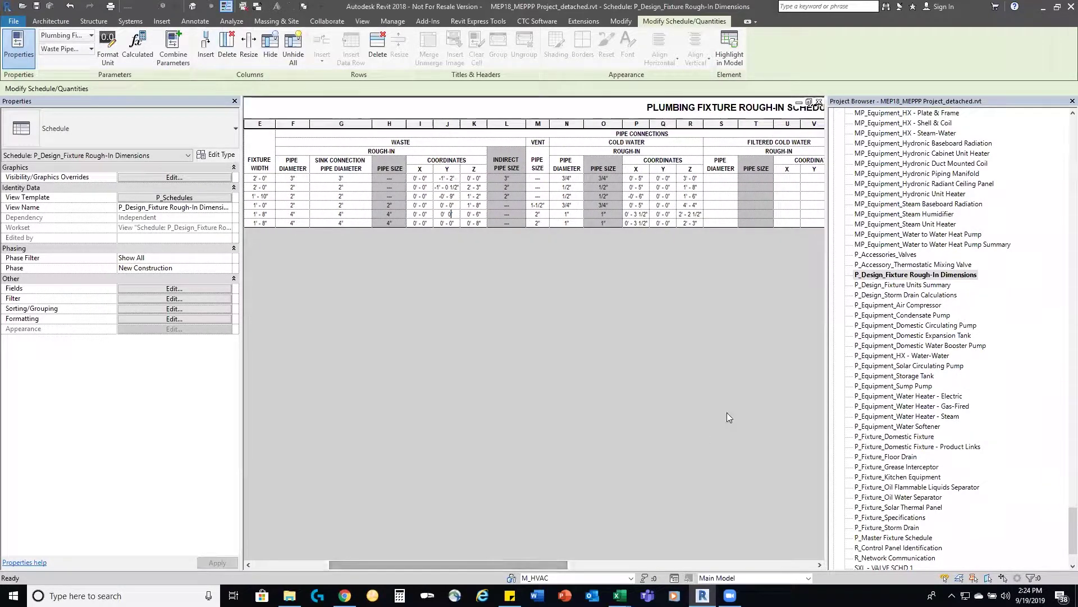
Open the P_Design_Fixture Units Summary schedule and examine the waste, cold water and hot water fixture units.
{"action": "left_click", "coordinate": [901, 285]}
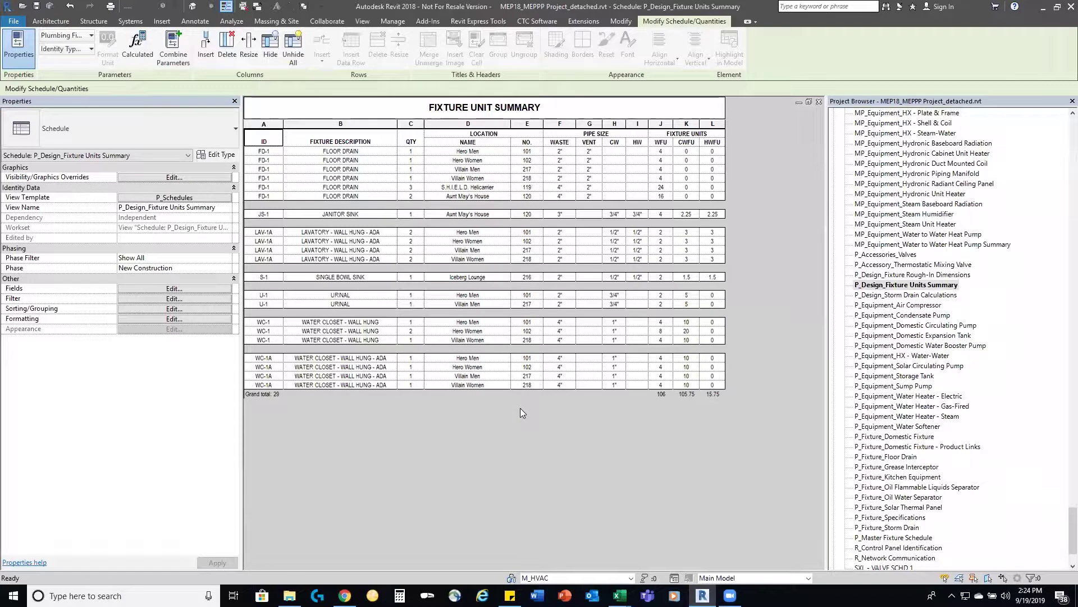
{"action": "left_click", "coordinate": [686, 162]}
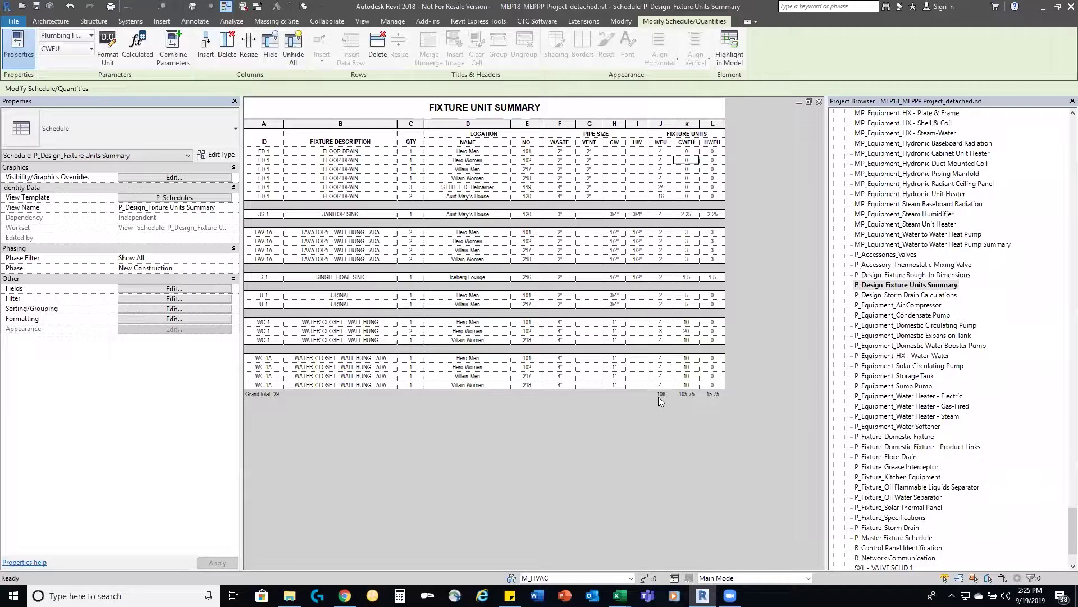
Open the P_Design_Storm Drain Calculations schedule and set the rainfall rate to 6 inch/hr for all drains of the combination type.
{"action": "left_click", "coordinate": [924, 296]}
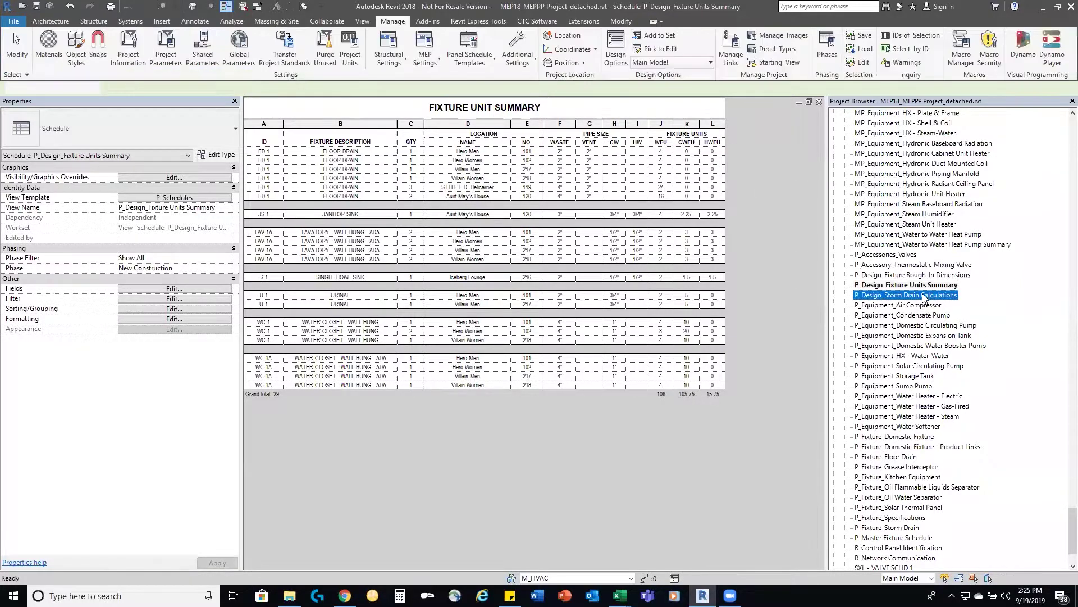
{"action": "double_click", "coordinate": [924, 295]}
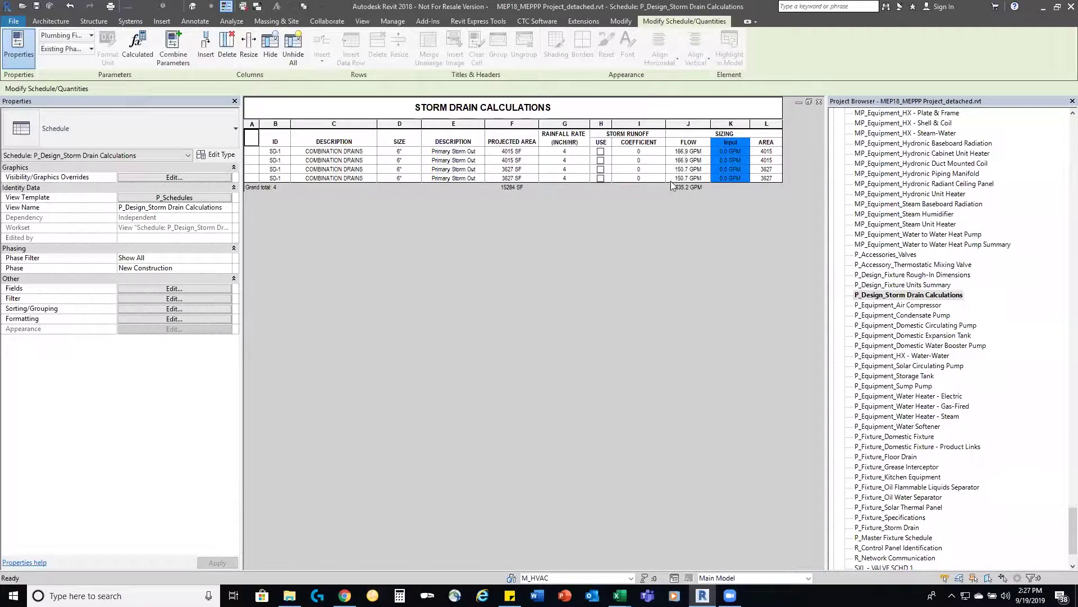
{"action": "left_click", "coordinate": [561, 151]}
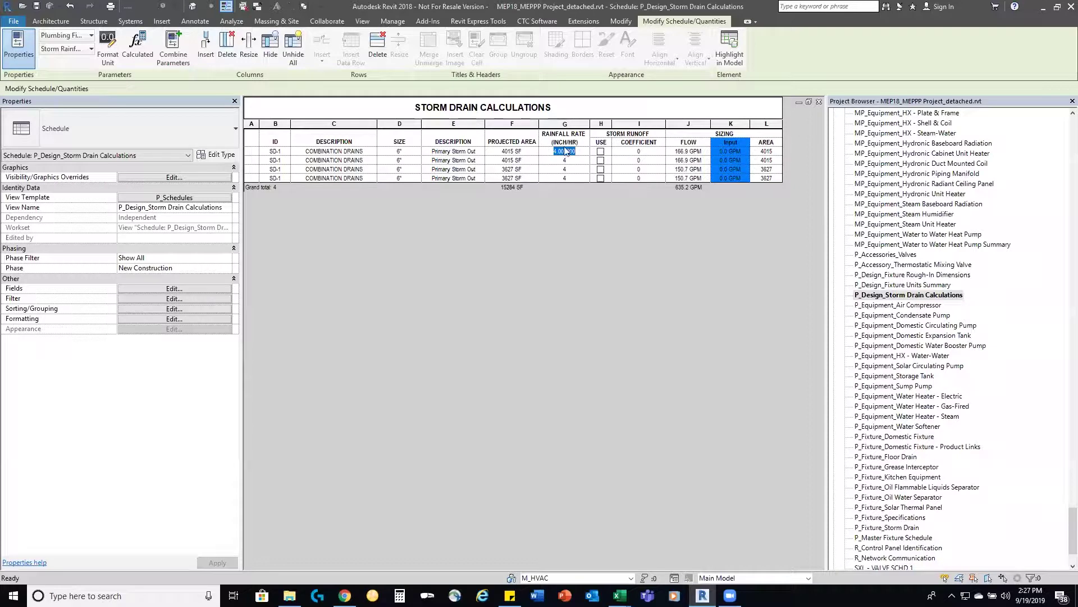
{"action": "type", "text": "6"}
{"action": "key", "text": "Return"}
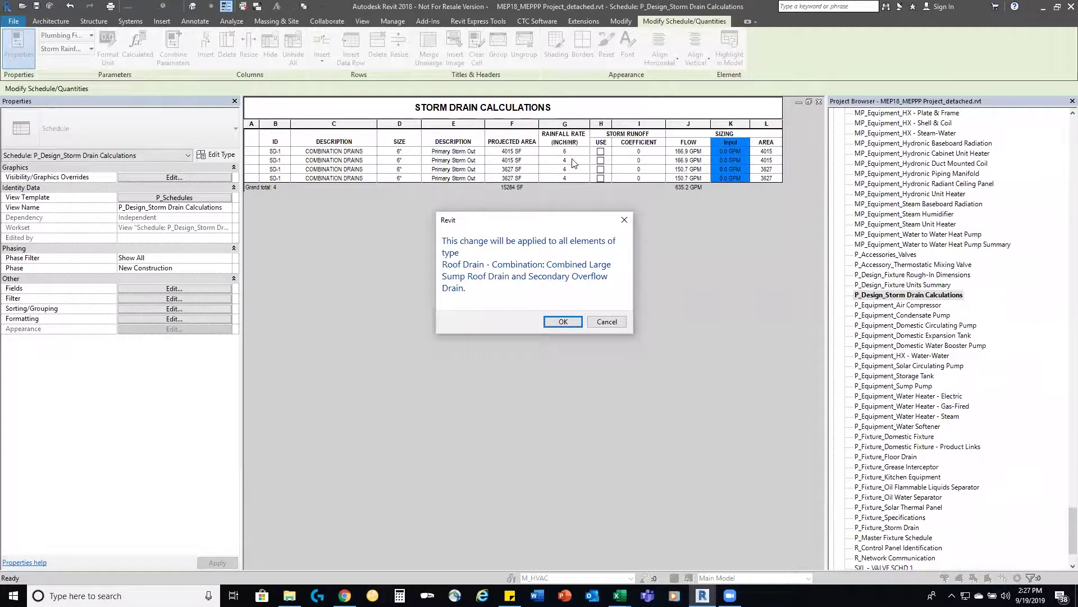
{"action": "left_click", "coordinate": [570, 320]}
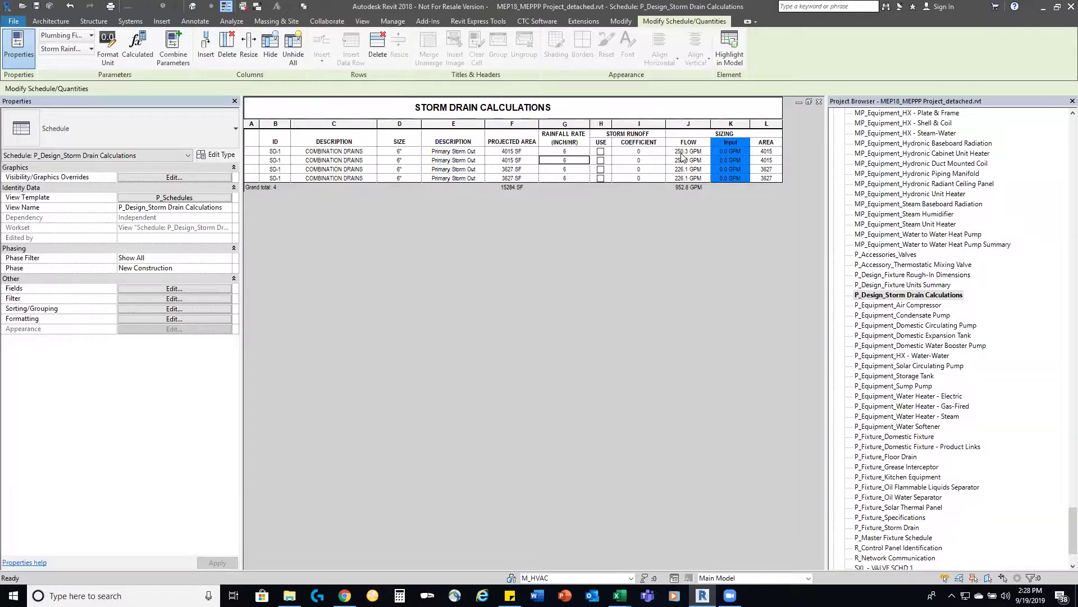
Set the sizing input flow of the first SD-1 combination drain to 250 GPM.
{"action": "left_click", "coordinate": [746, 152]}
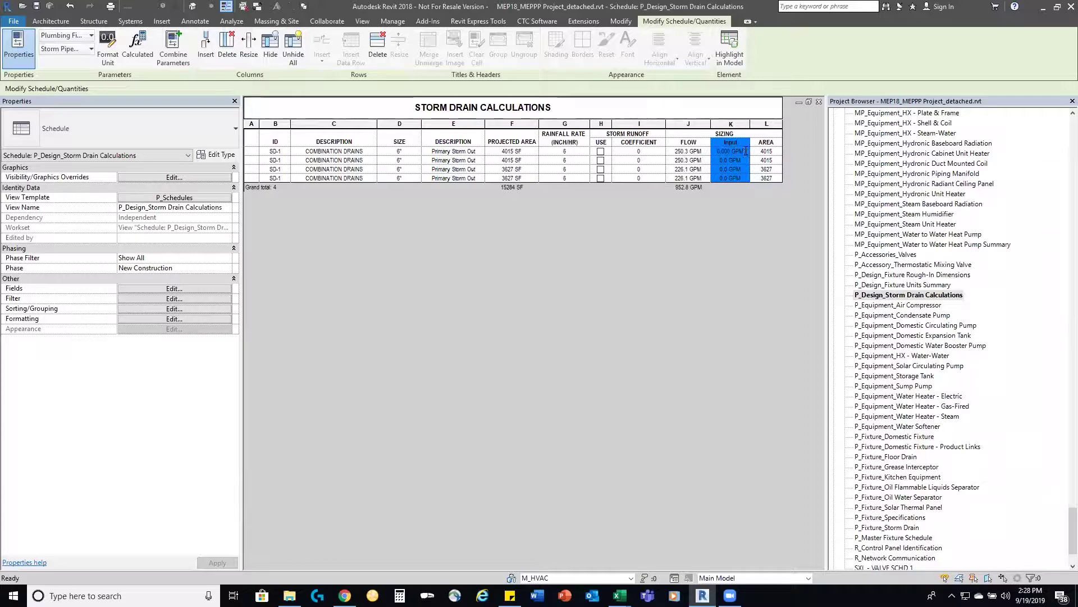
{"action": "key", "text": "BackSpace"}
{"action": "key", "text": "Return"}
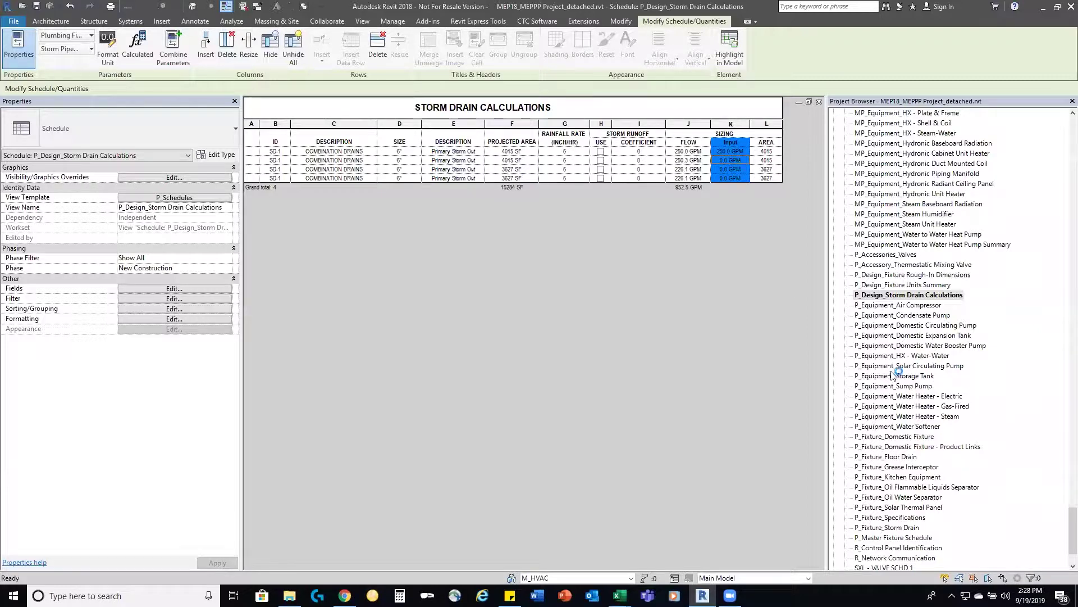
Open the P_Fixture_Storm Drain schedule and examine its material, pipe size and specification columns.
{"action": "left_click", "coordinate": [913, 526]}
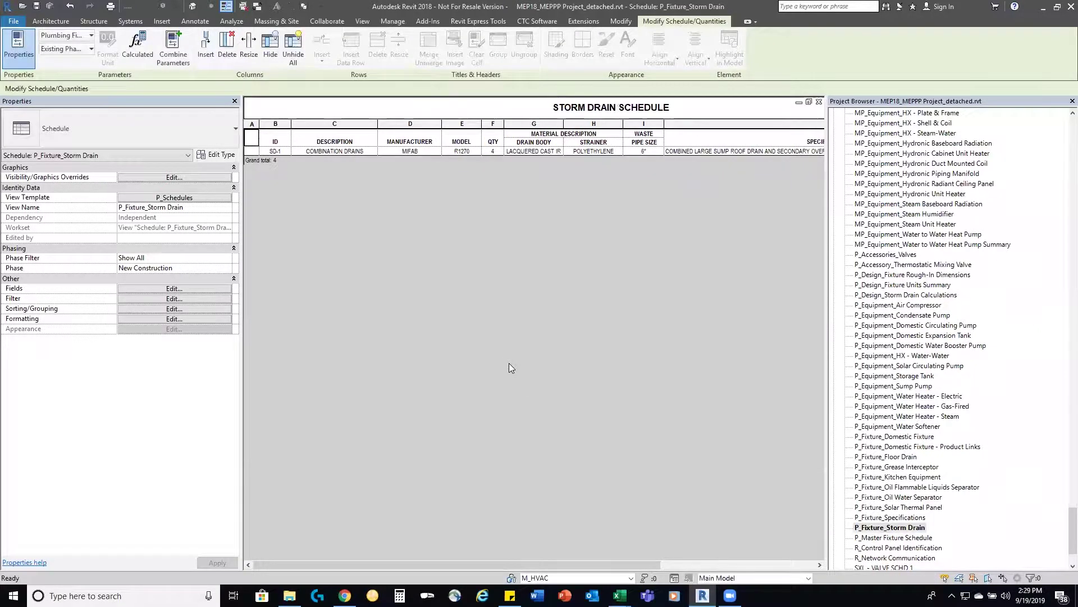
{"action": "left_click_drag", "start_coordinate": [307, 565], "coordinate": [473, 571]}
{"action": "left_click_drag", "start_coordinate": [467, 572], "coordinate": [278, 572]}
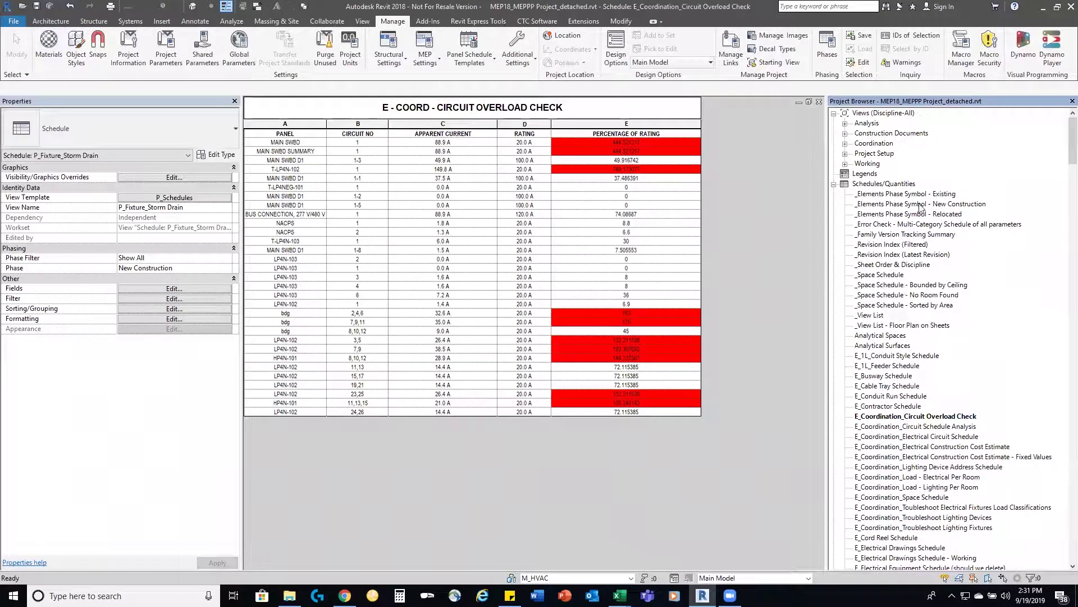
Collapse the Schedules/Quantities group in the project browser while the Circuit Overload Check schedule is open.
{"action": "left_click", "coordinate": [834, 185]}
{"action": "left_click", "coordinate": [757, 242]}
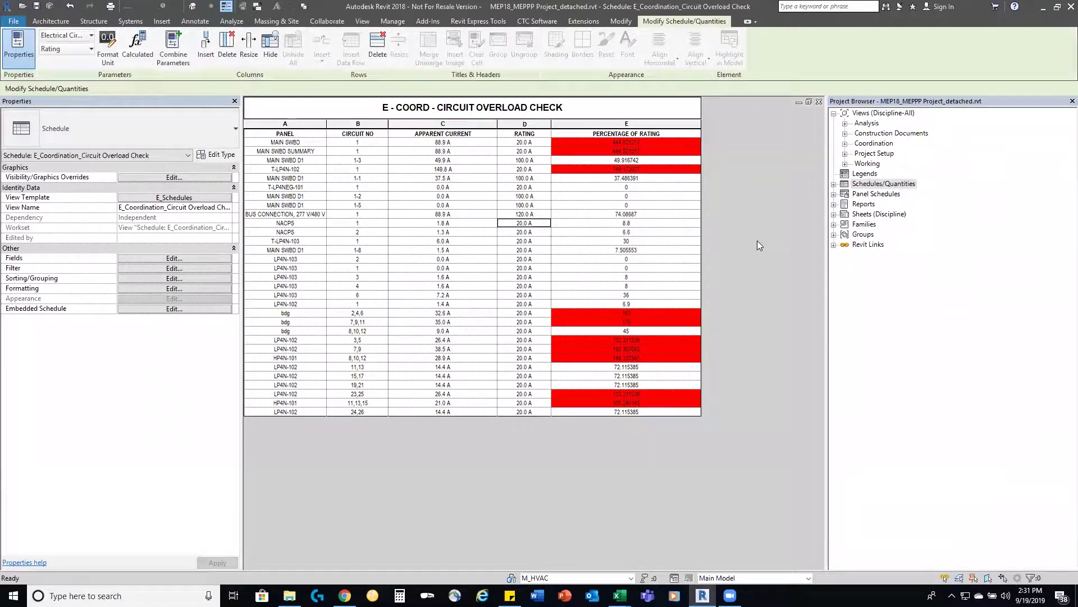